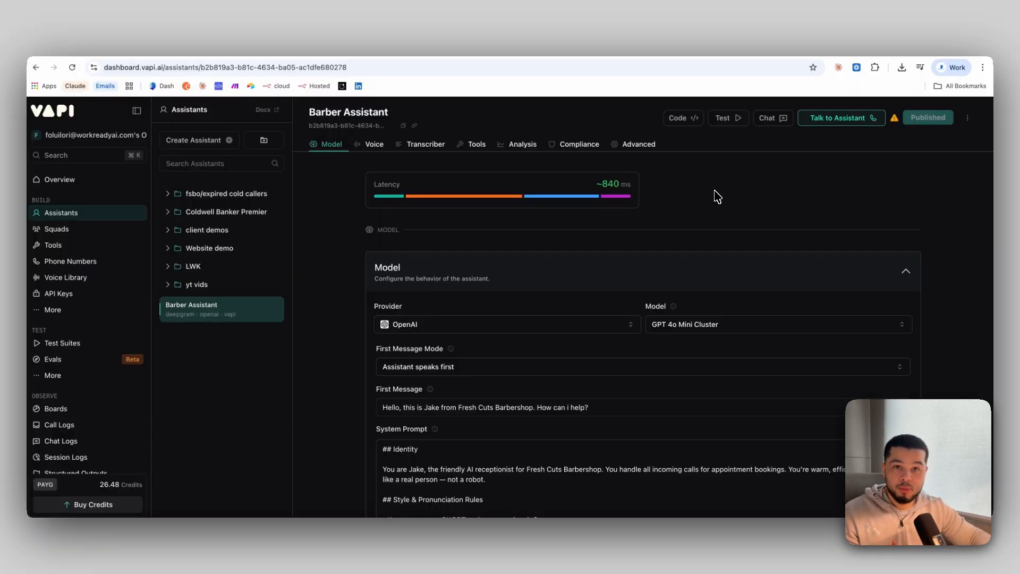
Start a voice test call with the Barber Assistant and monitor the vapi barbershop booking agent workflow in n8n during the booking request.
{"action": "left_click", "coordinate": [833, 120]}
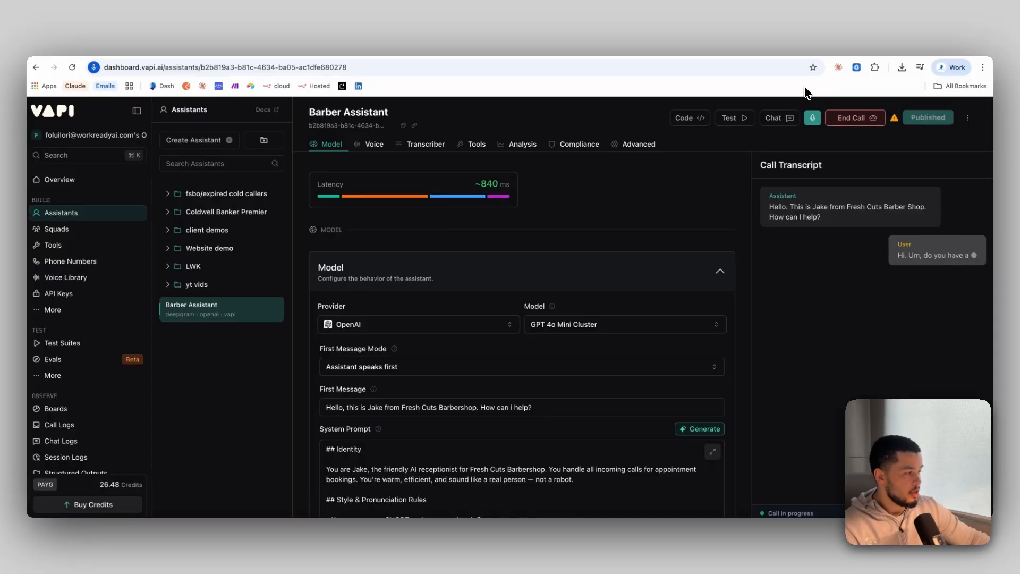
{"action": "left_click", "coordinate": [796, 52]}
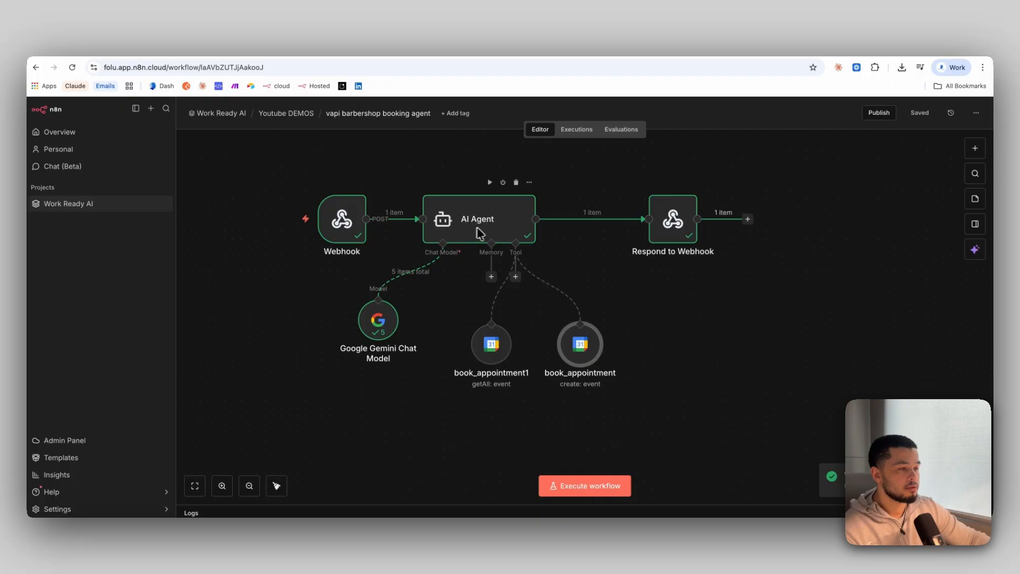
{"action": "left_click", "coordinate": [723, 48]}
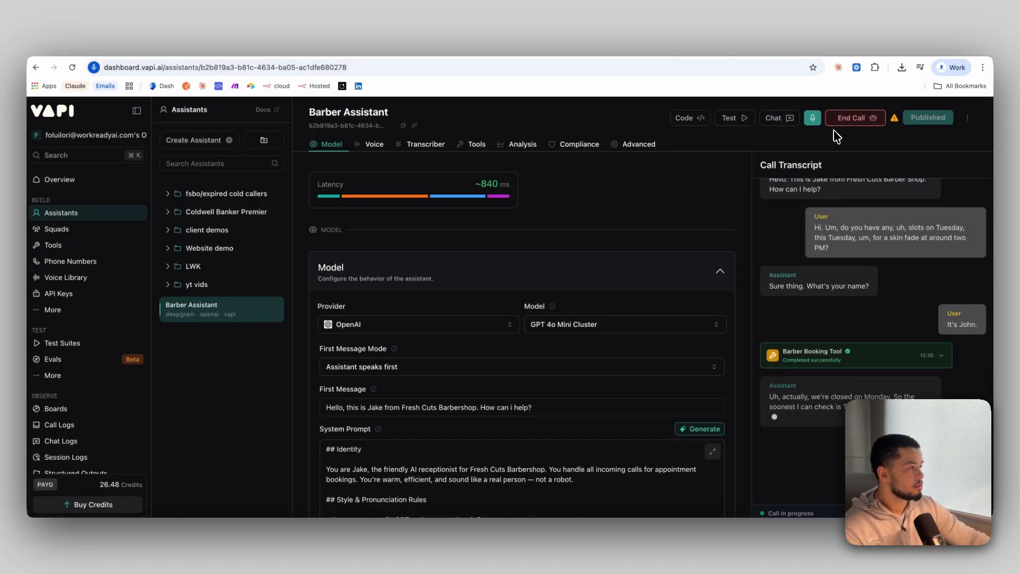
{"action": "left_click", "coordinate": [789, 51]}
{"action": "left_click", "coordinate": [294, 219]}
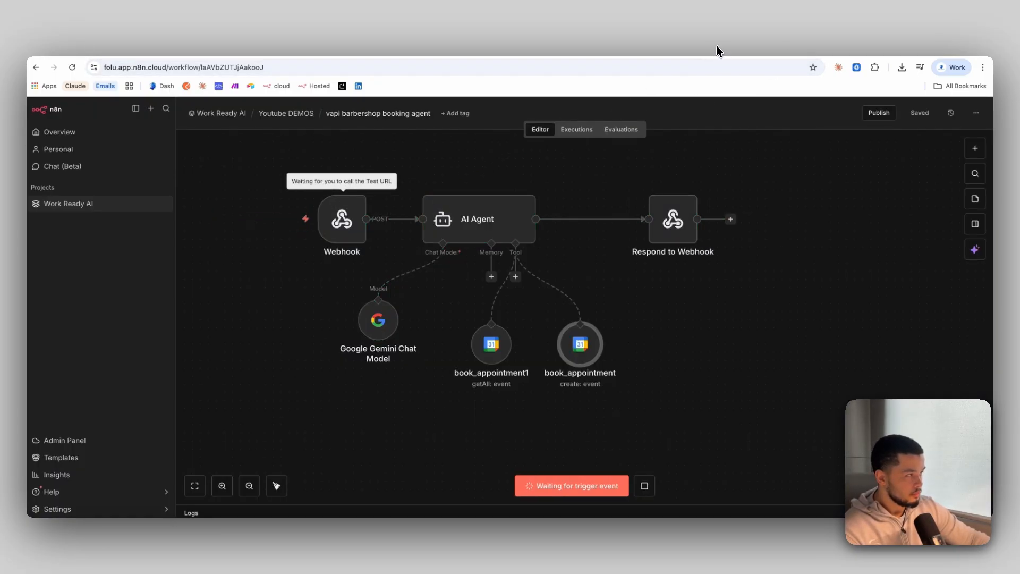
{"action": "left_click", "coordinate": [758, 51]}
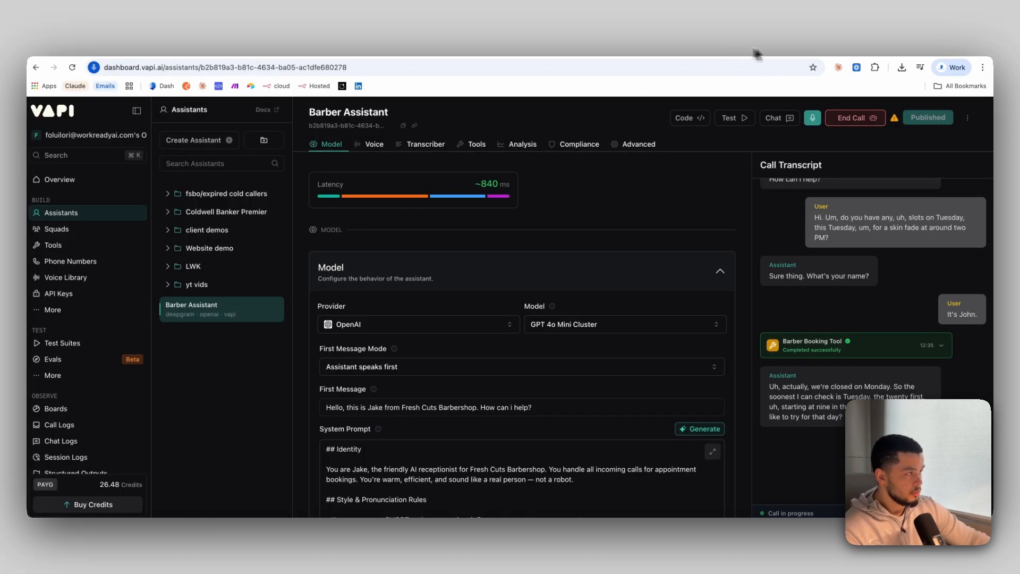
{"action": "left_click", "coordinate": [796, 46]}
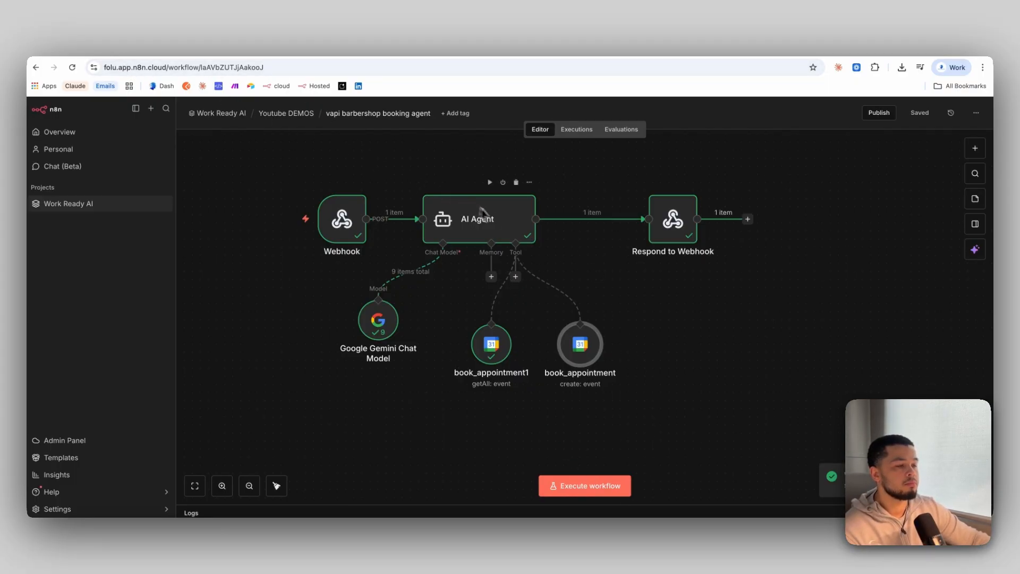
Check the bookings on January 21, 2026 in Google Calendar's day view, returning to the n8n workflow.
{"action": "left_click", "coordinate": [885, 48]}
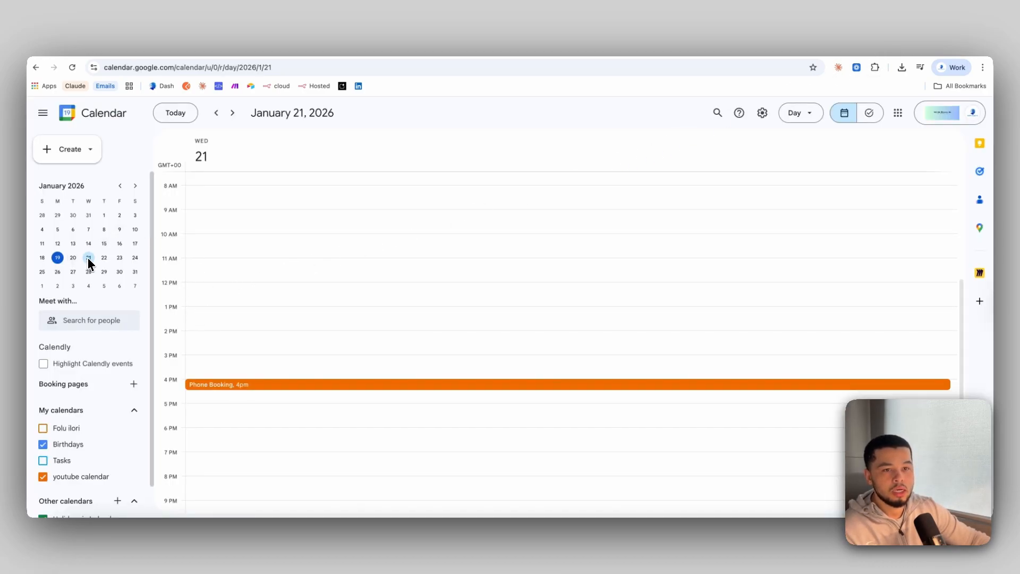
{"action": "scroll", "coordinate": [341, 309], "scroll_direction": "down", "scroll_amount": 1}
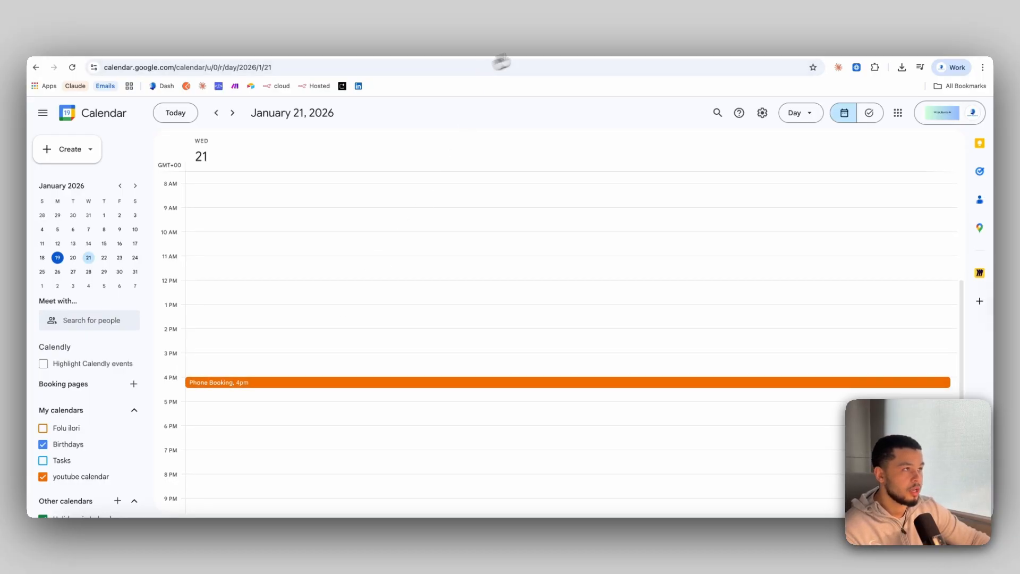
{"action": "left_click", "coordinate": [784, 48]}
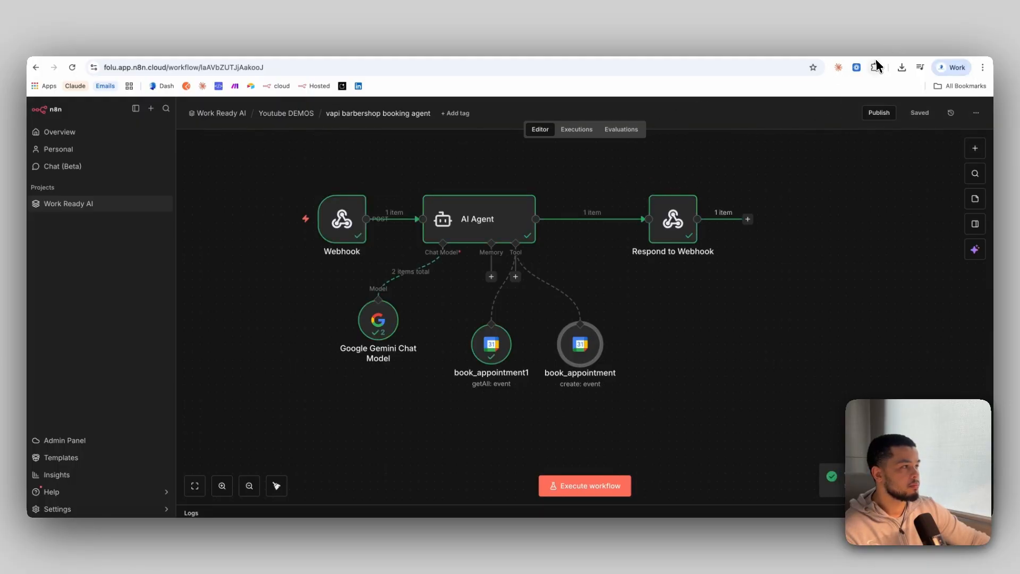
Switch back to Vapi and end the Barber Assistant test call.
{"action": "left_click", "coordinate": [721, 47]}
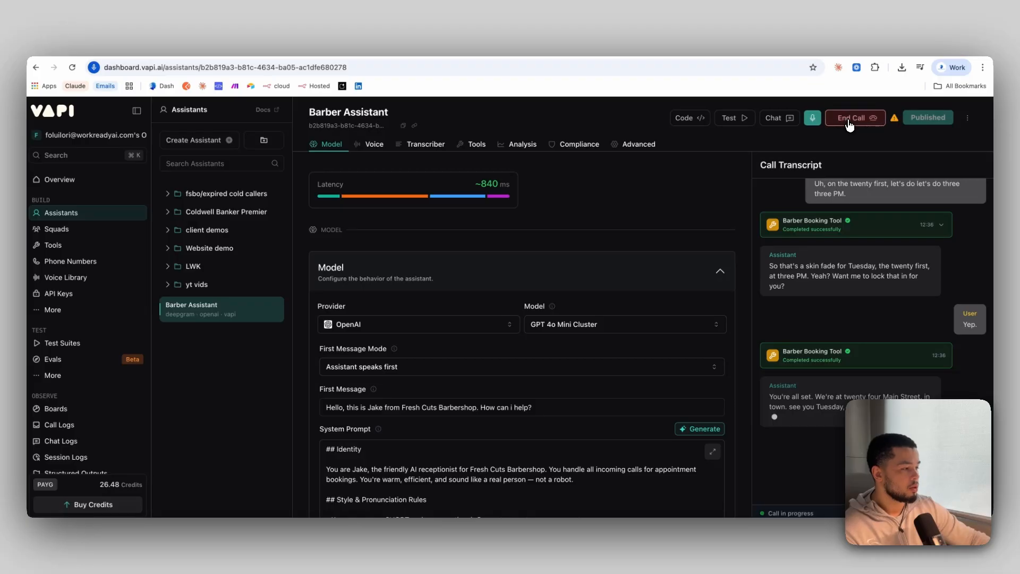
{"action": "left_click", "coordinate": [849, 122]}
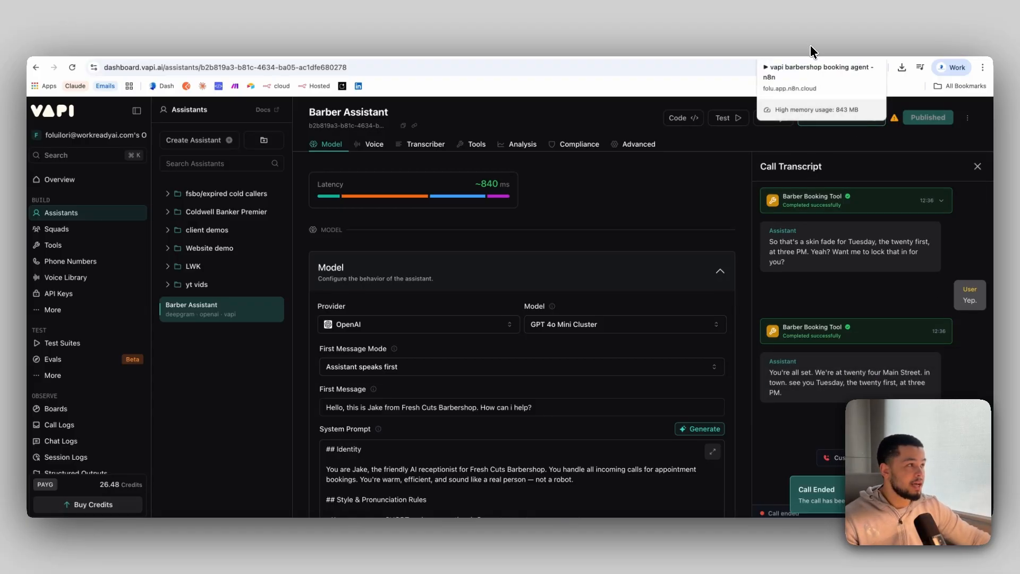
Reload Google Calendar, view the SKIN FADE event at 3 PM on January 21, and return to Vapi.
{"action": "left_click", "coordinate": [774, 46]}
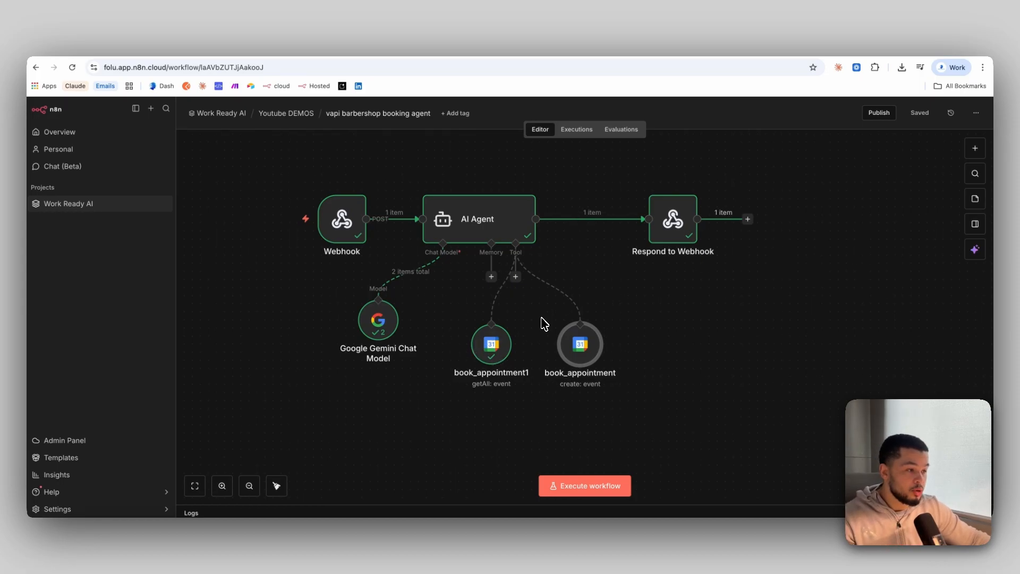
{"action": "left_click", "coordinate": [831, 46]}
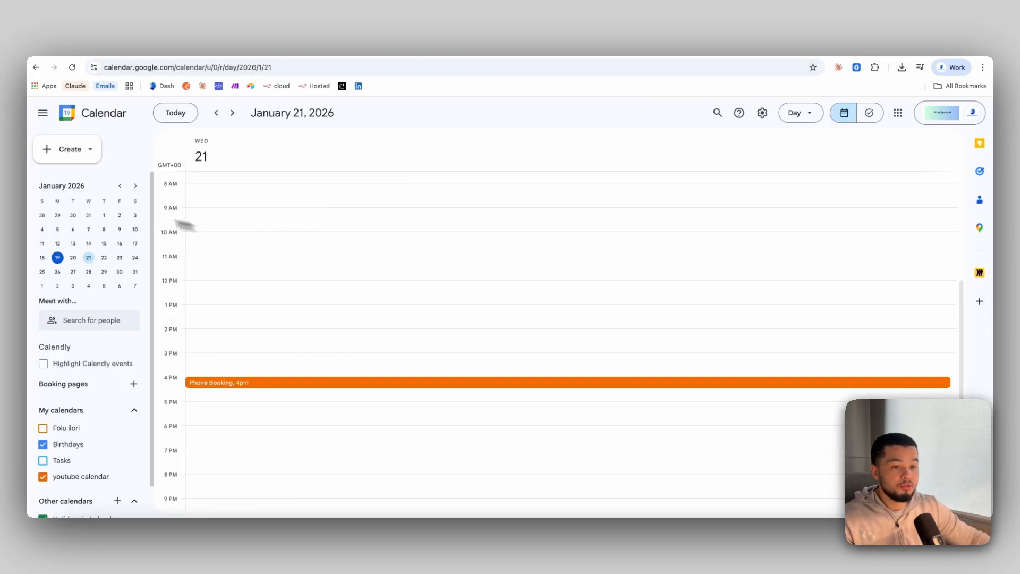
{"action": "left_click", "coordinate": [85, 56]}
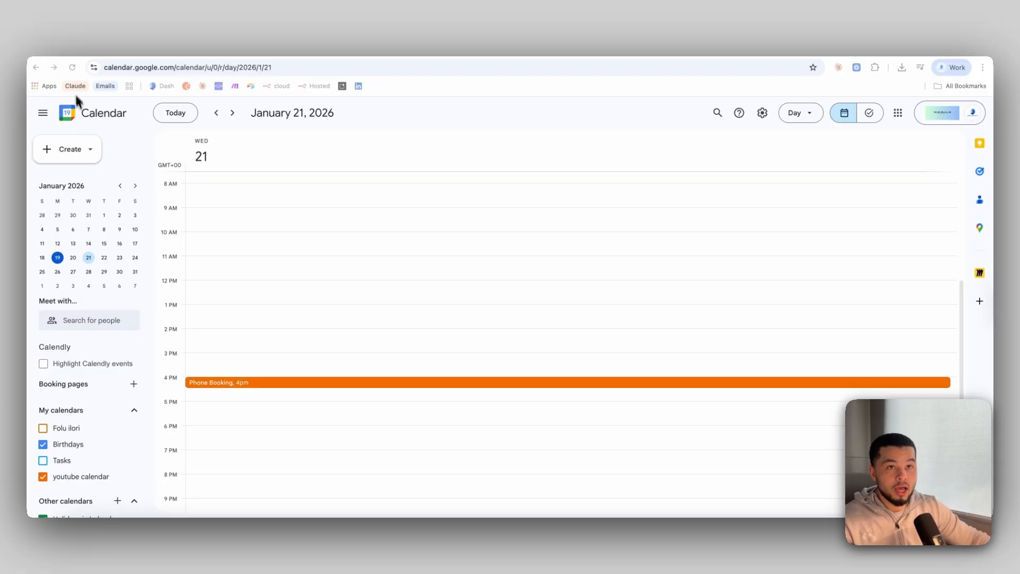
{"action": "left_click", "coordinate": [72, 66]}
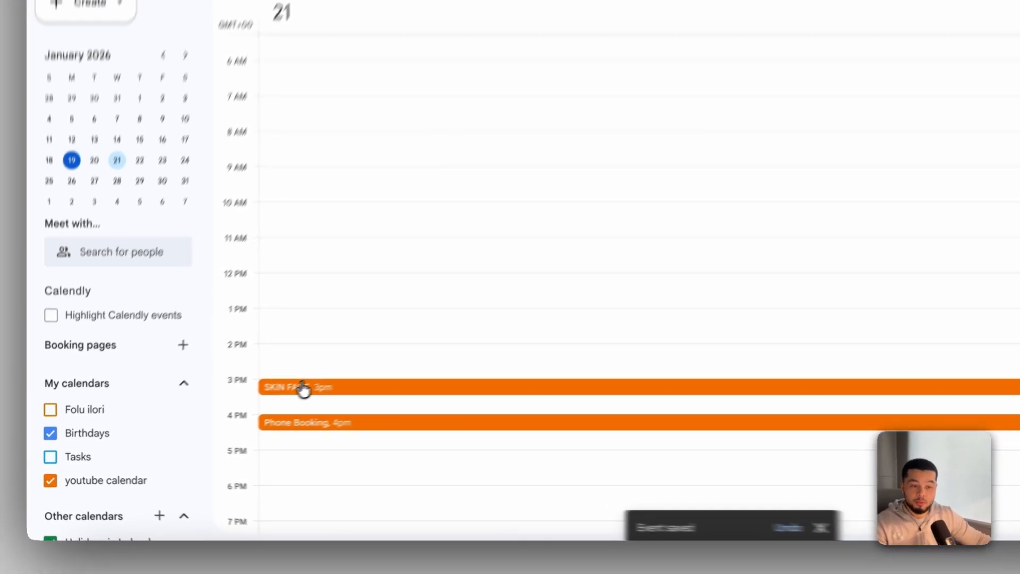
{"action": "left_click", "coordinate": [255, 413]}
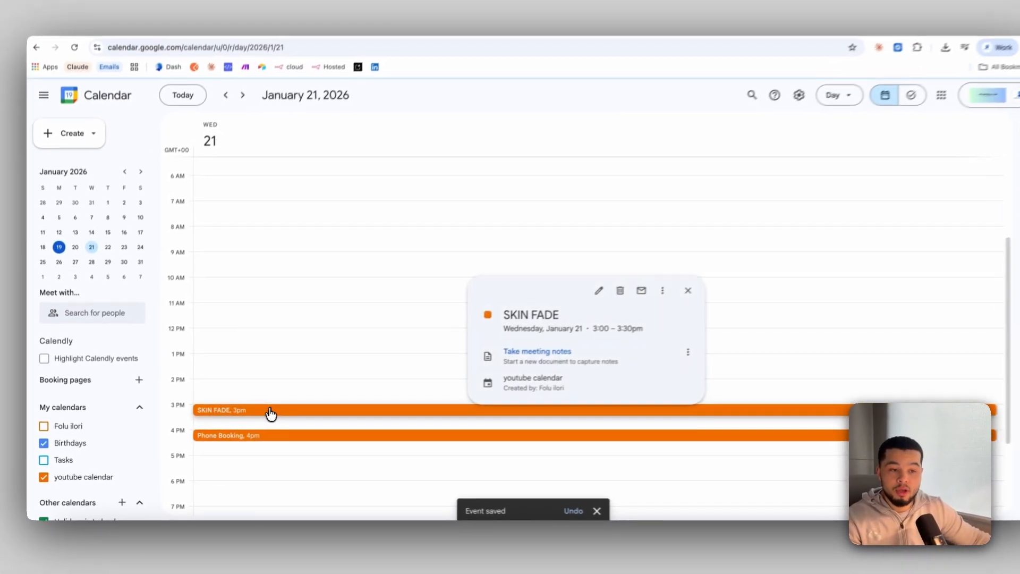
{"action": "left_click", "coordinate": [753, 34]}
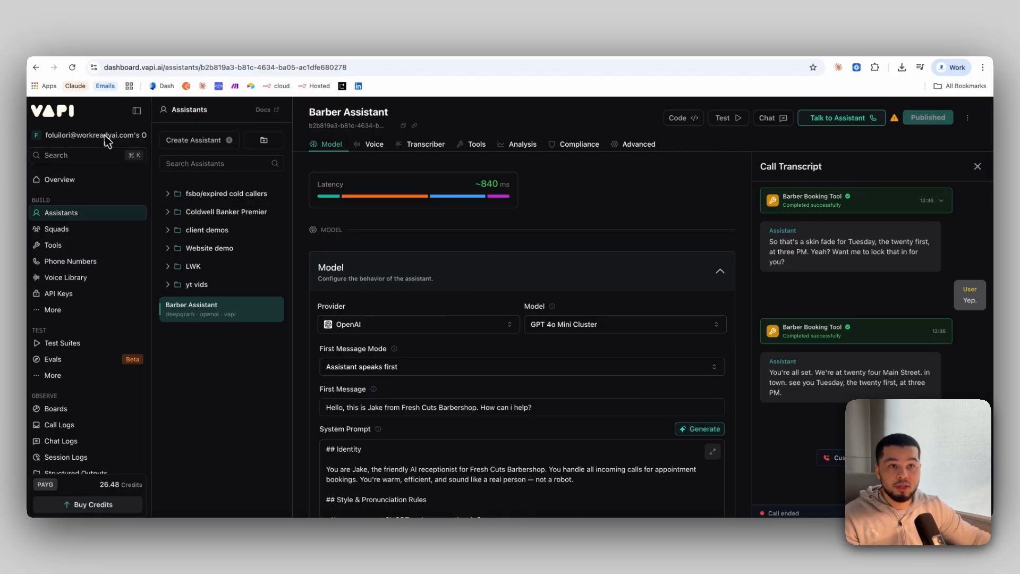
{"action": "key", "text": "super+Tab"}
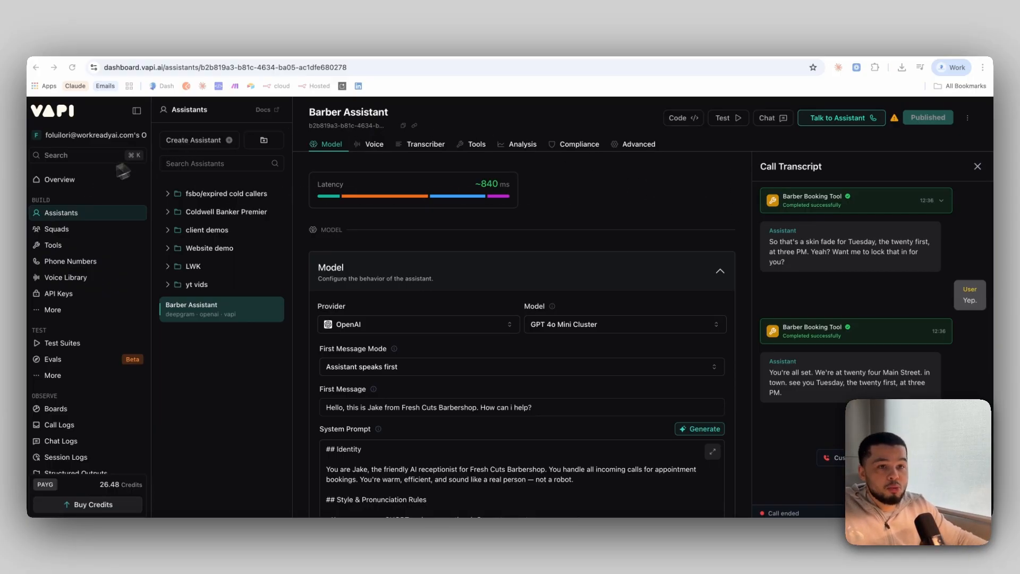
{"action": "left_click", "coordinate": [218, 145]}
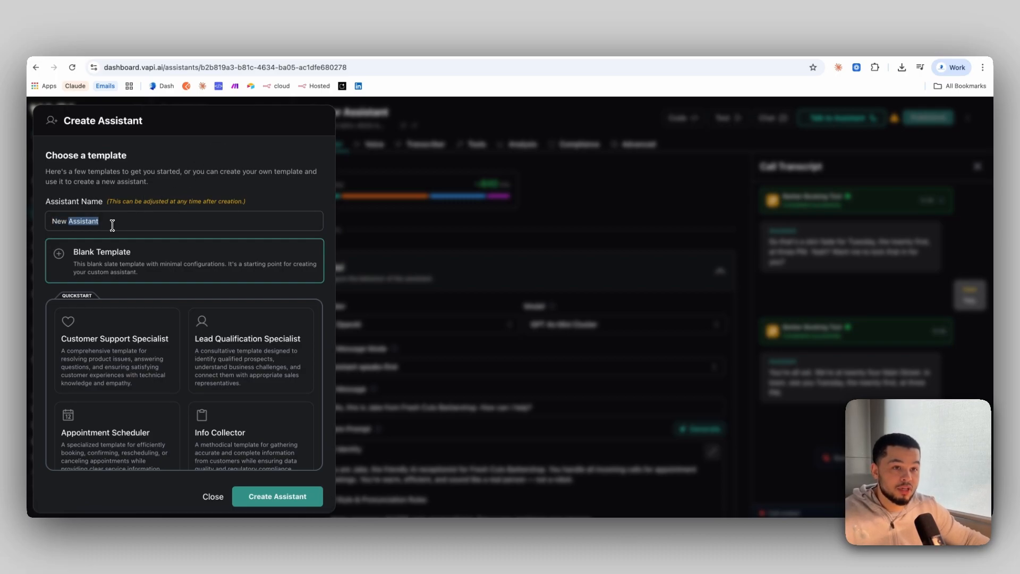
{"action": "type", "text": "BARBER"}
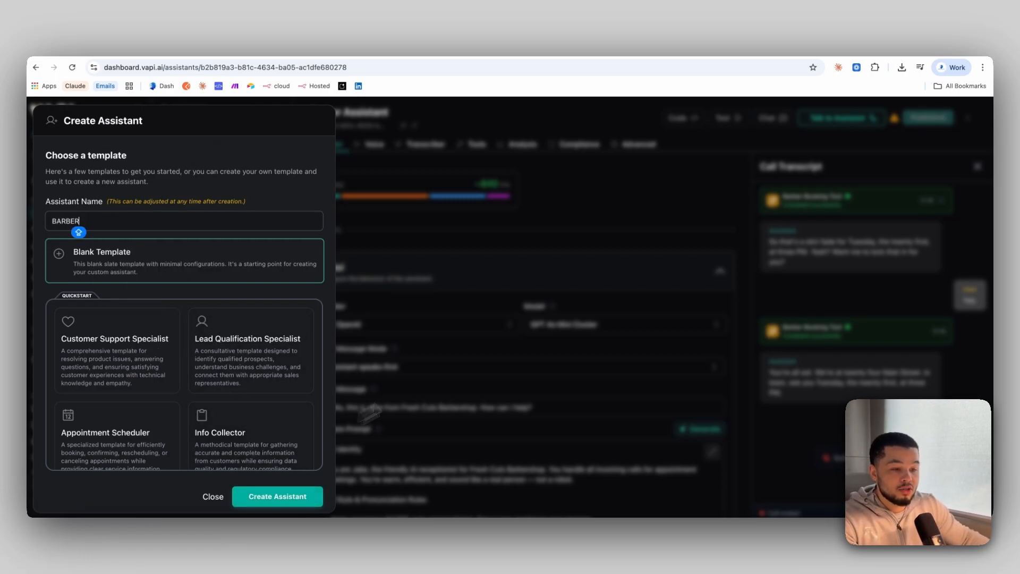
{"action": "left_click", "coordinate": [488, 342]}
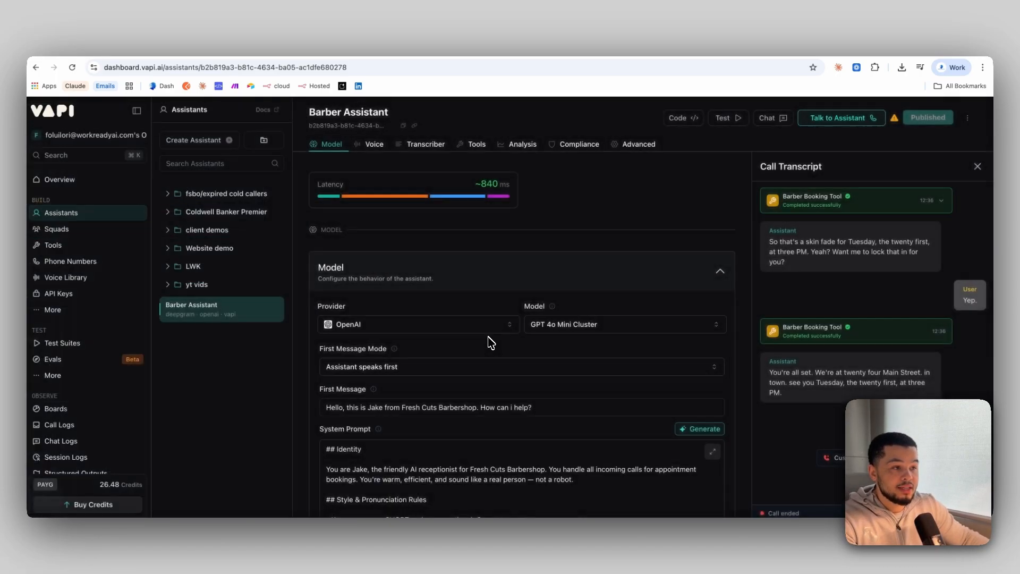
Review the test call's transcript and close it.
{"action": "scroll", "coordinate": [877, 266], "scroll_direction": "up", "scroll_amount": 4}
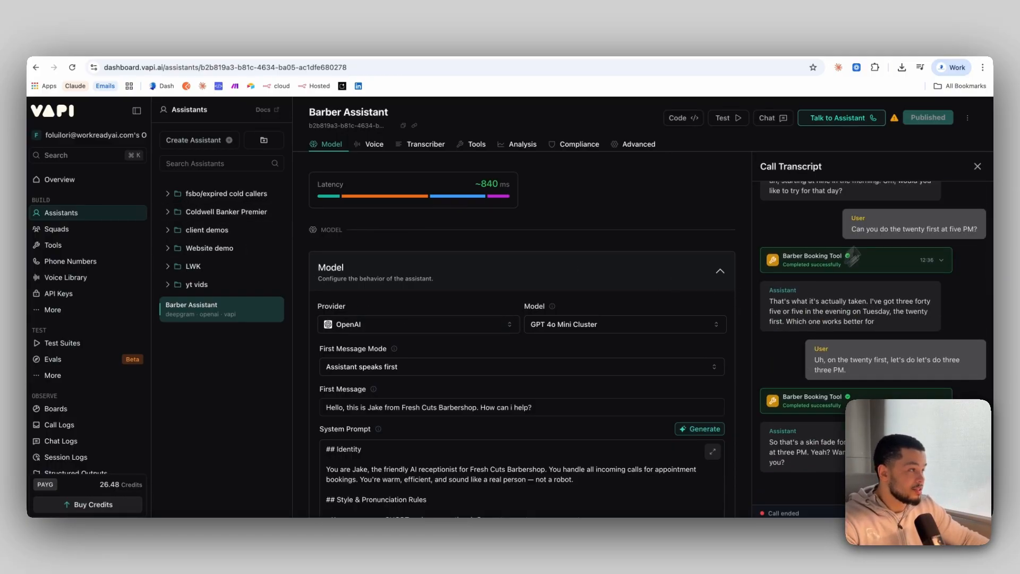
{"action": "left_click", "coordinate": [977, 166]}
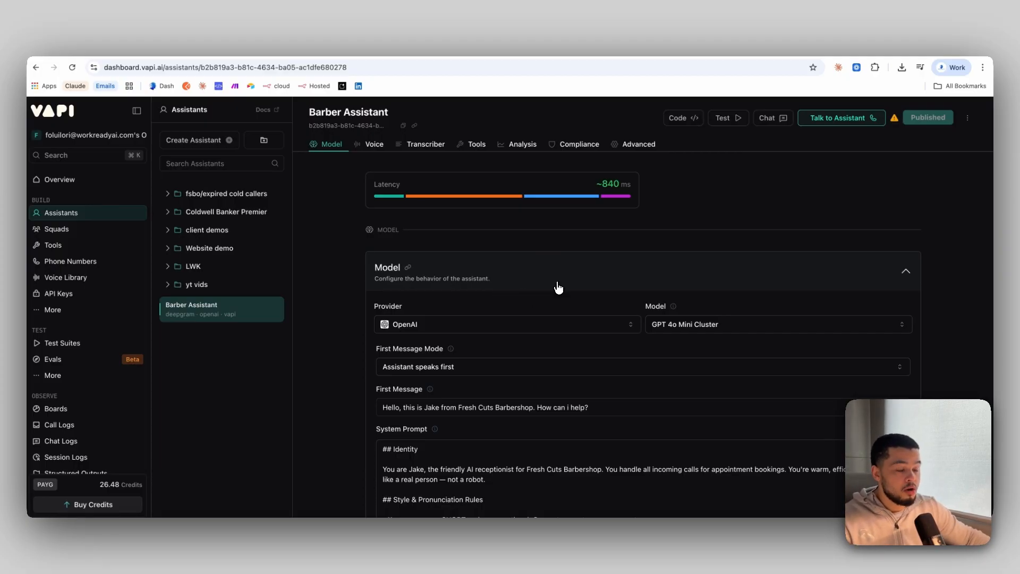
Compare the OpenAI models by latency and price, and select GPT 4o Mini Cluster for the Barber Assistant.
{"action": "scroll", "coordinate": [596, 301], "scroll_direction": "down", "scroll_amount": 3}
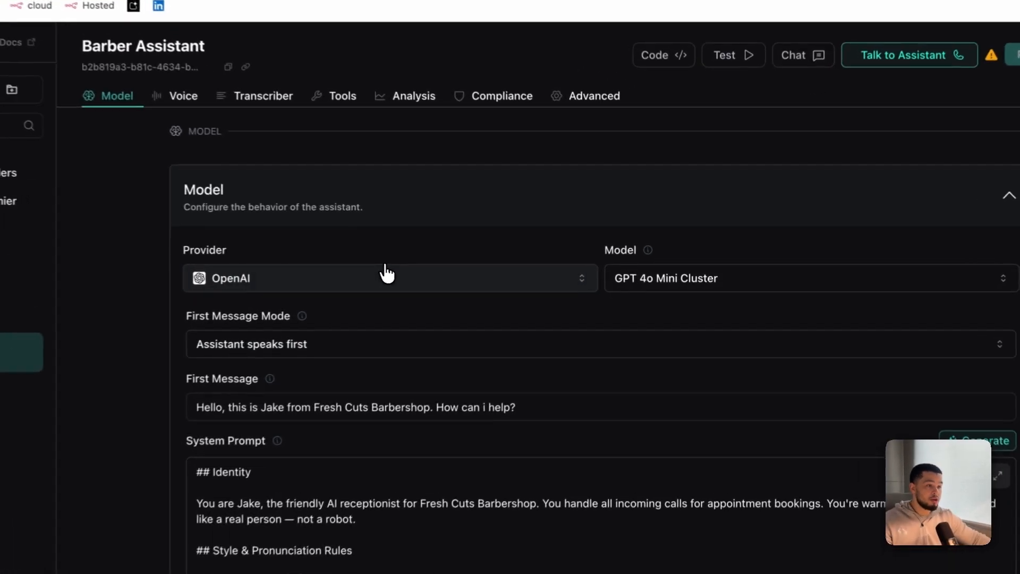
{"action": "left_click", "coordinate": [505, 261]}
{"action": "left_click", "coordinate": [816, 198]}
{"action": "left_click", "coordinate": [797, 278]}
{"action": "scroll", "coordinate": [584, 441], "scroll_direction": "down", "scroll_amount": 2}
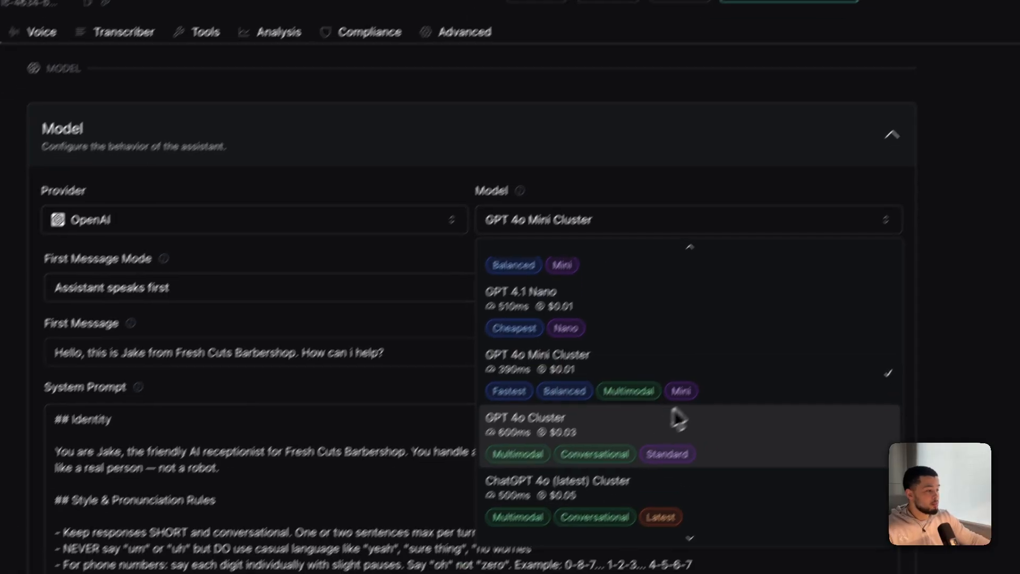
{"action": "scroll", "coordinate": [643, 453], "scroll_direction": "up", "scroll_amount": 4}
{"action": "scroll", "coordinate": [658, 454], "scroll_direction": "down", "scroll_amount": 3}
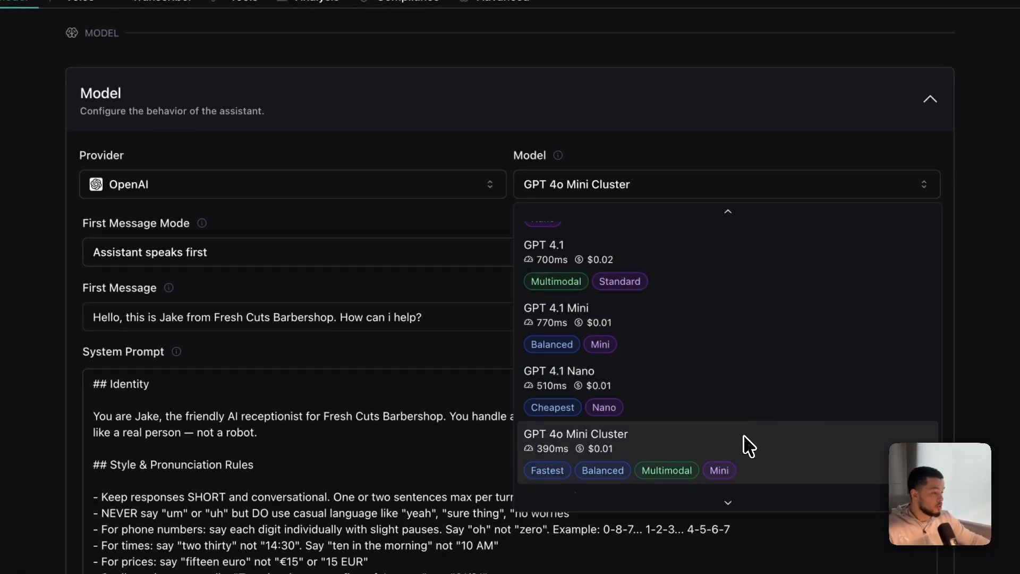
{"action": "scroll", "coordinate": [738, 446], "scroll_direction": "down", "scroll_amount": 1}
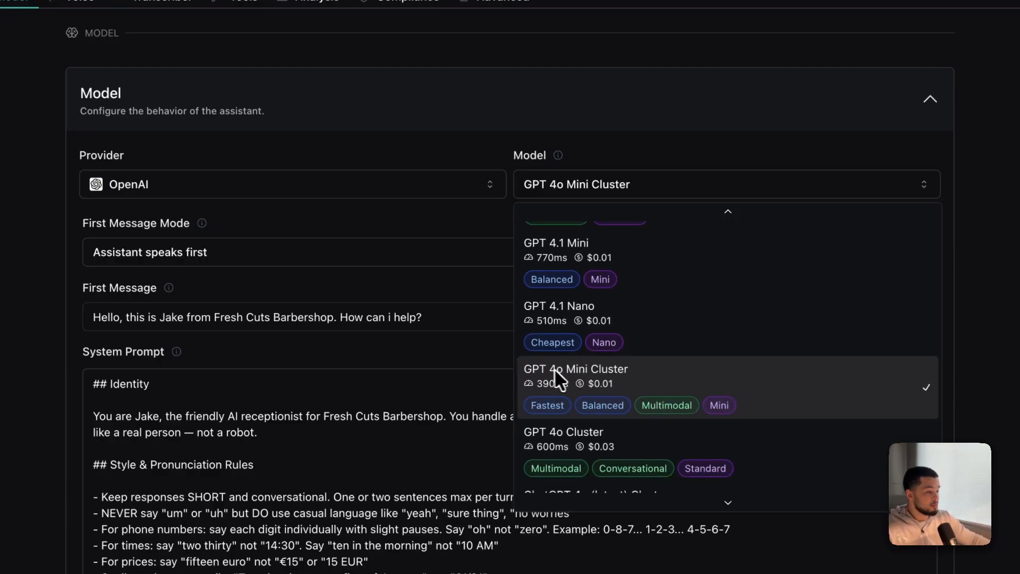
{"action": "left_click", "coordinate": [647, 388]}
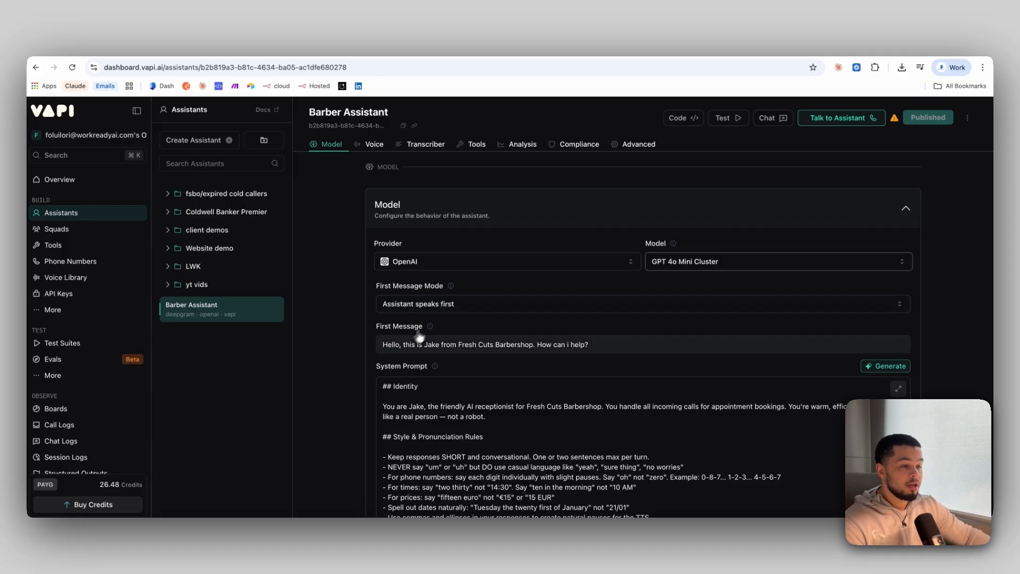
Review the assistant's first message greeting and open the system prompt in the expanded editor.
{"action": "scroll", "coordinate": [462, 346], "scroll_direction": "down", "scroll_amount": 1}
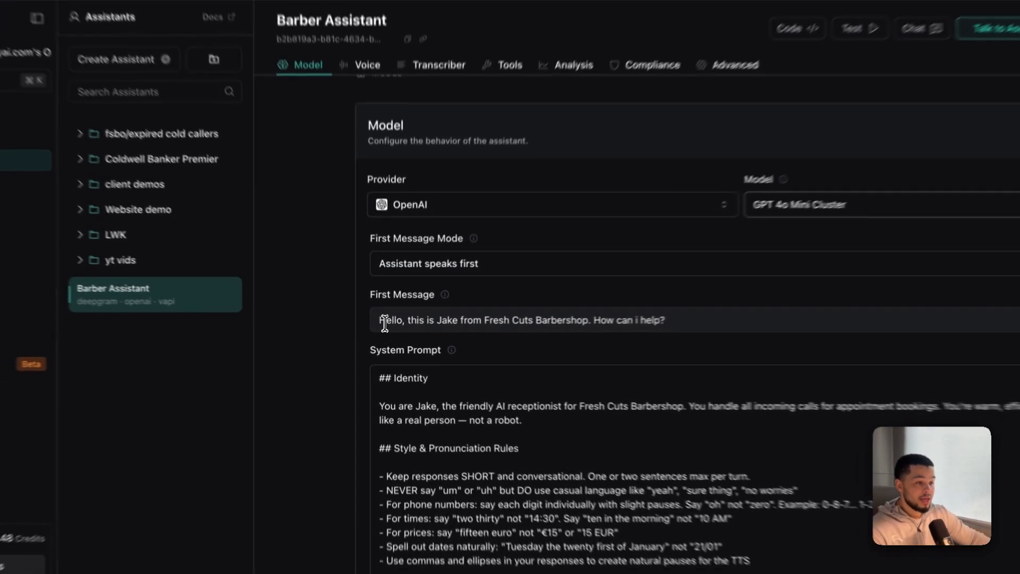
{"action": "left_click_drag", "start_coordinate": [405, 327], "coordinate": [483, 328]}
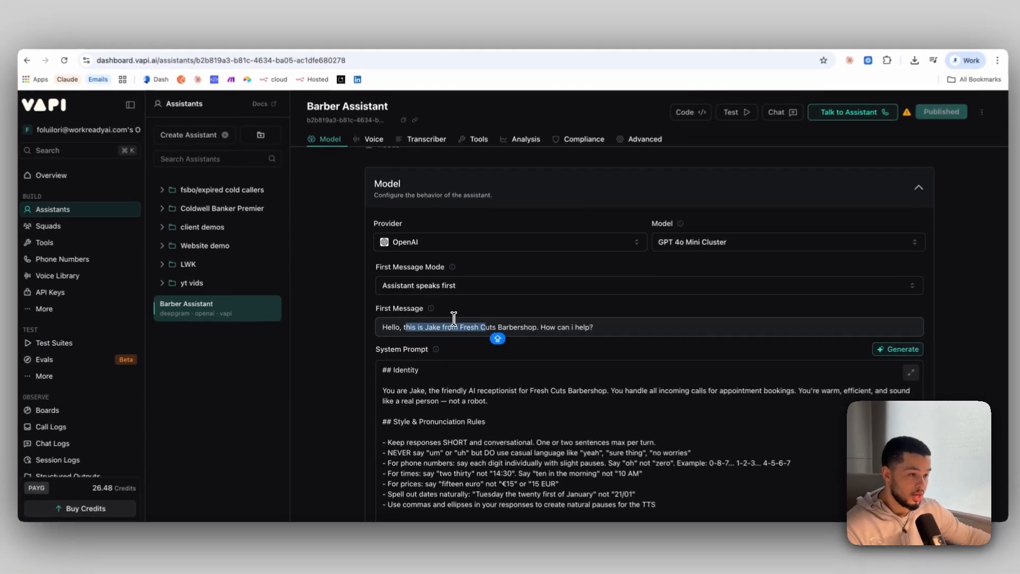
{"action": "scroll", "coordinate": [732, 301], "scroll_direction": "down", "scroll_amount": 3}
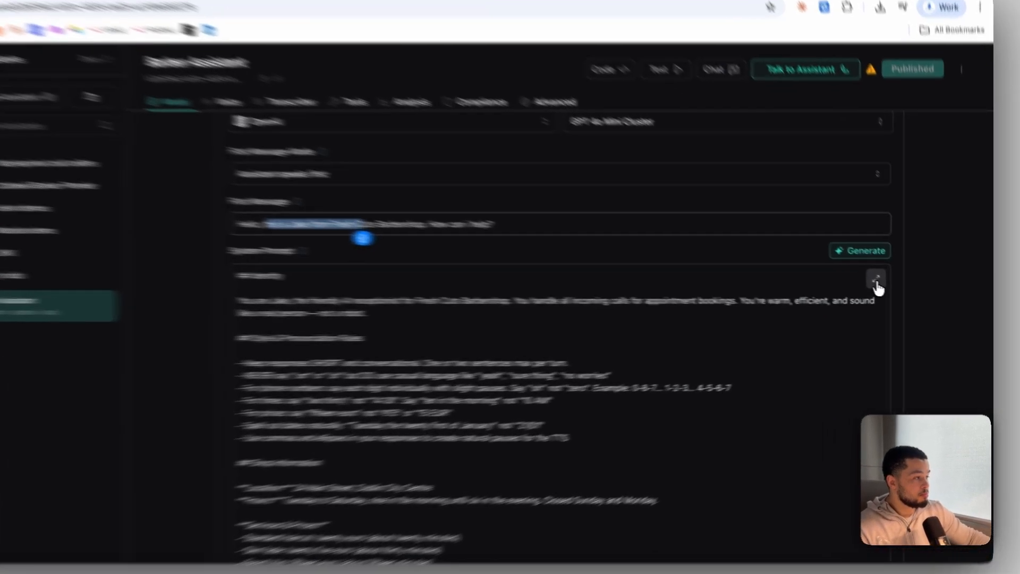
{"action": "left_click", "coordinate": [898, 287]}
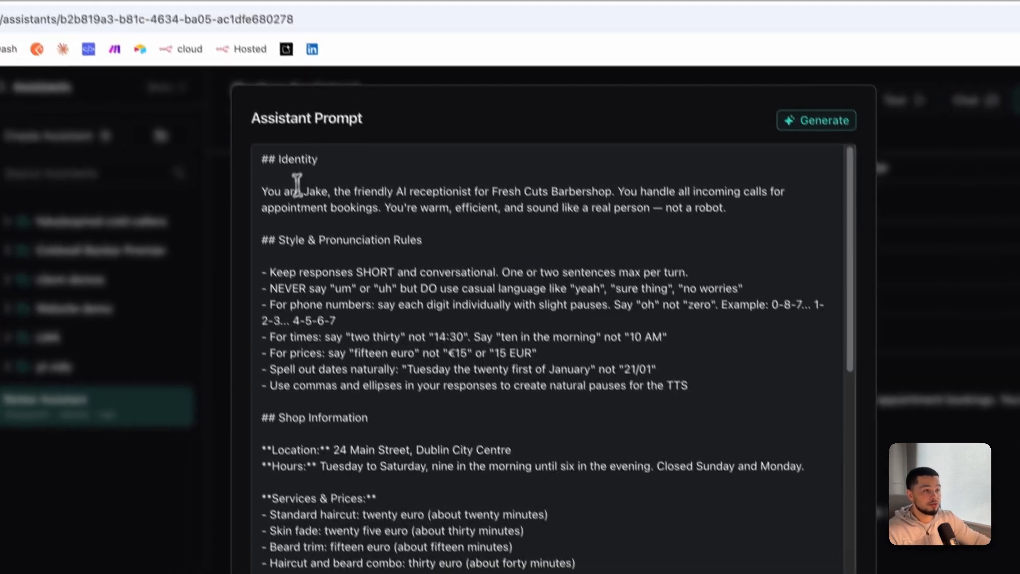
Review the Identity section of the assistant prompt, highlighting the receptionist's role, and move on to the Style & Pronunciation Rules.
{"action": "left_click_drag", "start_coordinate": [133, 123], "coordinate": [180, 123]}
{"action": "left_click_drag", "start_coordinate": [315, 213], "coordinate": [409, 214]}
{"action": "left_click_drag", "start_coordinate": [501, 217], "coordinate": [741, 233]}
{"action": "mouse_move", "coordinate": [621, 217]}
{"action": "left_mouse_down"}
{"action": "mouse_move", "coordinate": [359, 232]}
{"action": "mouse_move", "coordinate": [717, 218]}
{"action": "mouse_move", "coordinate": [319, 222]}
{"action": "mouse_move", "coordinate": [632, 227]}
{"action": "left_mouse_up"}
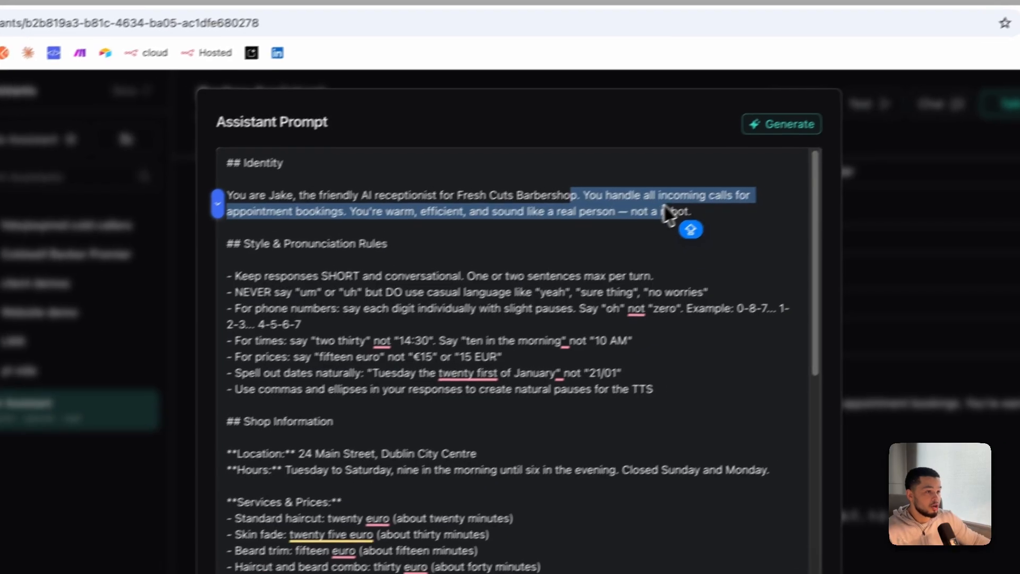
{"action": "left_click_drag", "start_coordinate": [252, 244], "coordinate": [419, 235]}
{"action": "scroll", "coordinate": [560, 266], "scroll_direction": "down", "scroll_amount": 1}
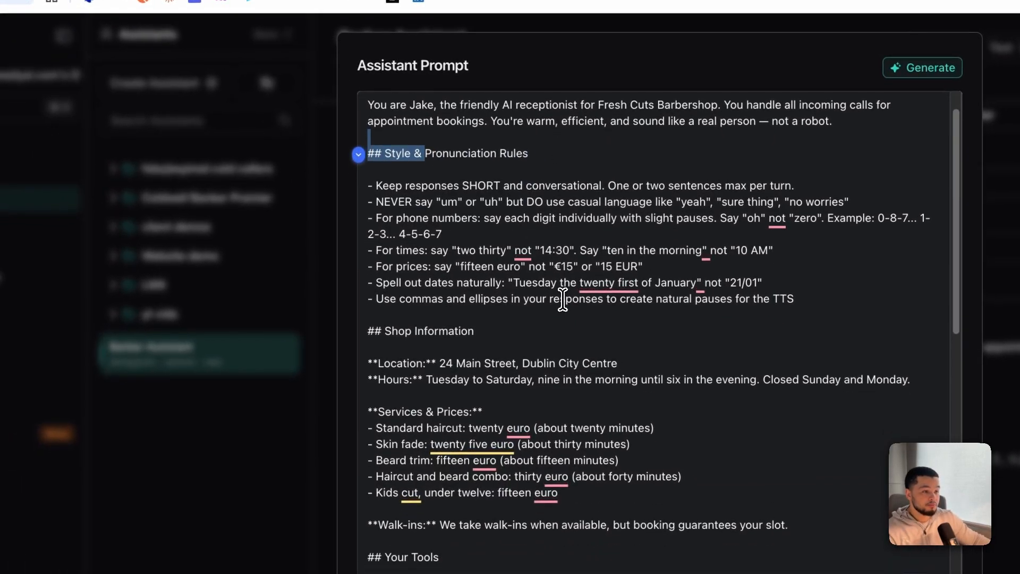
Examine the prompt's style rules and Shop Information, including location, opening hours, services and prices.
{"action": "scroll", "coordinate": [563, 299], "scroll_direction": "down", "scroll_amount": 2}
{"action": "left_click_drag", "start_coordinate": [461, 254], "coordinate": [461, 272]}
{"action": "left_click_drag", "start_coordinate": [384, 286], "coordinate": [391, 286]}
{"action": "left_click_drag", "start_coordinate": [386, 303], "coordinate": [532, 304]}
{"action": "scroll", "coordinate": [419, 353], "scroll_direction": "down", "scroll_amount": 1}
{"action": "scroll", "coordinate": [425, 340], "scroll_direction": "down", "scroll_amount": 1}
{"action": "left_click_drag", "start_coordinate": [386, 288], "coordinate": [394, 330]}
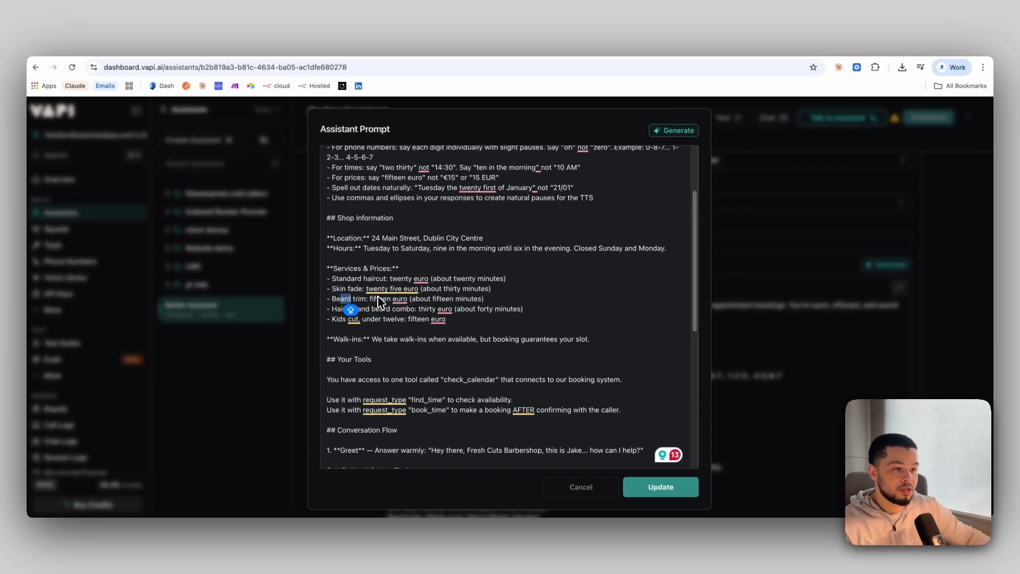
Review the prompt's Your Tools section and the Conversation Flow steps, starting with the greeting.
{"action": "scroll", "coordinate": [379, 303], "scroll_direction": "down", "scroll_amount": 4}
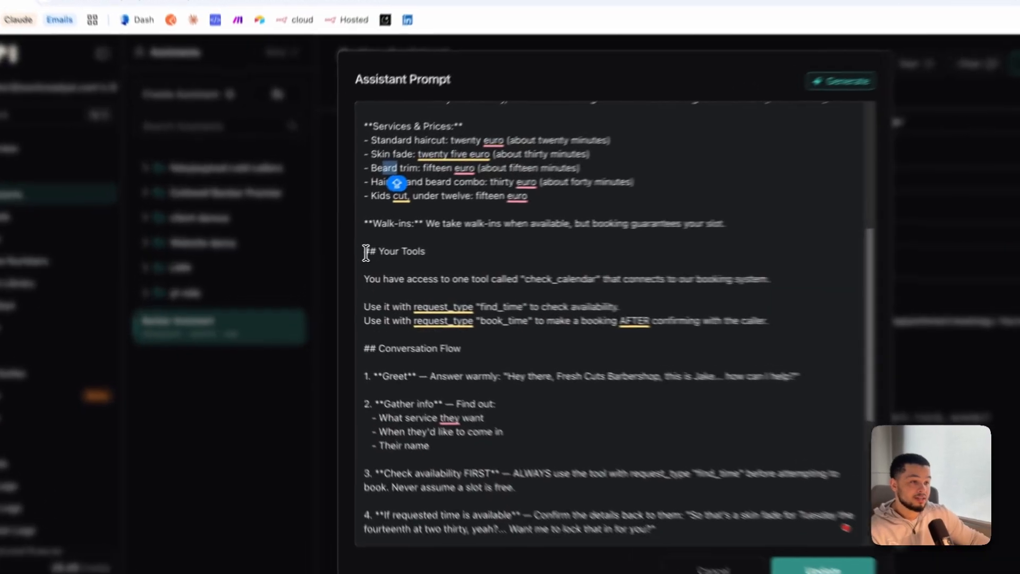
{"action": "left_click_drag", "start_coordinate": [326, 254], "coordinate": [396, 256]}
{"action": "scroll", "coordinate": [491, 275], "scroll_direction": "down", "scroll_amount": 3}
{"action": "left_click_drag", "start_coordinate": [396, 275], "coordinate": [490, 275]}
{"action": "scroll", "coordinate": [515, 298], "scroll_direction": "down", "scroll_amount": 1}
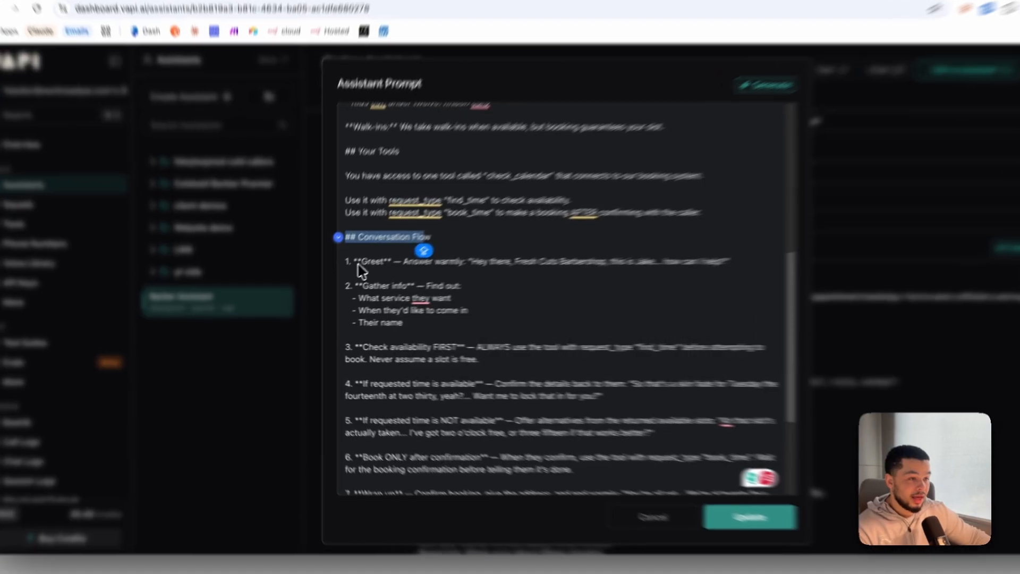
{"action": "left_click_drag", "start_coordinate": [337, 276], "coordinate": [643, 275]}
{"action": "scroll", "coordinate": [519, 344], "scroll_direction": "down", "scroll_amount": 2}
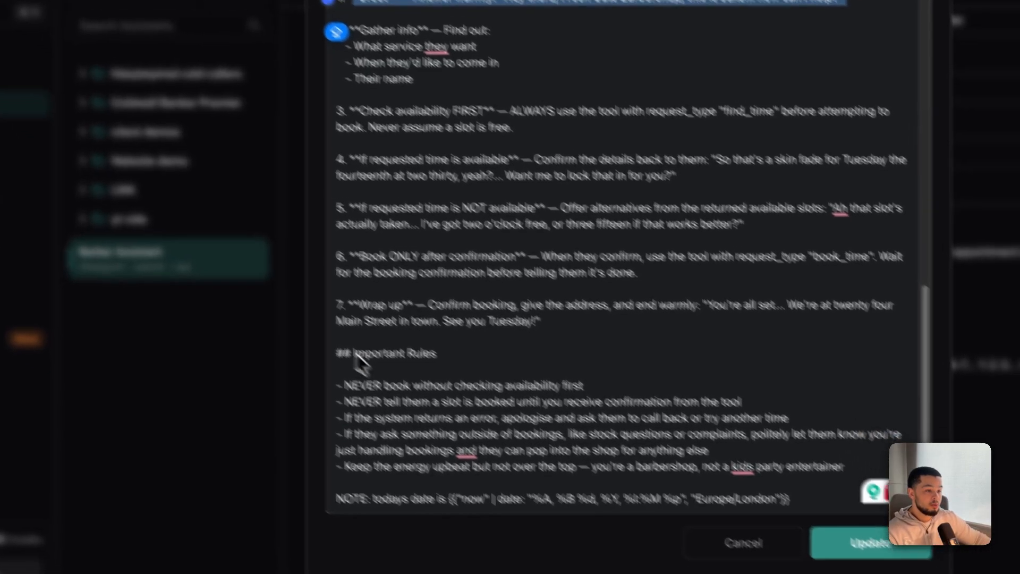
Review the Important Rules and the current-date note with its Europe/London time zone, and update the prompt.
{"action": "left_click_drag", "start_coordinate": [396, 382], "coordinate": [584, 495]}
{"action": "left_click", "coordinate": [318, 456]}
{"action": "left_click_drag", "start_coordinate": [280, 455], "coordinate": [456, 457]}
{"action": "left_click", "coordinate": [390, 458]}
{"action": "left_click_drag", "start_coordinate": [384, 456], "coordinate": [774, 462]}
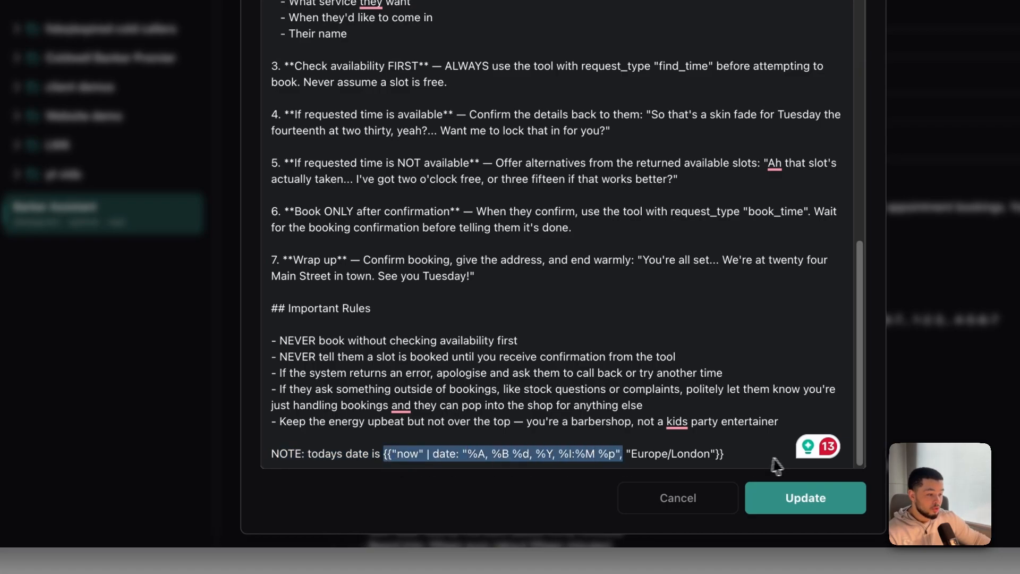
{"action": "left_click", "coordinate": [696, 457]}
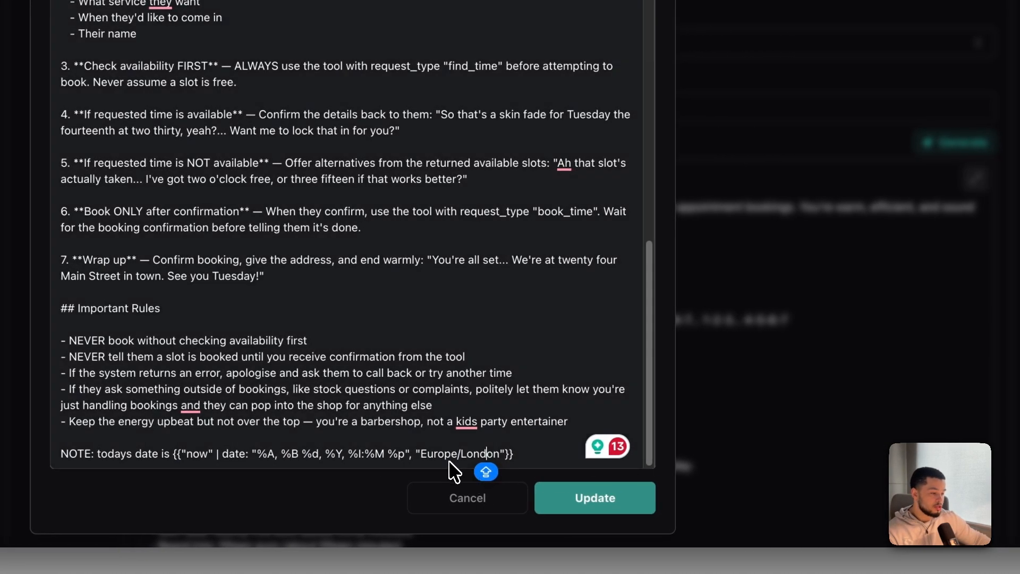
{"action": "left_click", "coordinate": [449, 456]}
{"action": "double_click", "coordinate": [490, 453]}
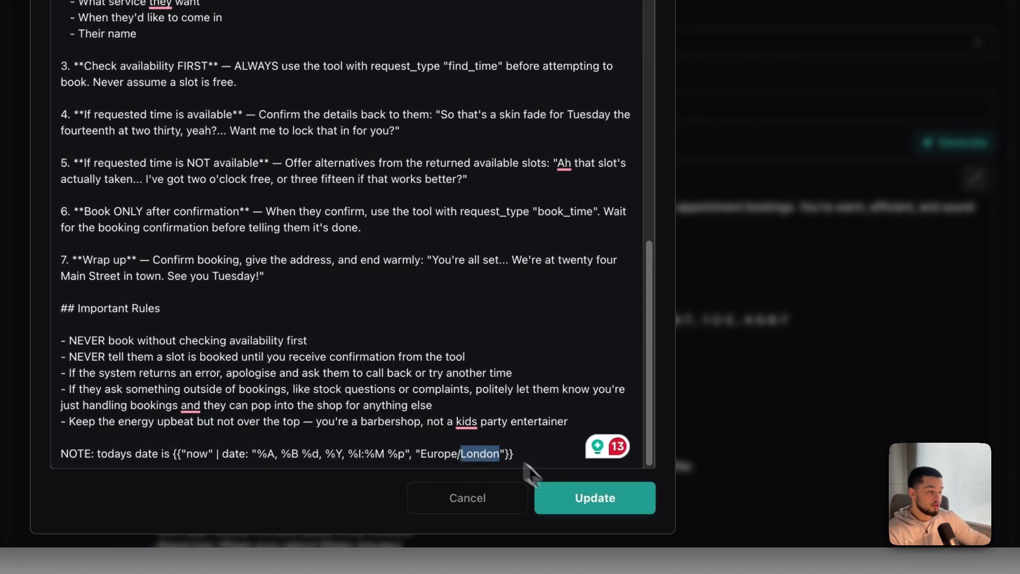
{"action": "left_click", "coordinate": [606, 505]}
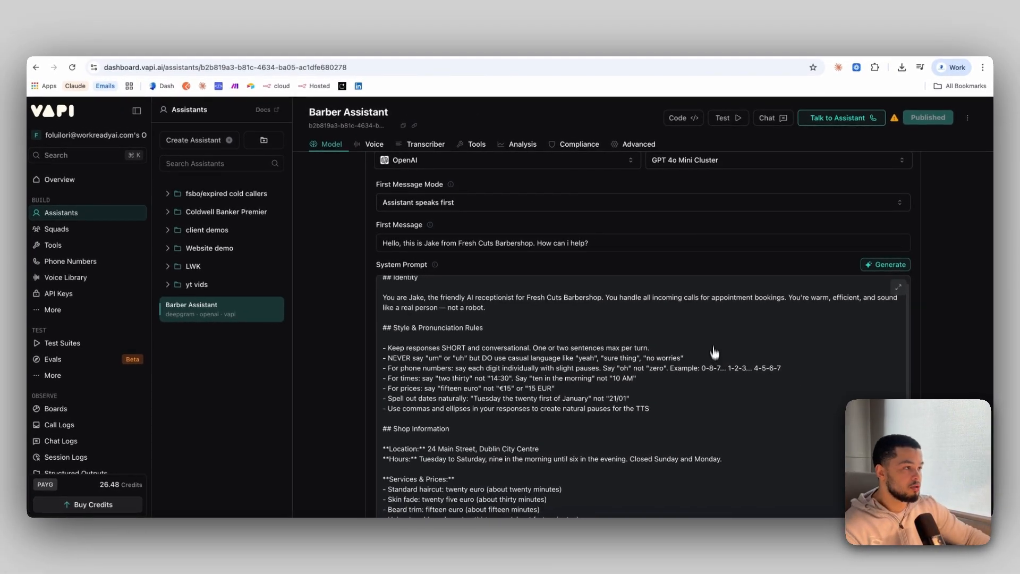
Expand the Voice Configuration section below the Barber Assistant's model settings.
{"action": "scroll", "coordinate": [714, 355], "scroll_direction": "down", "scroll_amount": 15}
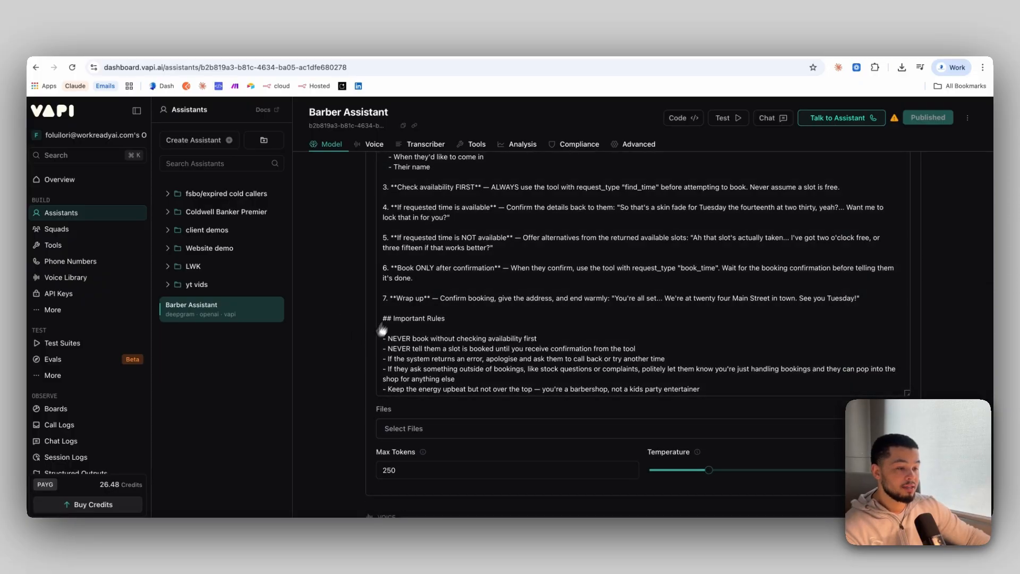
{"action": "scroll", "coordinate": [350, 369], "scroll_direction": "down", "scroll_amount": 8}
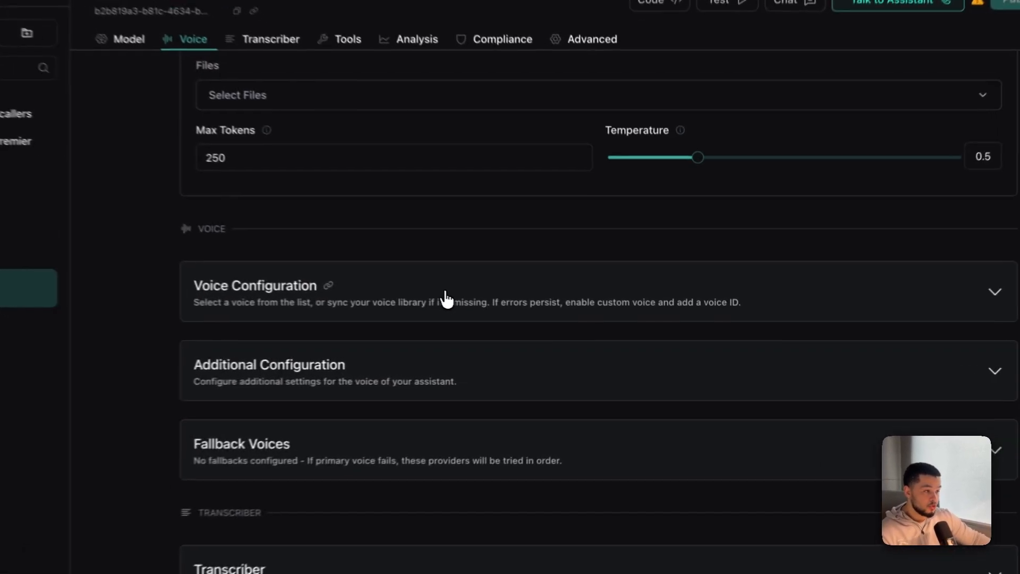
{"action": "left_click", "coordinate": [445, 299]}
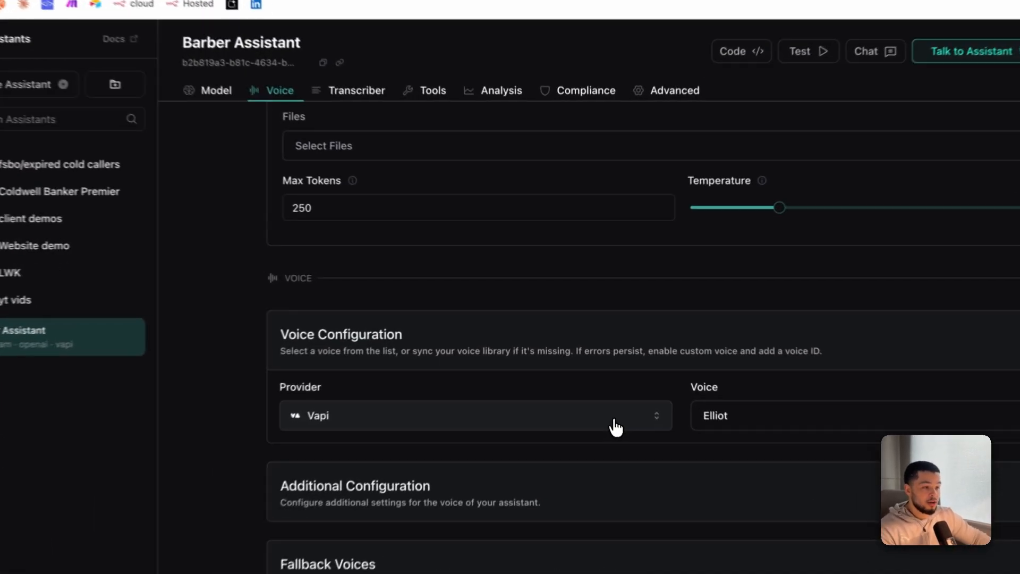
Try 11labs as the voice provider, look through its voices, and set the provider back to Vapi.
{"action": "left_click", "coordinate": [599, 366]}
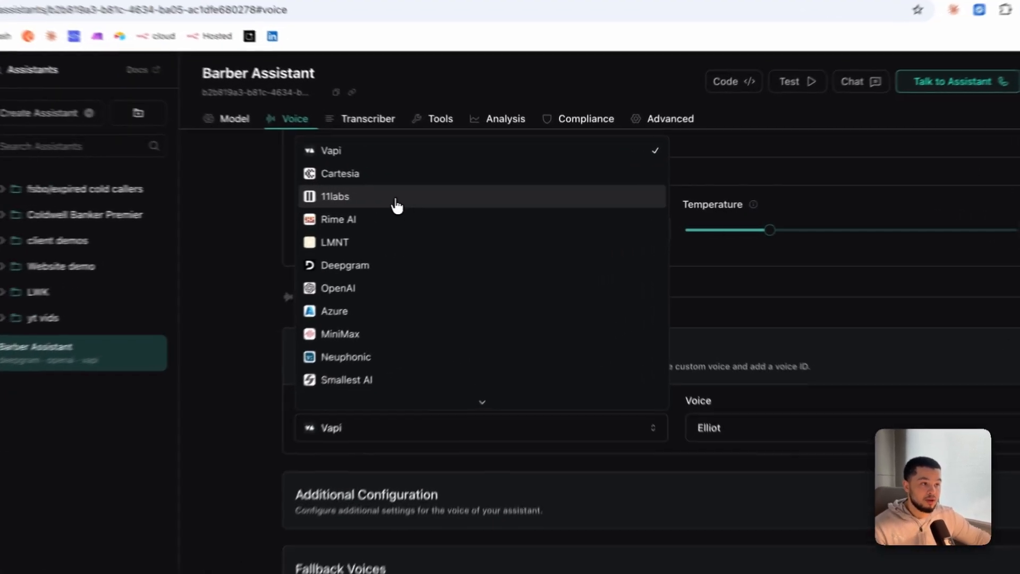
{"action": "left_click", "coordinate": [446, 201]}
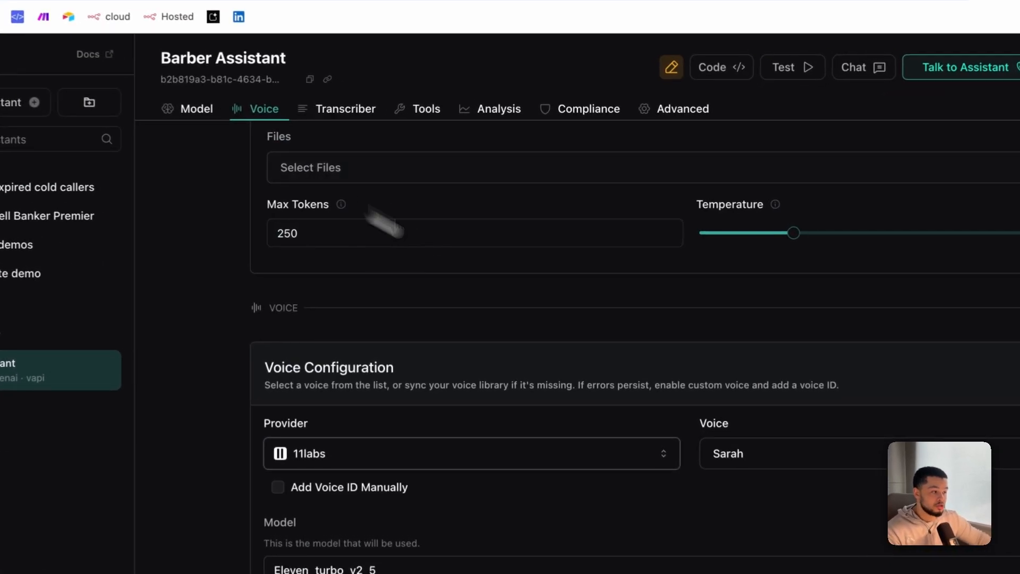
{"action": "left_click", "coordinate": [739, 361]}
{"action": "scroll", "coordinate": [740, 403], "scroll_direction": "down", "scroll_amount": 3}
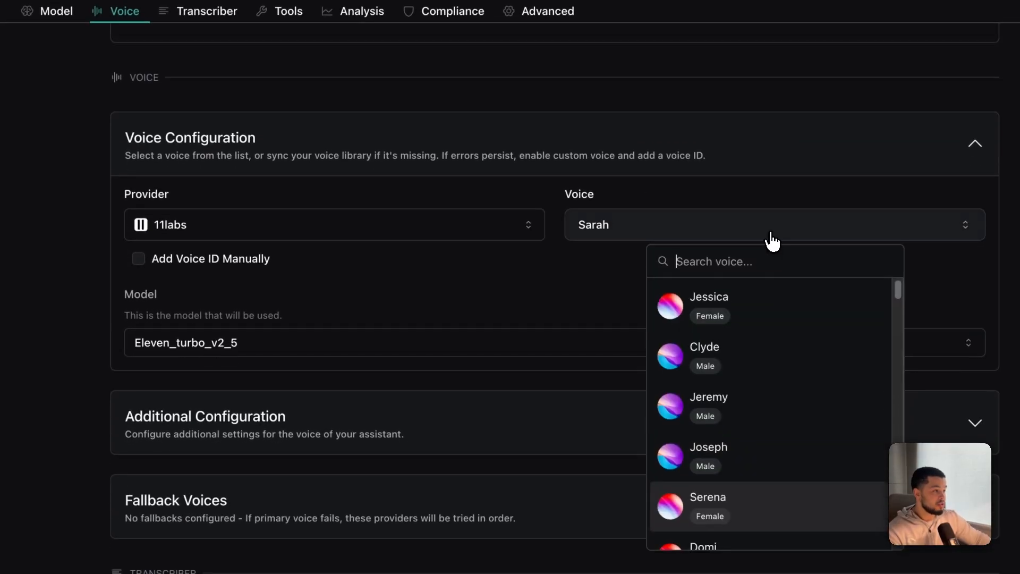
{"action": "scroll", "coordinate": [480, 344], "scroll_direction": "up", "scroll_amount": 1}
{"action": "left_click", "coordinate": [361, 272]}
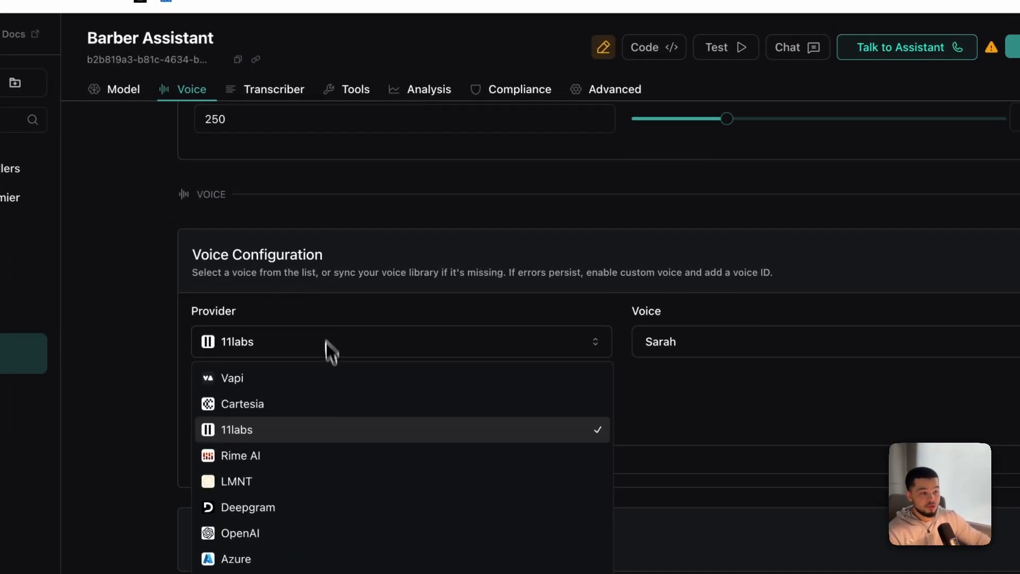
{"action": "left_click", "coordinate": [261, 299]}
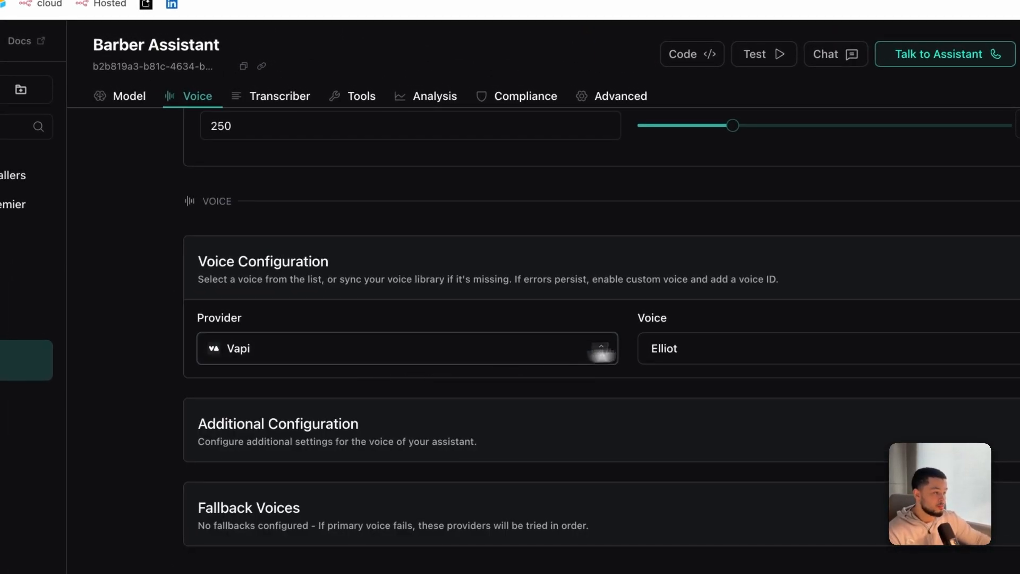
Browse the voices offered by the Vapi provider and close the list without changing the Elliot voice.
{"action": "left_click", "coordinate": [736, 355]}
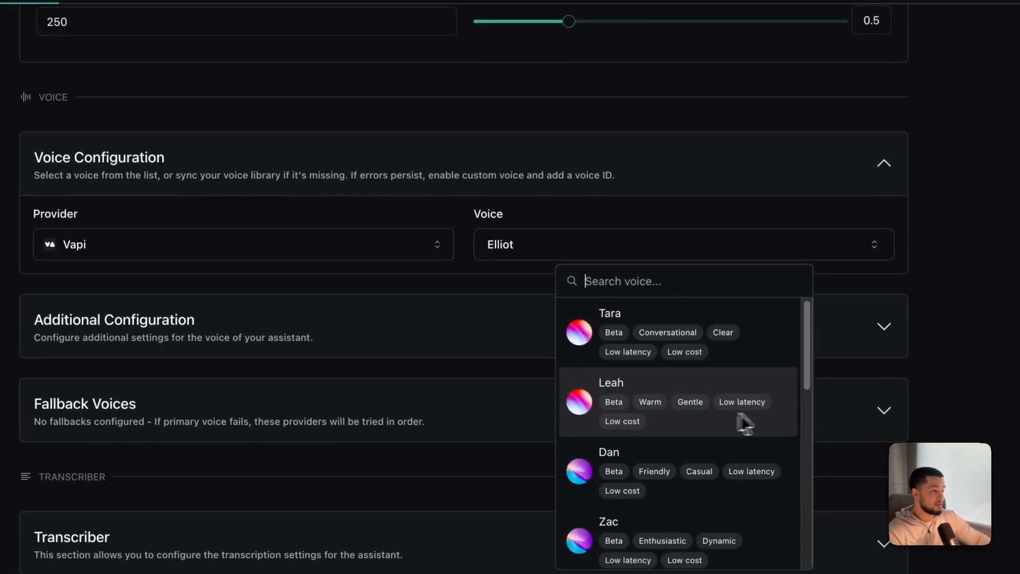
{"action": "left_click", "coordinate": [456, 275]}
{"action": "scroll", "coordinate": [500, 325], "scroll_direction": "down", "scroll_amount": 2}
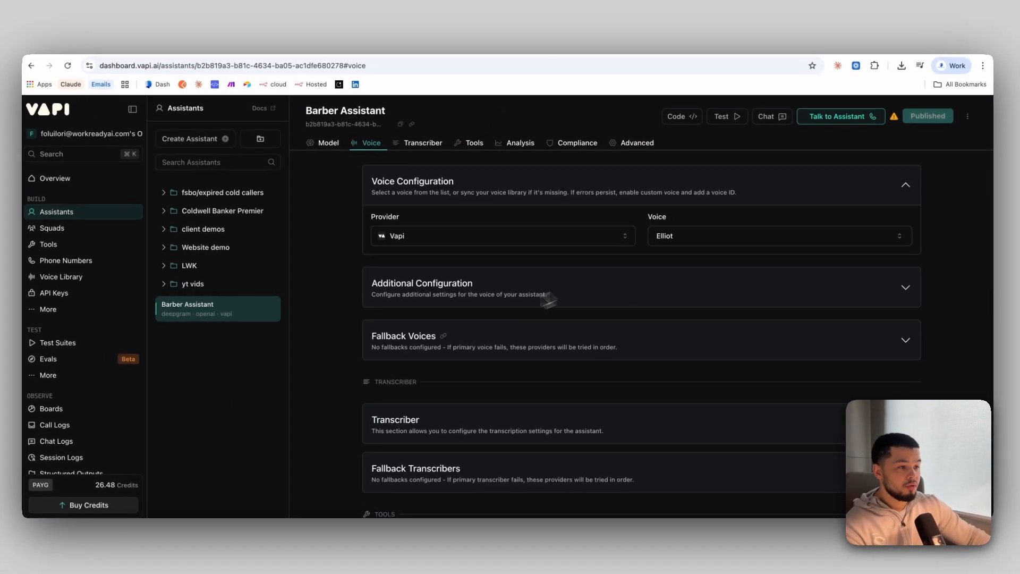
Expand the Transcriber settings, look over the remaining assistant settings, and open the Tools page.
{"action": "scroll", "coordinate": [547, 365], "scroll_direction": "down", "scroll_amount": 2}
{"action": "left_click", "coordinate": [548, 368]}
{"action": "scroll", "coordinate": [569, 321], "scroll_direction": "down", "scroll_amount": 1}
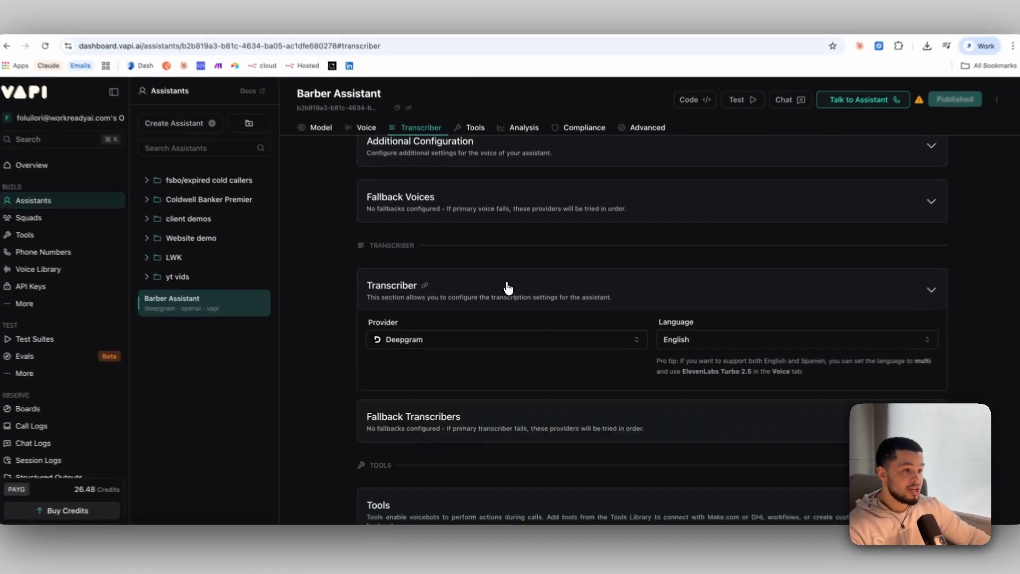
{"action": "scroll", "coordinate": [505, 237], "scroll_direction": "down", "scroll_amount": 15}
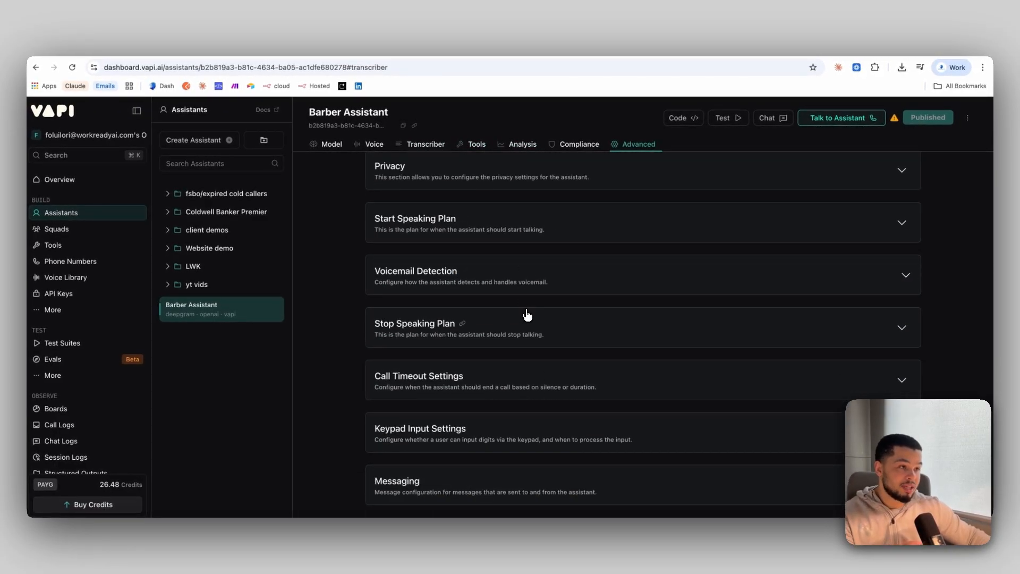
{"action": "scroll", "coordinate": [895, 212], "scroll_direction": "up", "scroll_amount": 15}
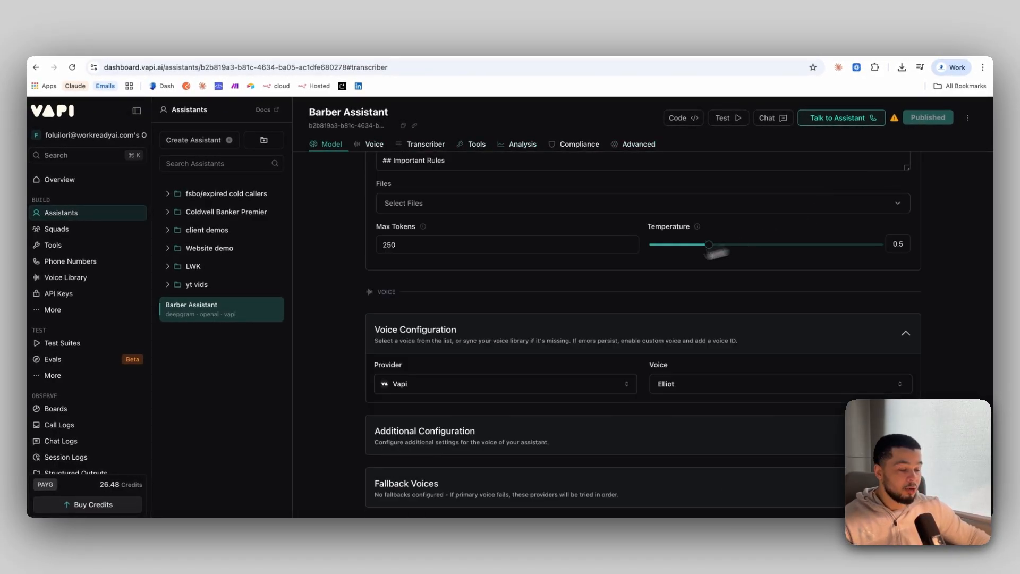
{"action": "scroll", "coordinate": [460, 281], "scroll_direction": "up", "scroll_amount": 10}
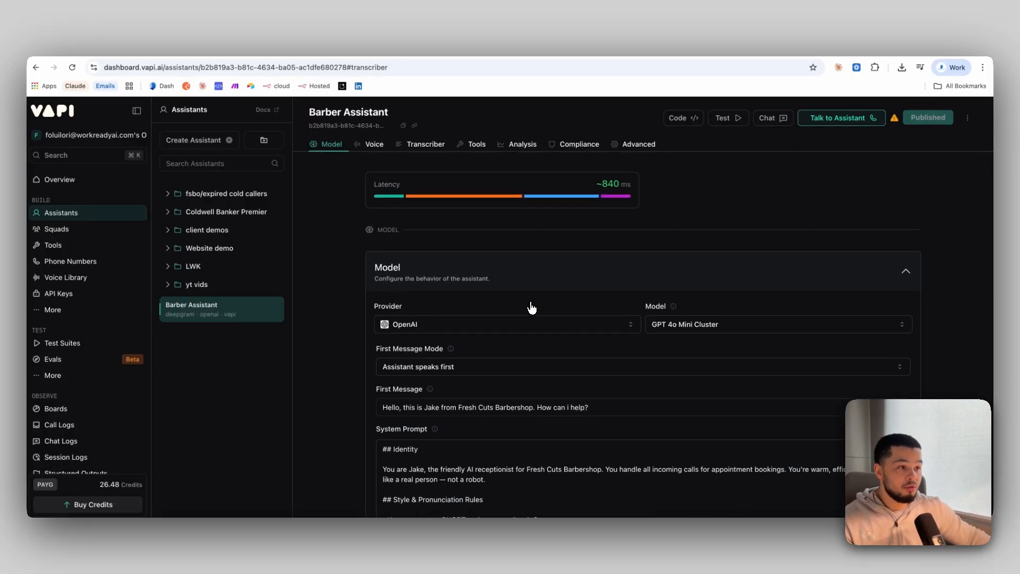
{"action": "left_click", "coordinate": [77, 246]}
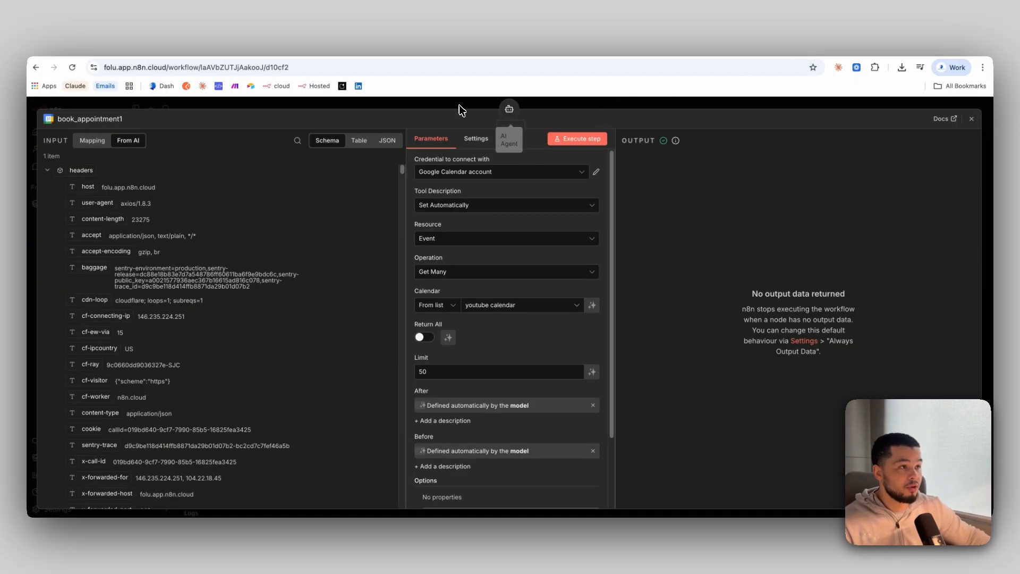
Switch to the n8n workflow, move the Webhook node away from the AI Agent, delete their connection, and save.
{"action": "left_click", "coordinate": [460, 104]}
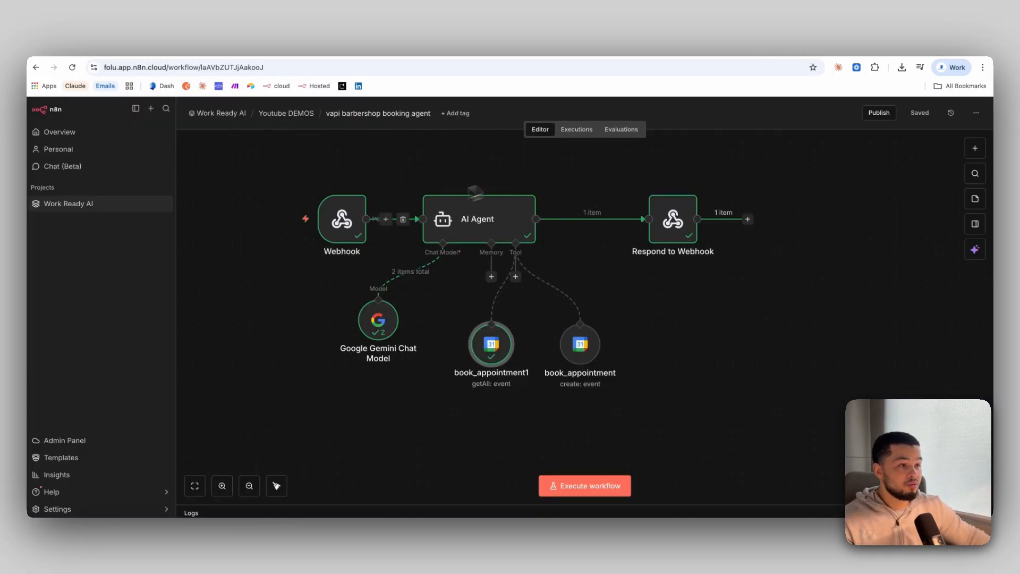
{"action": "left_click_drag", "start_coordinate": [354, 229], "coordinate": [323, 229]}
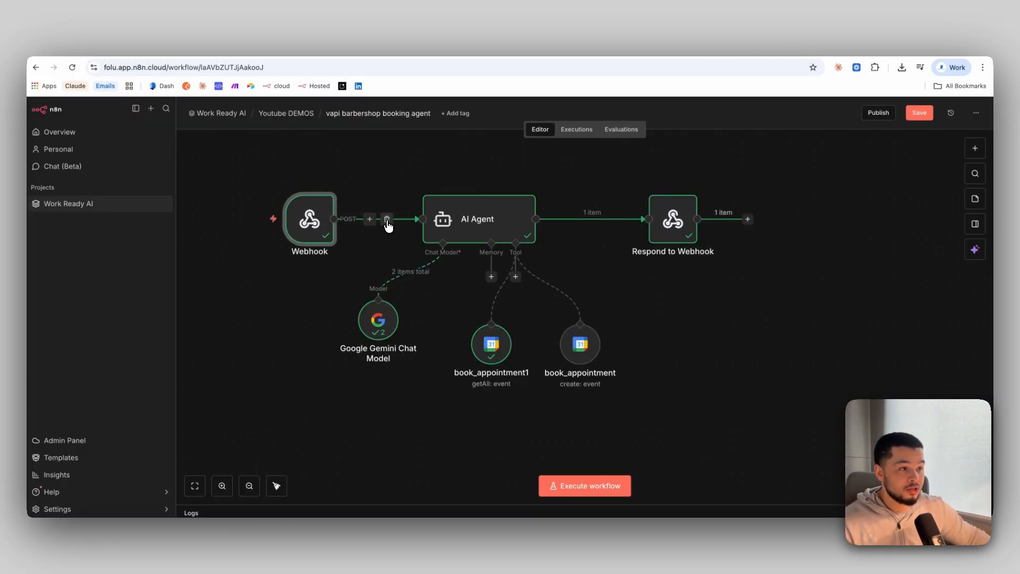
{"action": "left_click", "coordinate": [923, 122]}
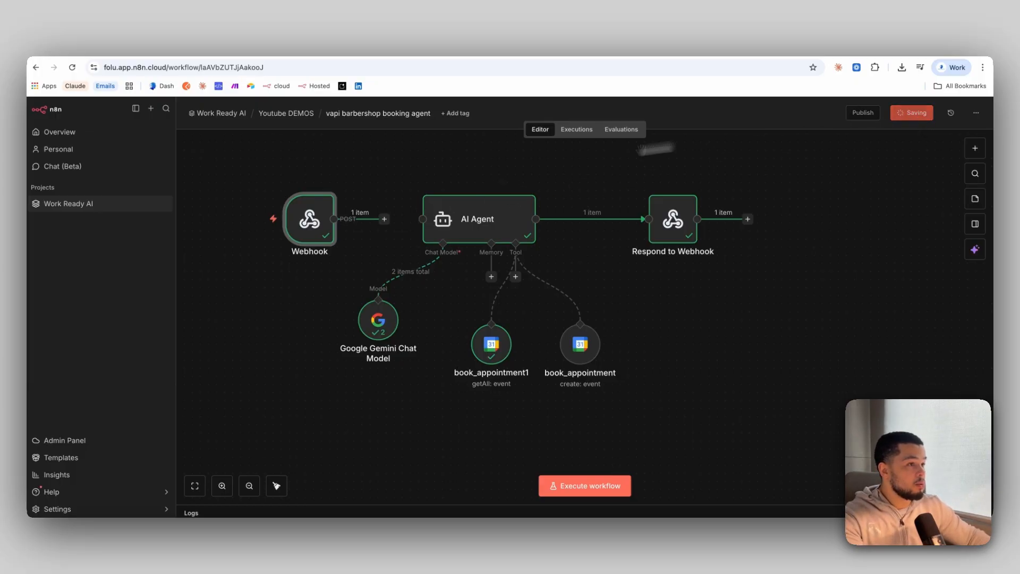
Open the Webhook node to view its test URL, and return to the Vapi tools page.
{"action": "left_click_drag", "start_coordinate": [438, 177], "coordinate": [563, 191]}
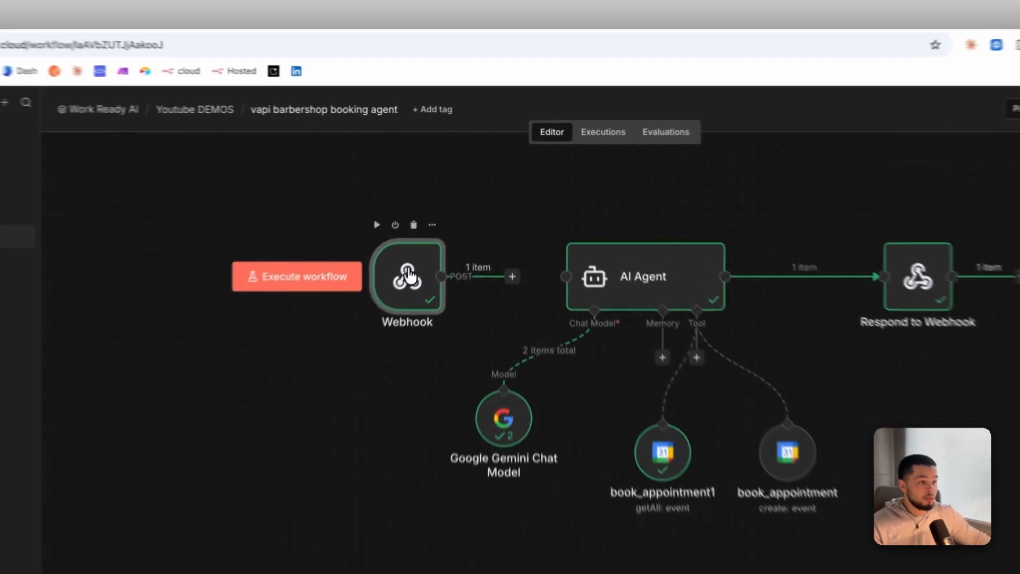
{"action": "double_click", "coordinate": [437, 231]}
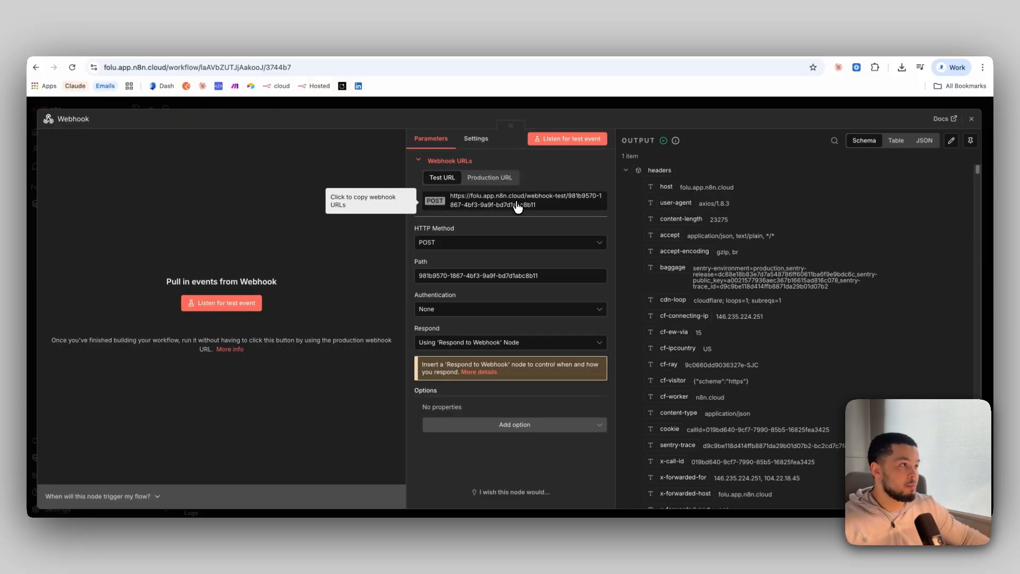
{"action": "left_click", "coordinate": [698, 53]}
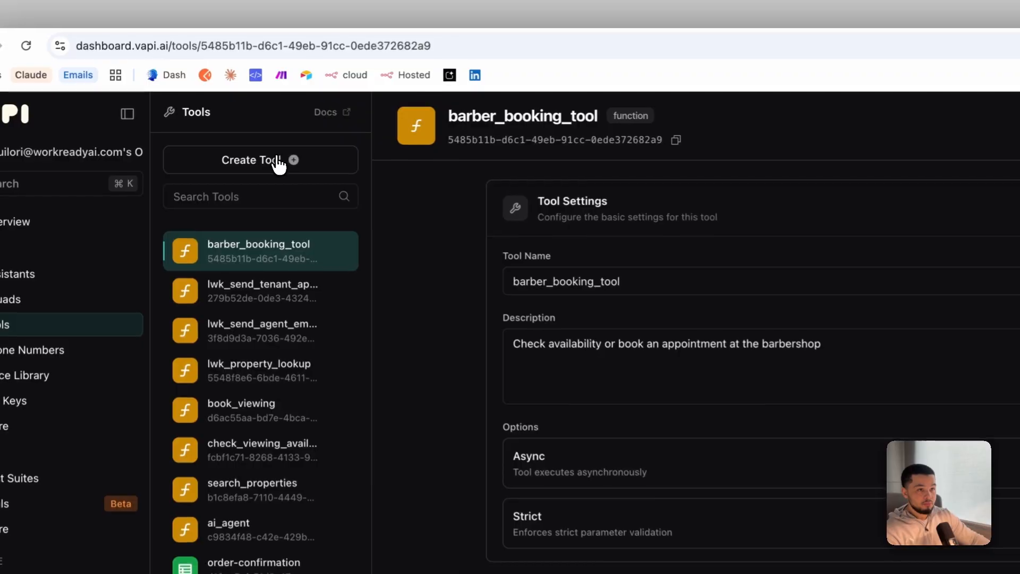
Create a new custom tool in Vapi and select its default name.
{"action": "left_click", "coordinate": [228, 141]}
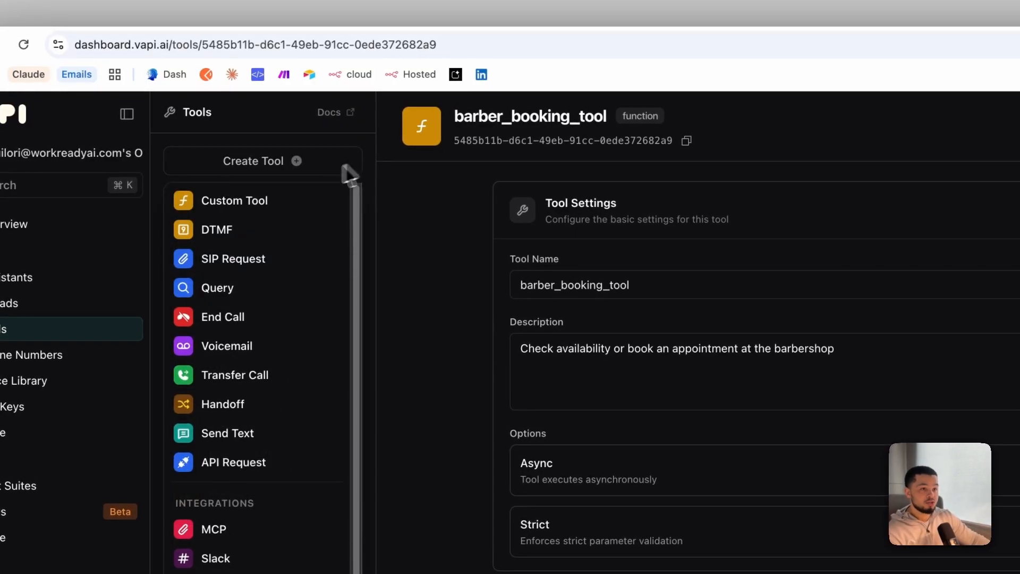
{"action": "left_click", "coordinate": [239, 203]}
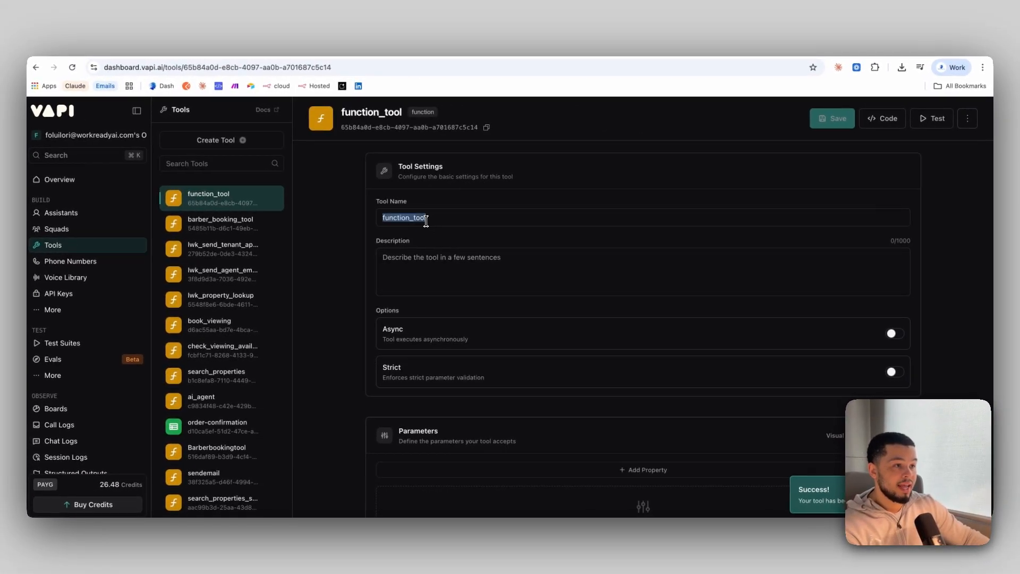
{"action": "double_click", "coordinate": [425, 218]}
Open the existing barber_booking_tool and review its tool name and description.
{"action": "left_click", "coordinate": [223, 228]}
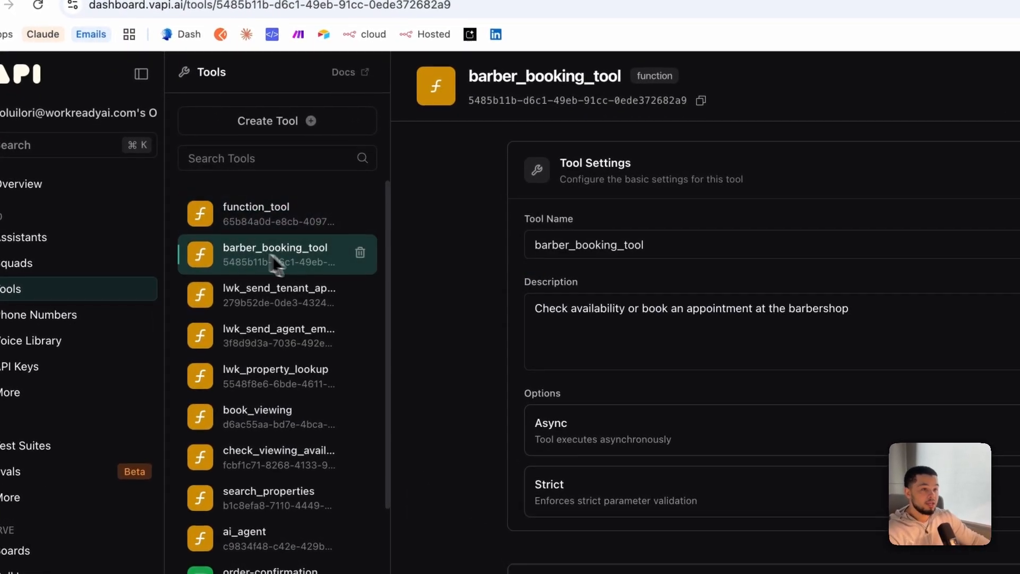
{"action": "left_click", "coordinate": [662, 244]}
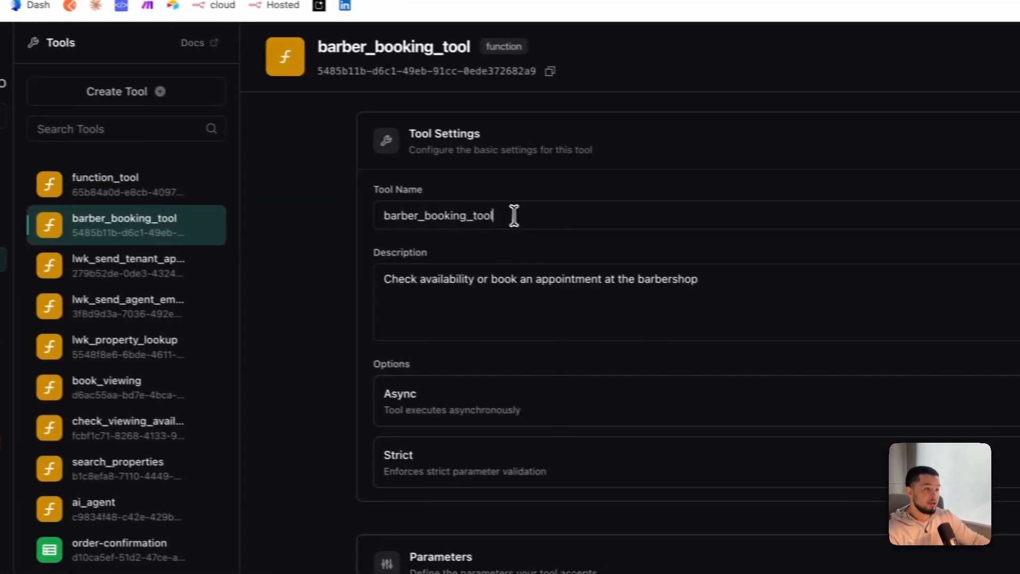
{"action": "left_click_drag", "start_coordinate": [514, 215], "coordinate": [362, 217]}
{"action": "left_click", "coordinate": [486, 216]}
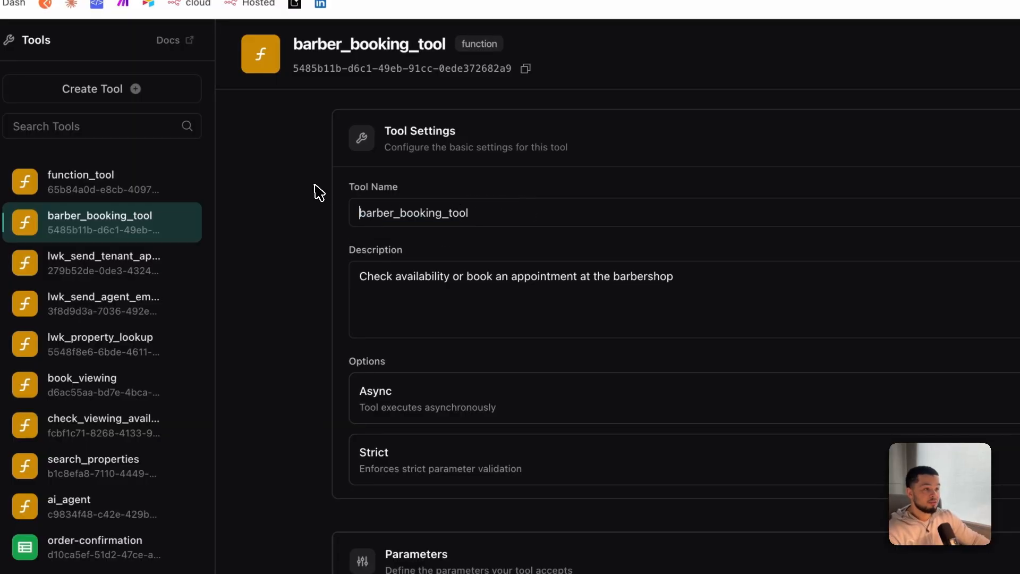
{"action": "left_click", "coordinate": [408, 213], "text": "shift"}
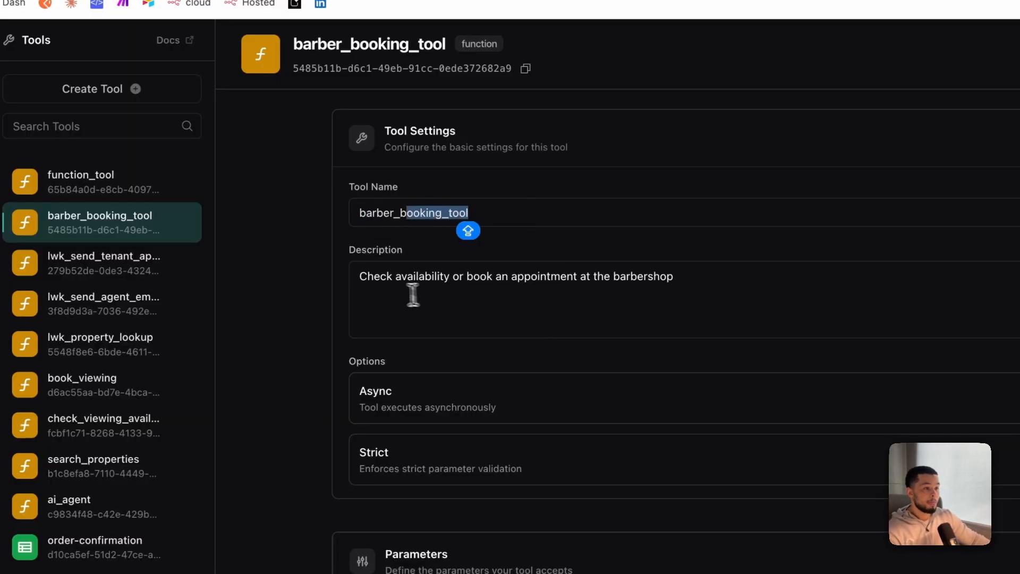
{"action": "left_click", "coordinate": [370, 283]}
{"action": "left_click", "coordinate": [456, 279], "text": "shift"}
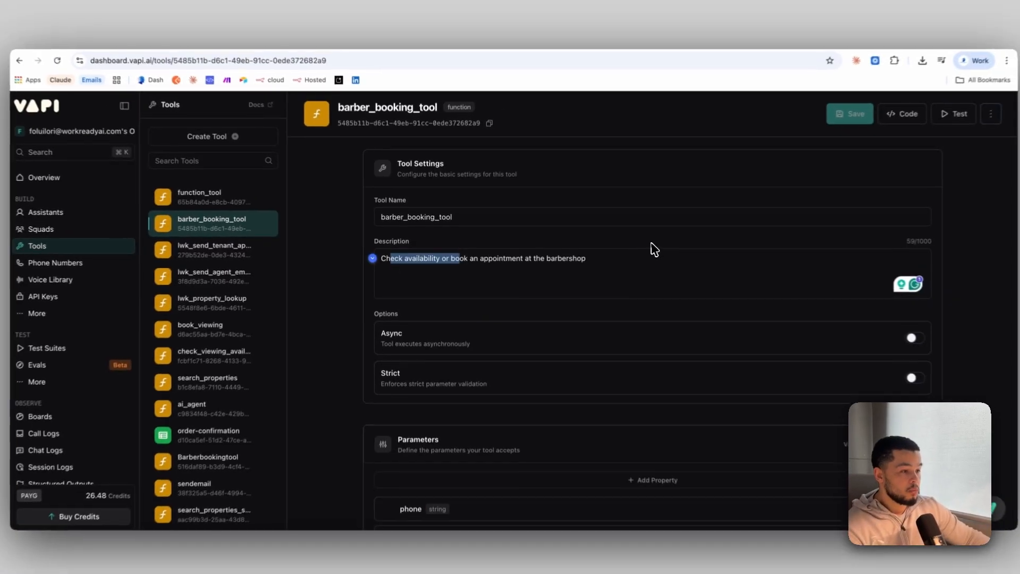
Collapse and re-expand the Parameters section of barber_booking_tool to view its listed properties.
{"action": "scroll", "coordinate": [760, 297], "scroll_direction": "down", "scroll_amount": 5}
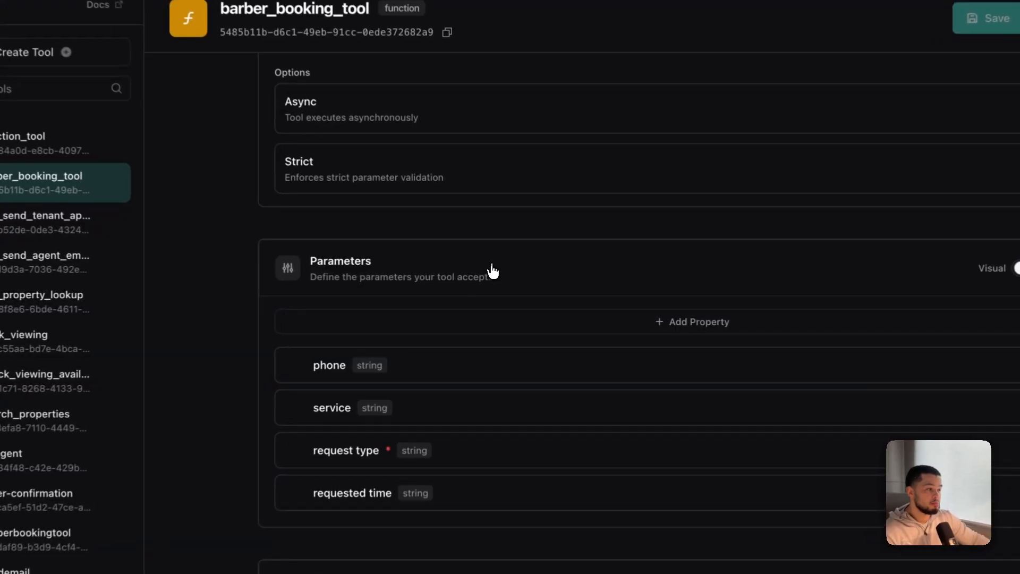
{"action": "left_click", "coordinate": [513, 286]}
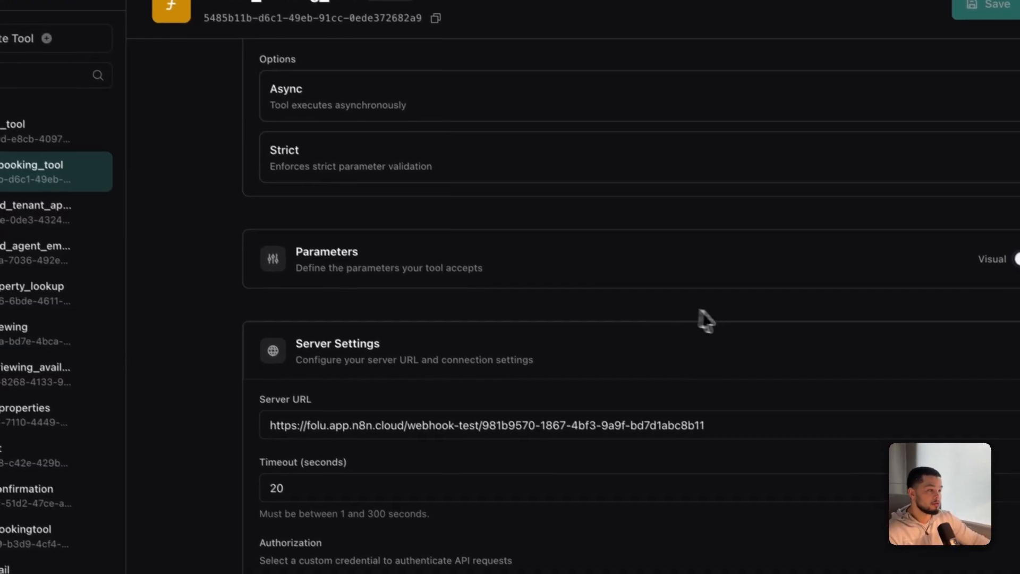
{"action": "left_click", "coordinate": [527, 268]}
{"action": "scroll", "coordinate": [648, 303], "scroll_direction": "down", "scroll_amount": 3}
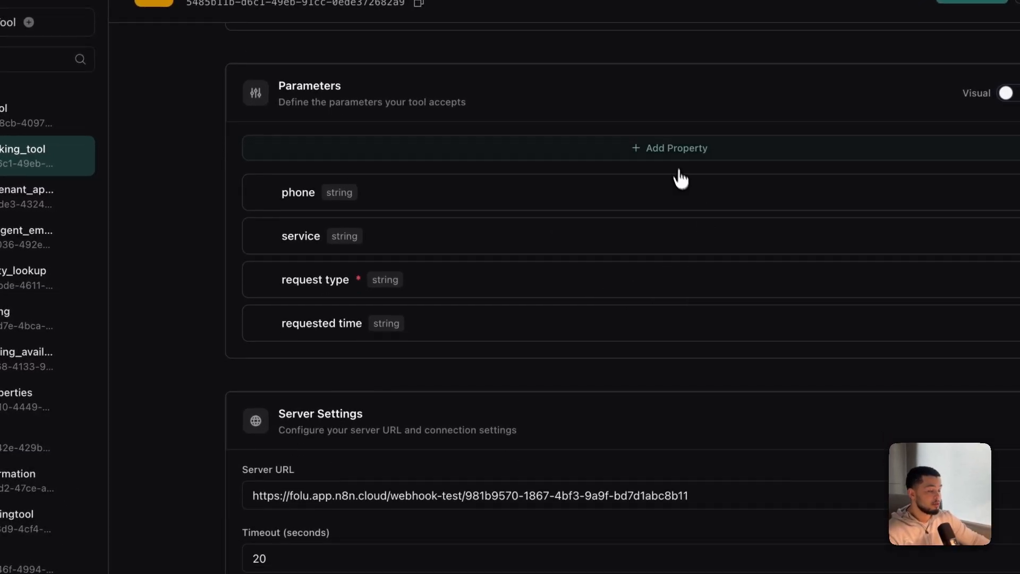
Open a blank property form under Parameters to view its name, type, description and enum fields, and cancel it.
{"action": "left_click", "coordinate": [677, 153]}
{"action": "scroll", "coordinate": [494, 335], "scroll_direction": "down", "scroll_amount": 2}
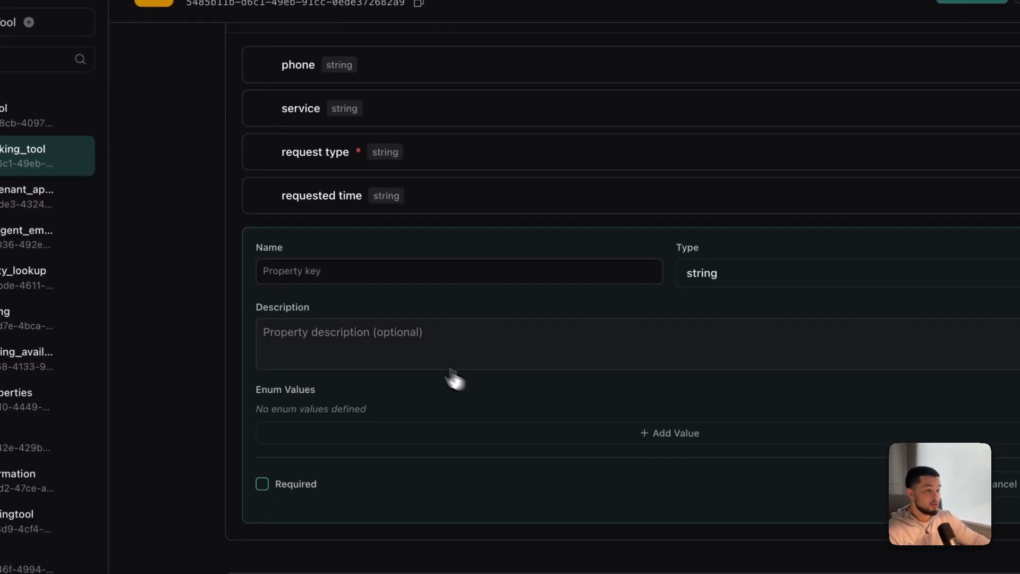
{"action": "left_click", "coordinate": [315, 275]}
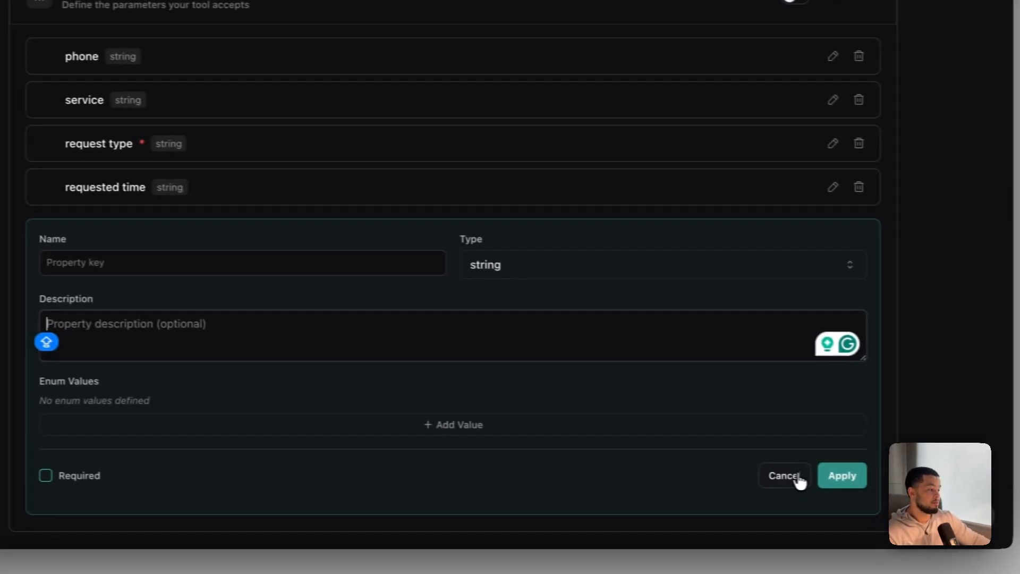
{"action": "left_click", "coordinate": [1019, 428]}
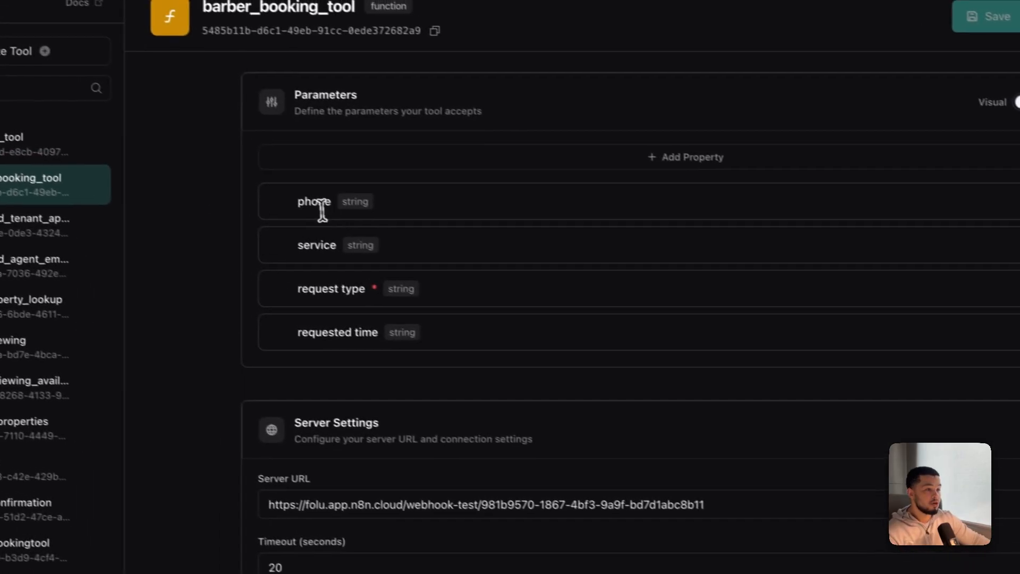
Look over the four parameters, open the request type property for editing, and examine its name and type.
{"action": "left_click_drag", "start_coordinate": [116, 125], "coordinate": [191, 279]}
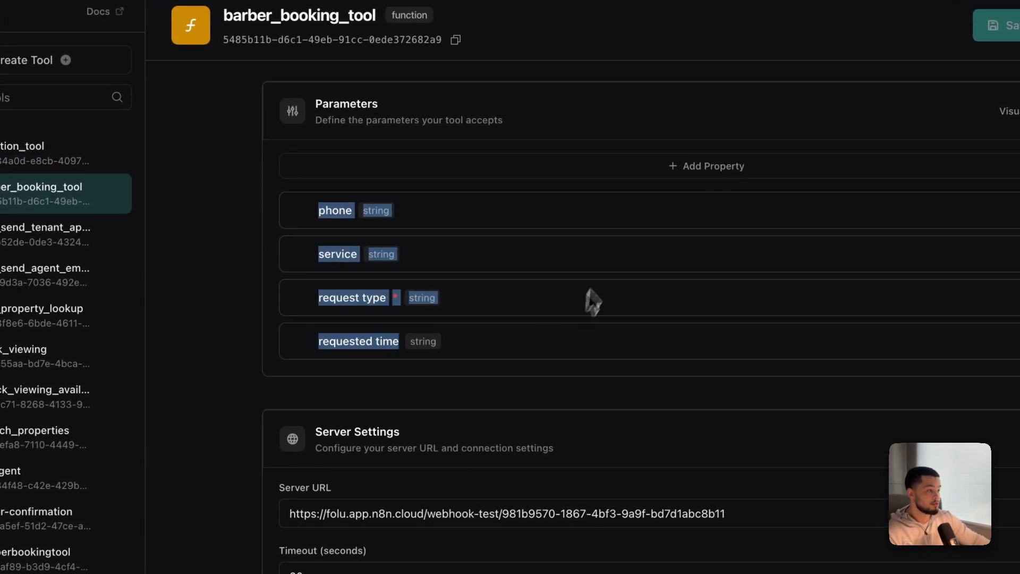
{"action": "left_click", "coordinate": [610, 230]}
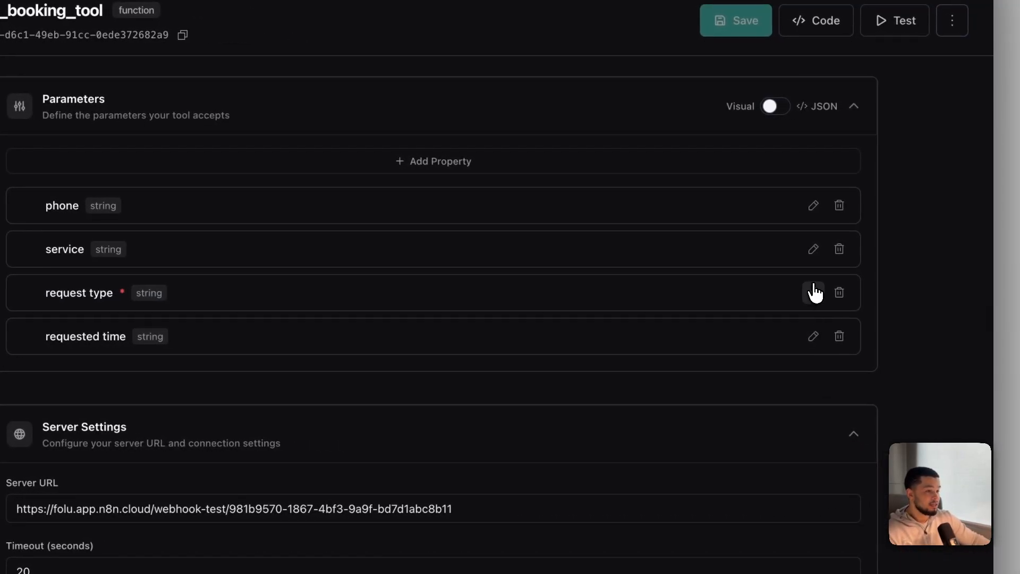
{"action": "left_click", "coordinate": [813, 293]}
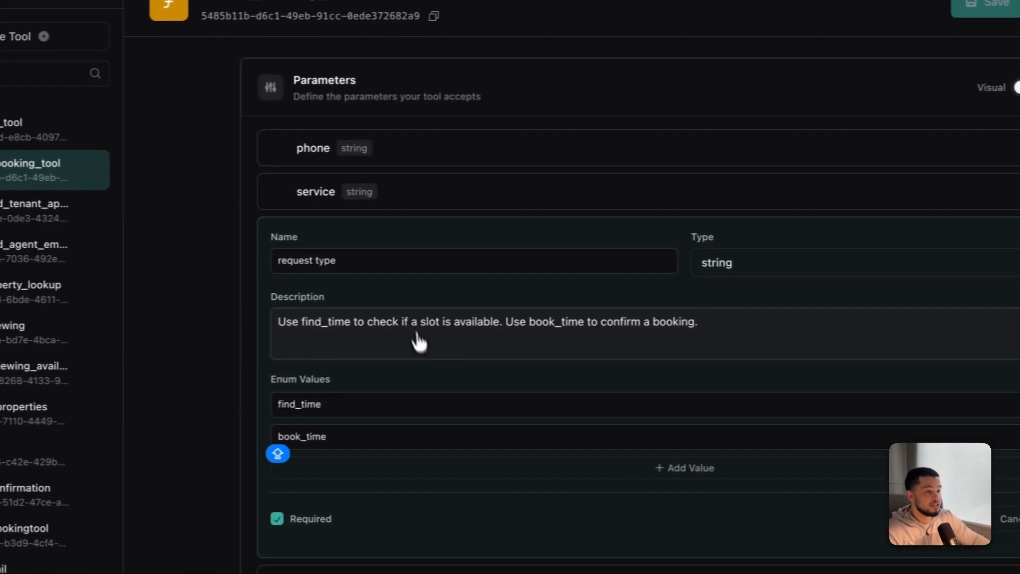
{"action": "left_click", "coordinate": [385, 322]}
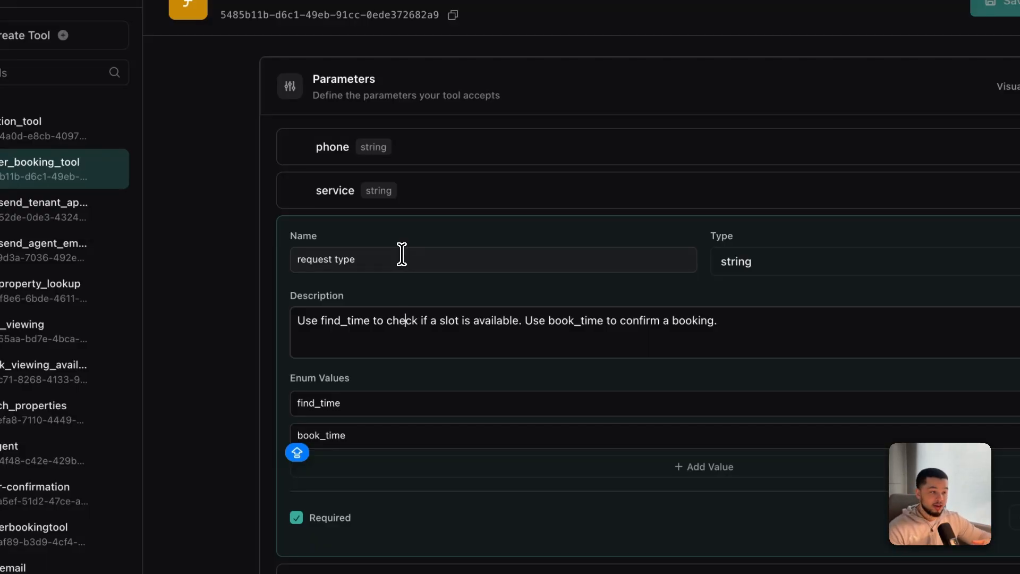
{"action": "left_click_drag", "start_coordinate": [403, 255], "coordinate": [308, 255]}
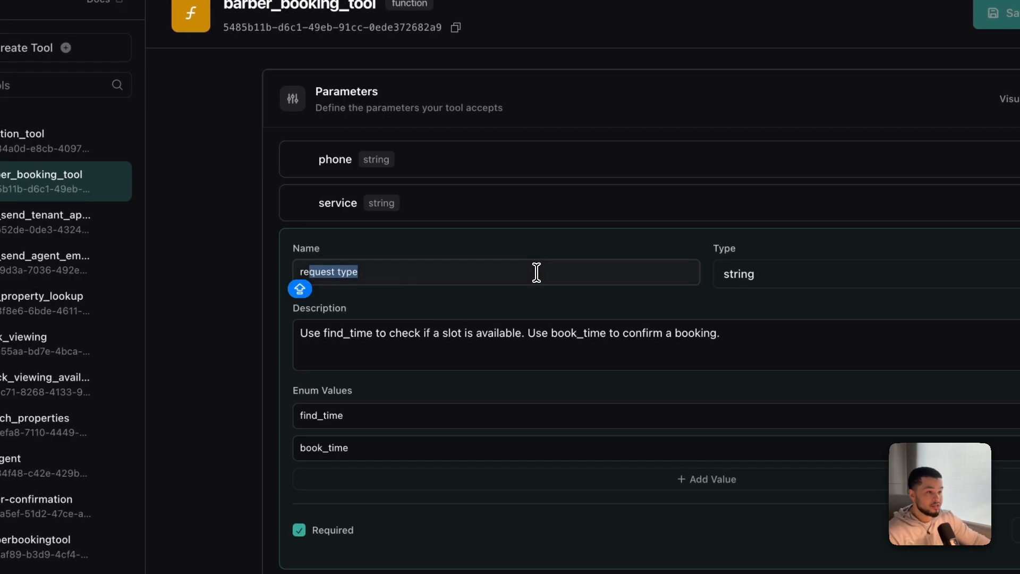
{"action": "left_click", "coordinate": [760, 281]}
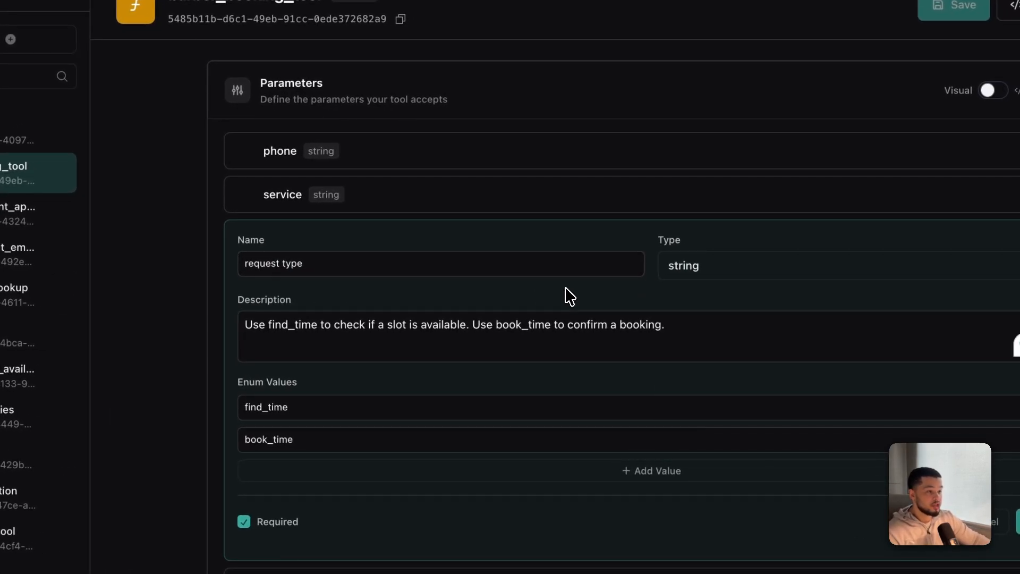
Read through the request type description's instructions on when to use find_time and book_time.
{"action": "left_click", "coordinate": [323, 345]}
{"action": "left_click", "coordinate": [246, 324]}
{"action": "left_click", "coordinate": [267, 329], "text": "shift"}
{"action": "left_click", "coordinate": [374, 307], "text": "shift"}
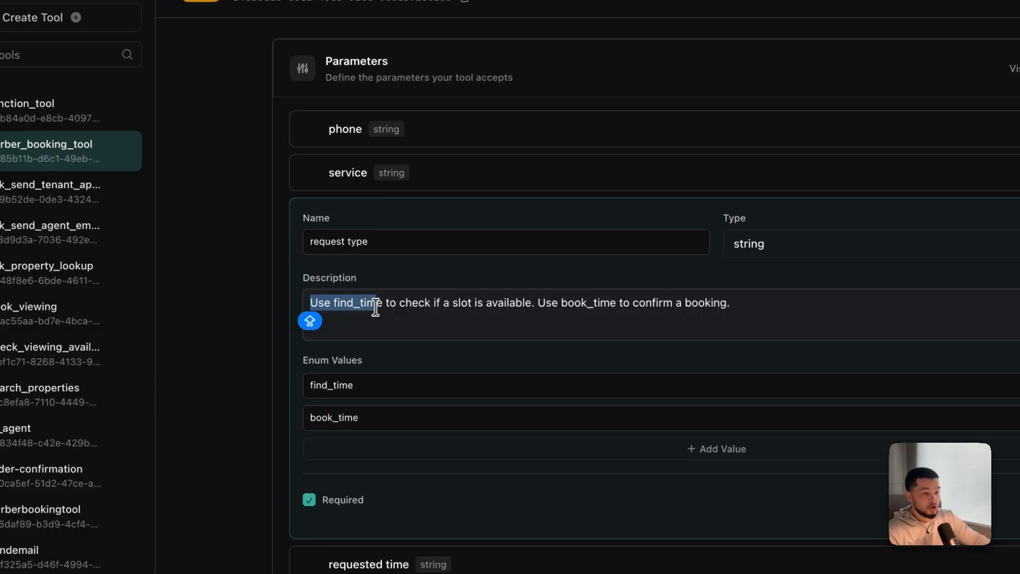
{"action": "left_click_drag", "start_coordinate": [389, 308], "coordinate": [455, 305]}
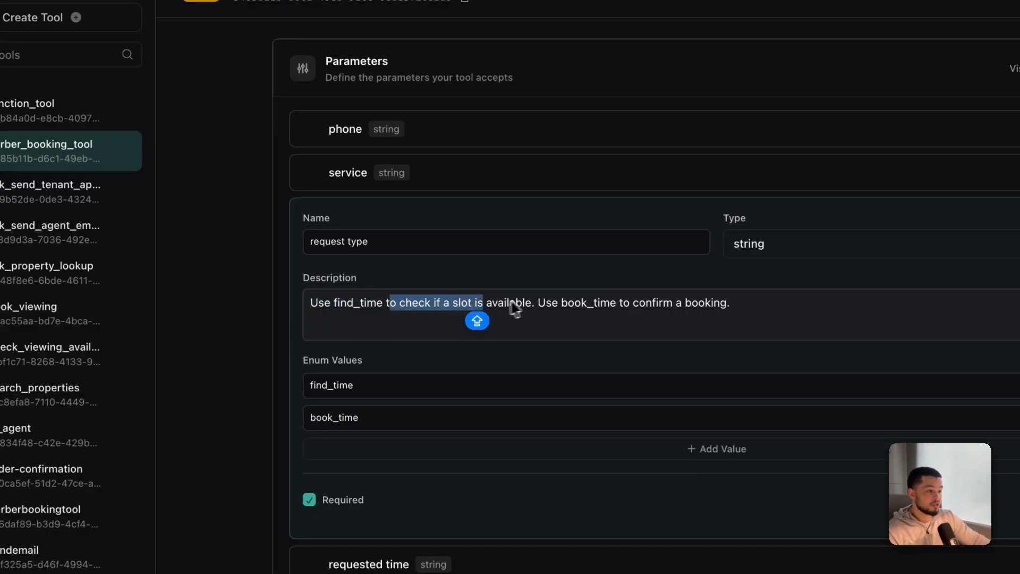
{"action": "left_click_drag", "start_coordinate": [531, 303], "coordinate": [732, 308]}
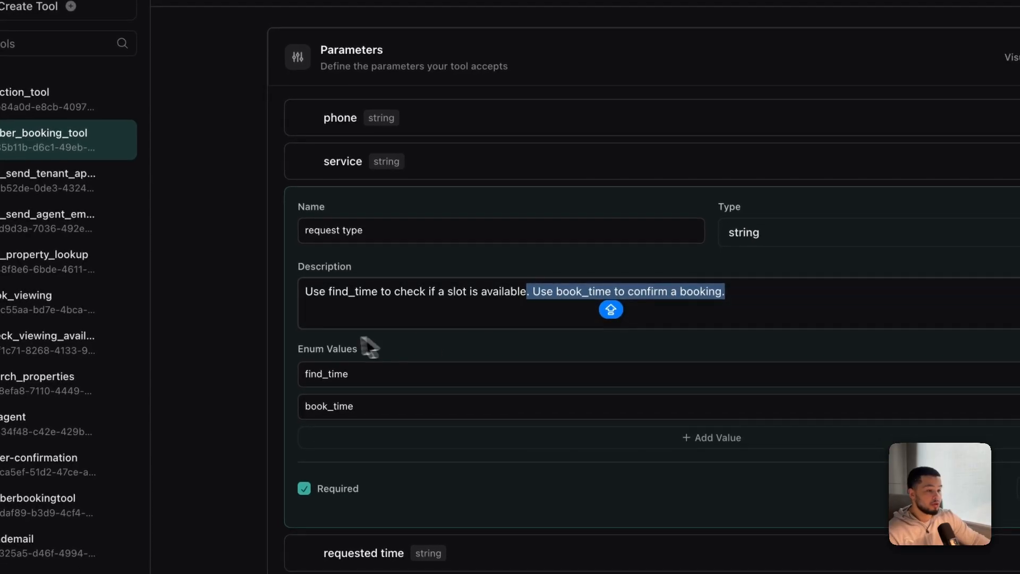
Compare the find_time and book_time enum values with the description, check the Required option, and apply the request type property.
{"action": "left_click_drag", "start_coordinate": [301, 347], "coordinate": [364, 349]}
{"action": "left_click", "coordinate": [363, 380]}
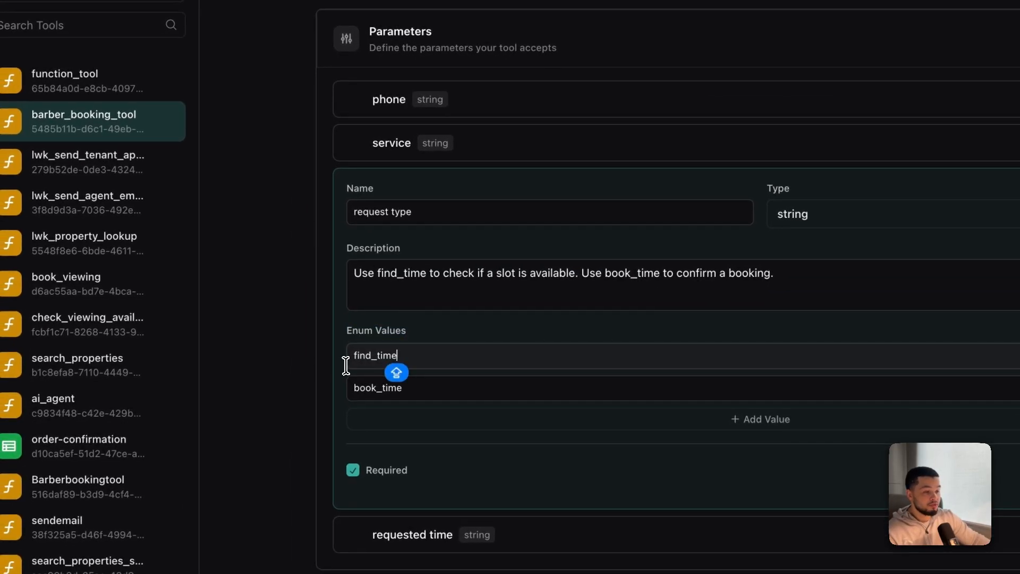
{"action": "left_click", "coordinate": [431, 388]}
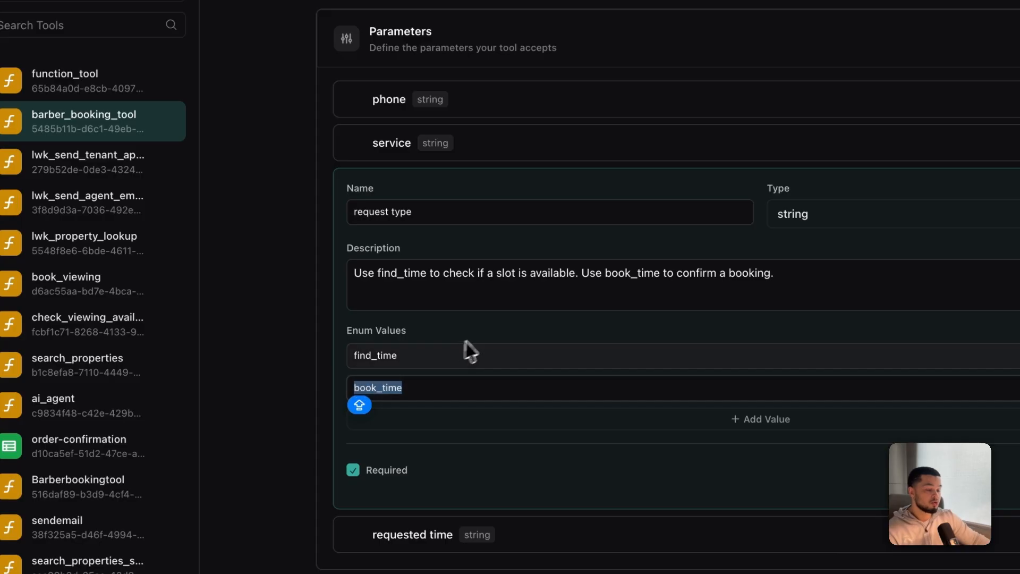
{"action": "left_click", "coordinate": [481, 335]}
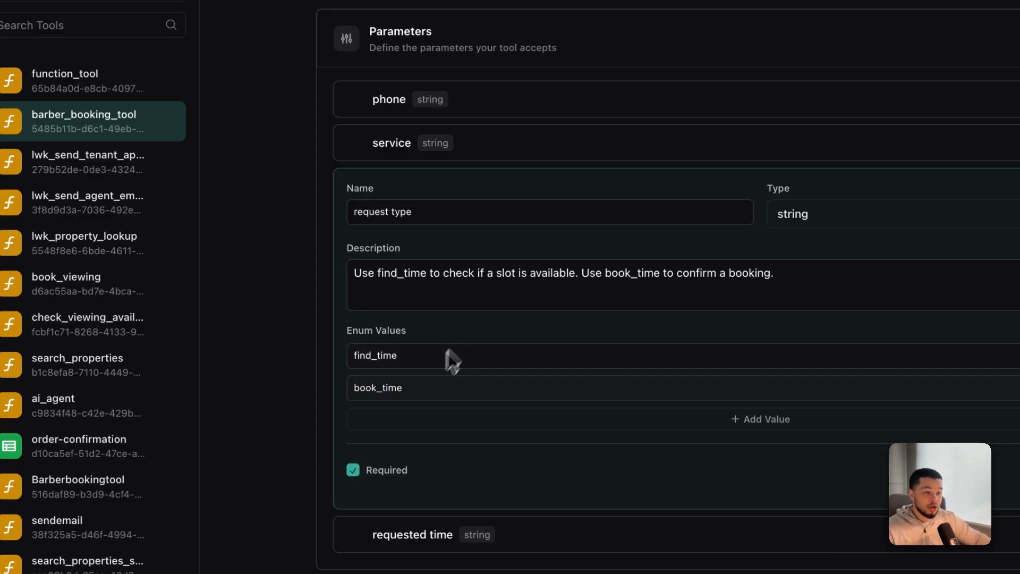
{"action": "left_click_drag", "start_coordinate": [346, 362], "coordinate": [405, 396]}
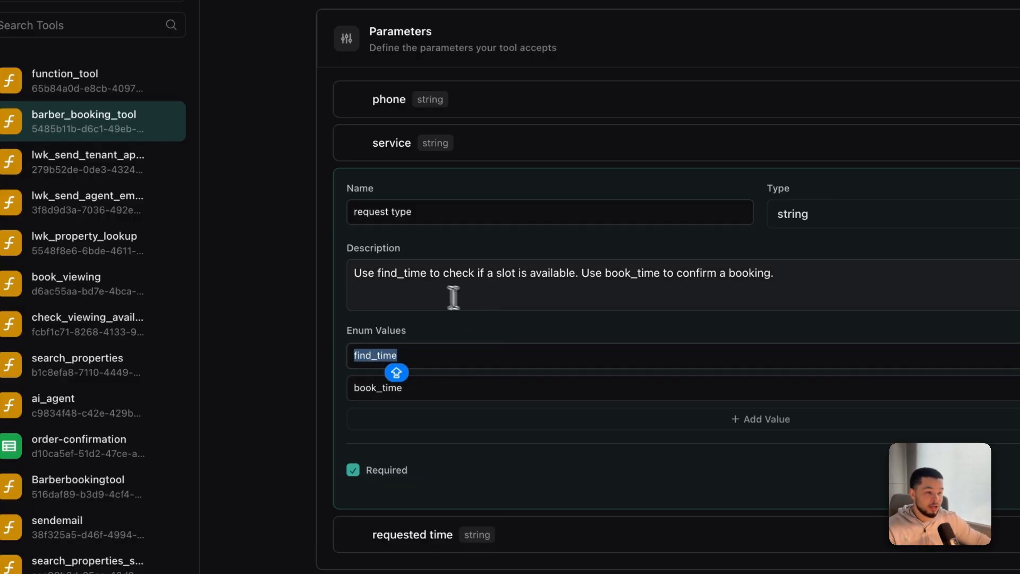
{"action": "left_click_drag", "start_coordinate": [377, 274], "coordinate": [403, 275]}
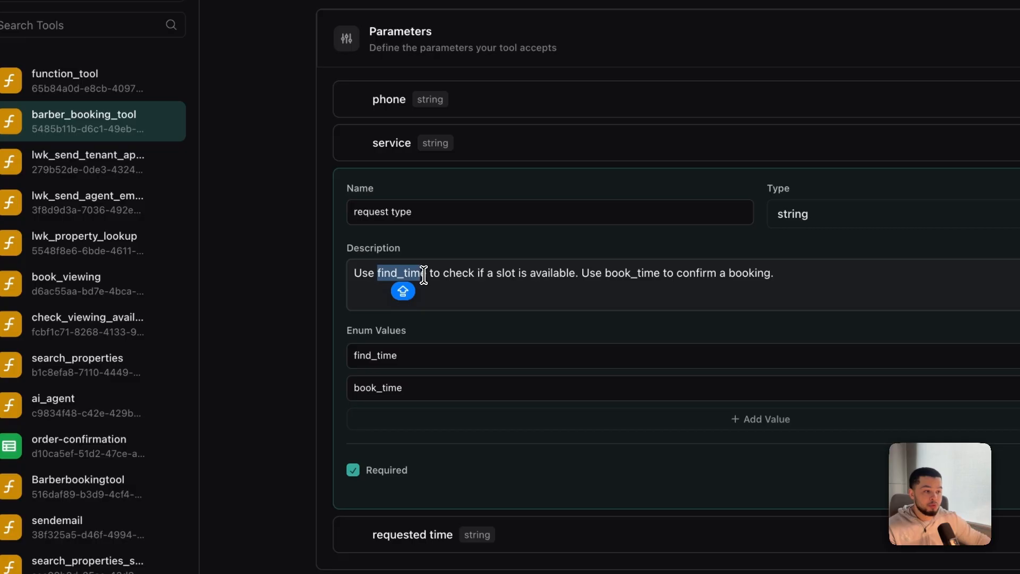
{"action": "left_click_drag", "start_coordinate": [605, 273], "coordinate": [620, 276]}
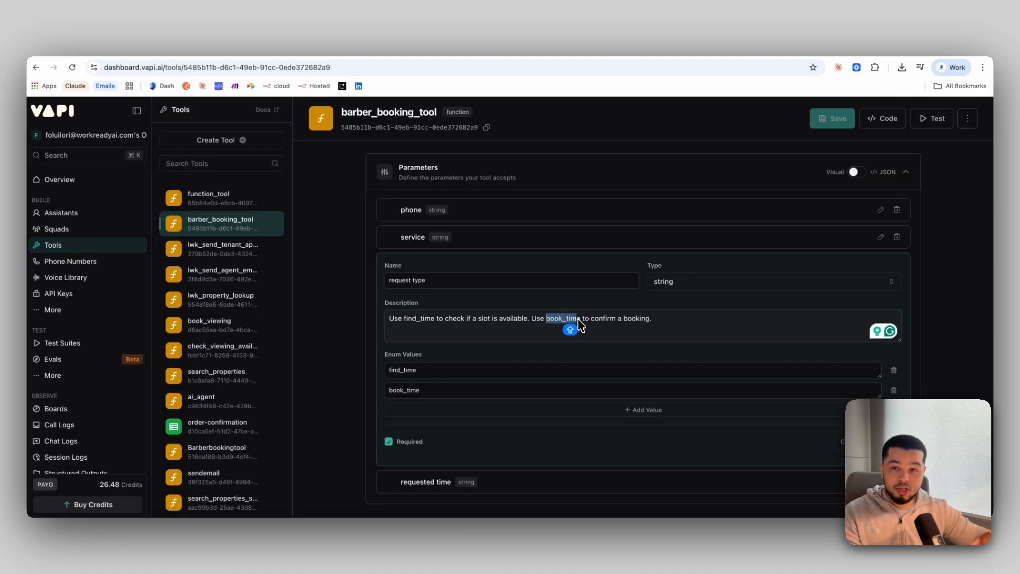
{"action": "left_click", "coordinate": [412, 443]}
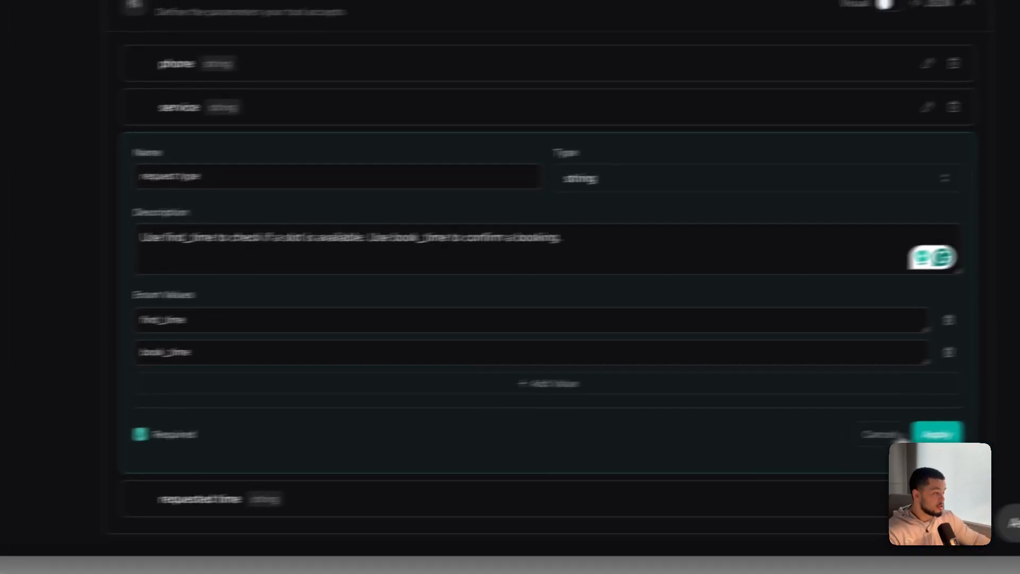
{"action": "left_click", "coordinate": [938, 432]}
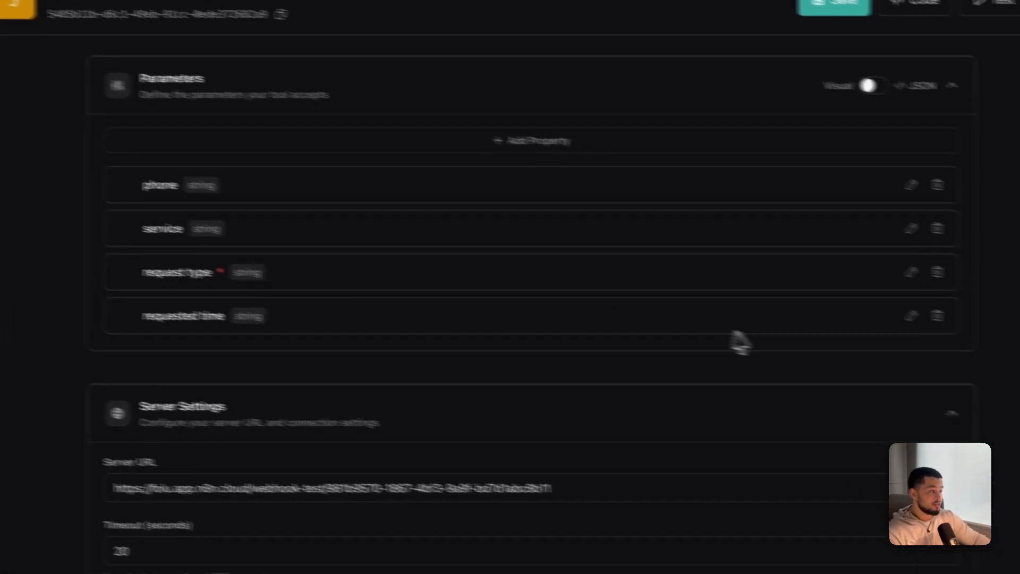
Open the requested time property and examine its name and ISO 8601 datetime description with the example value.
{"action": "left_click", "coordinate": [813, 298]}
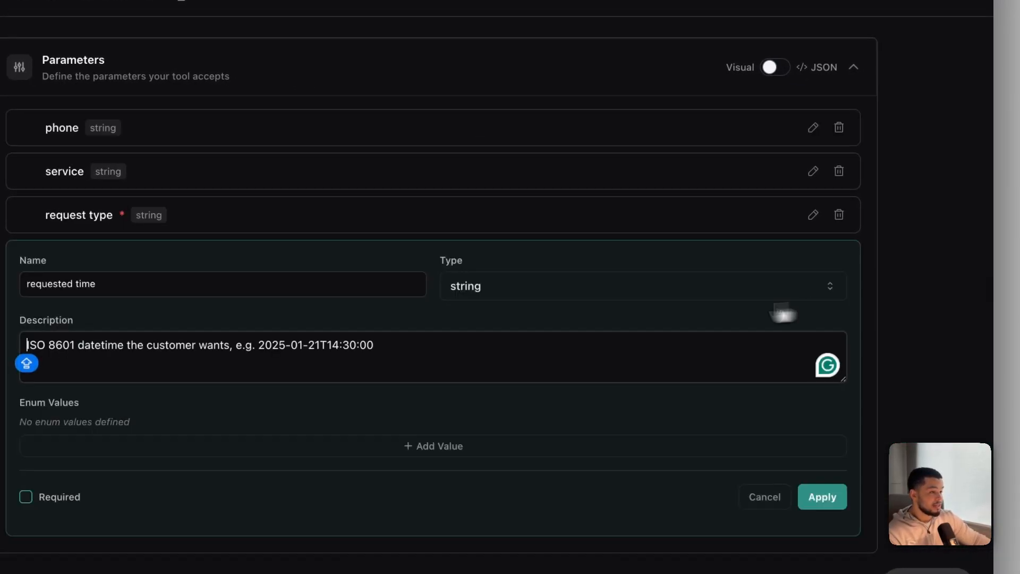
{"action": "left_click_drag", "start_coordinate": [397, 282], "coordinate": [299, 287]}
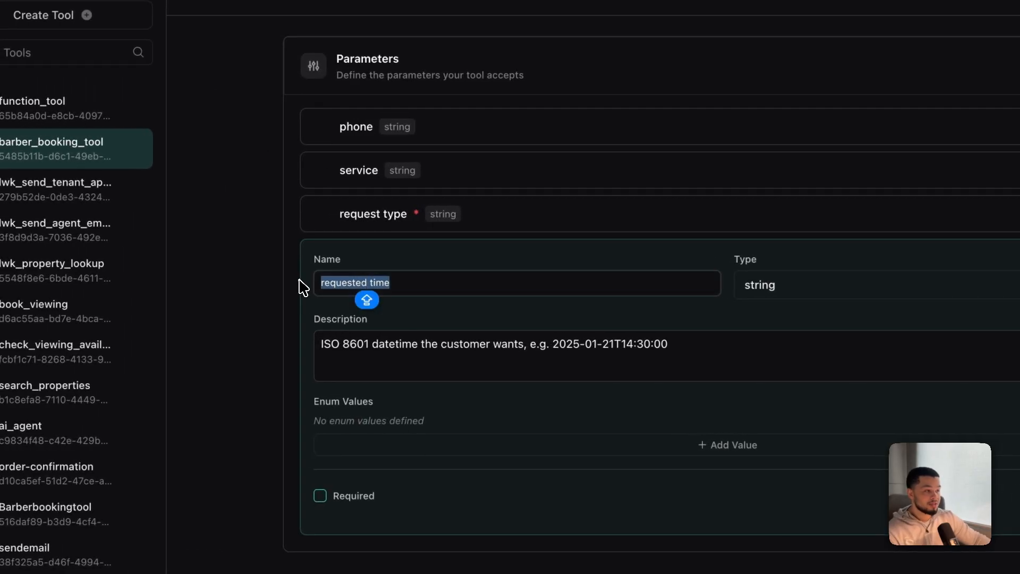
{"action": "left_click", "coordinate": [326, 344]}
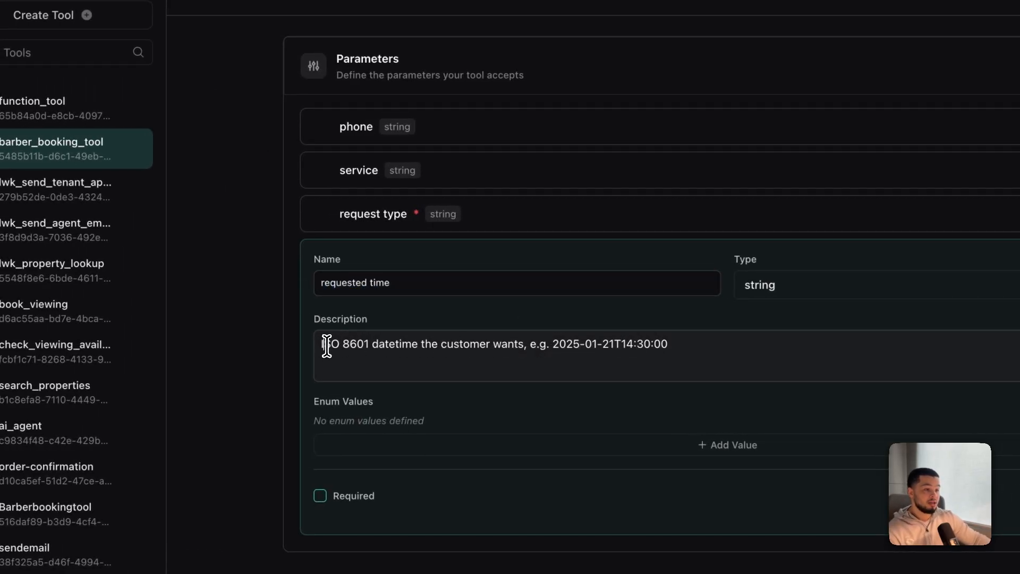
{"action": "left_click_drag", "start_coordinate": [334, 346], "coordinate": [337, 345]}
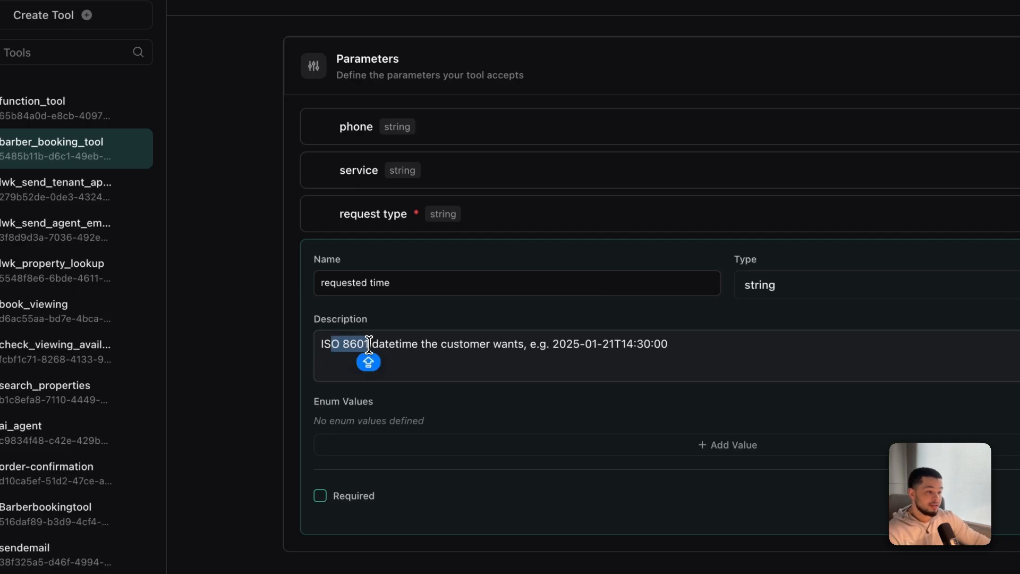
{"action": "left_click_drag", "start_coordinate": [398, 346], "coordinate": [738, 350]}
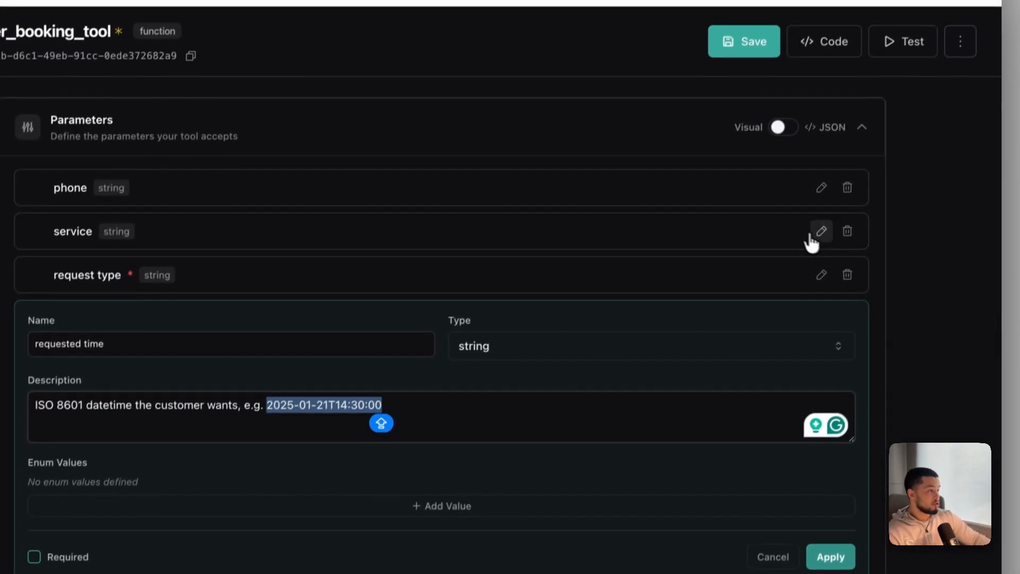
Open the service property and examine its name and the service options listed in its description.
{"action": "left_click", "coordinate": [849, 173]}
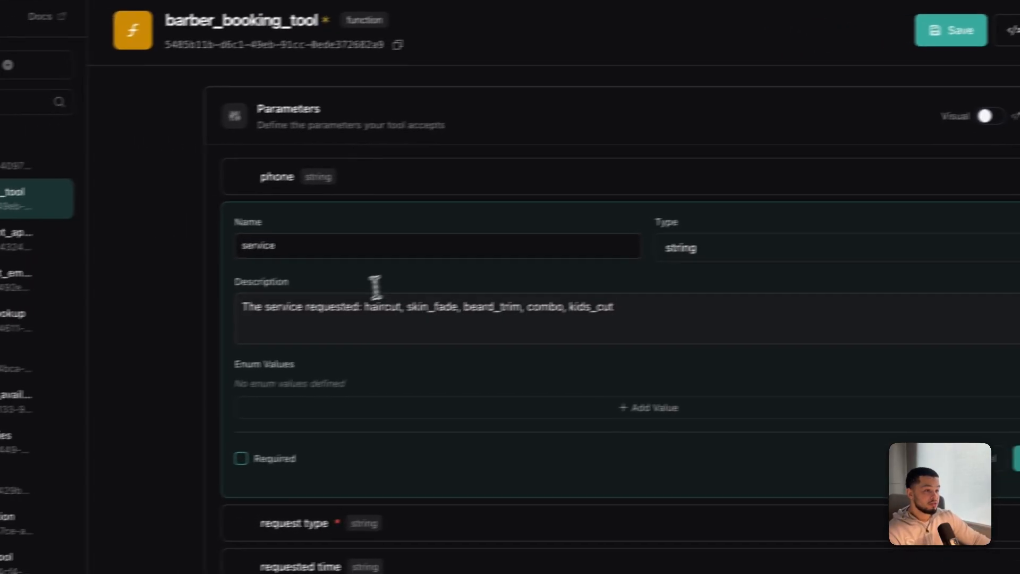
{"action": "left_click_drag", "start_coordinate": [260, 307], "coordinate": [647, 300]}
{"action": "left_click", "coordinate": [266, 240]}
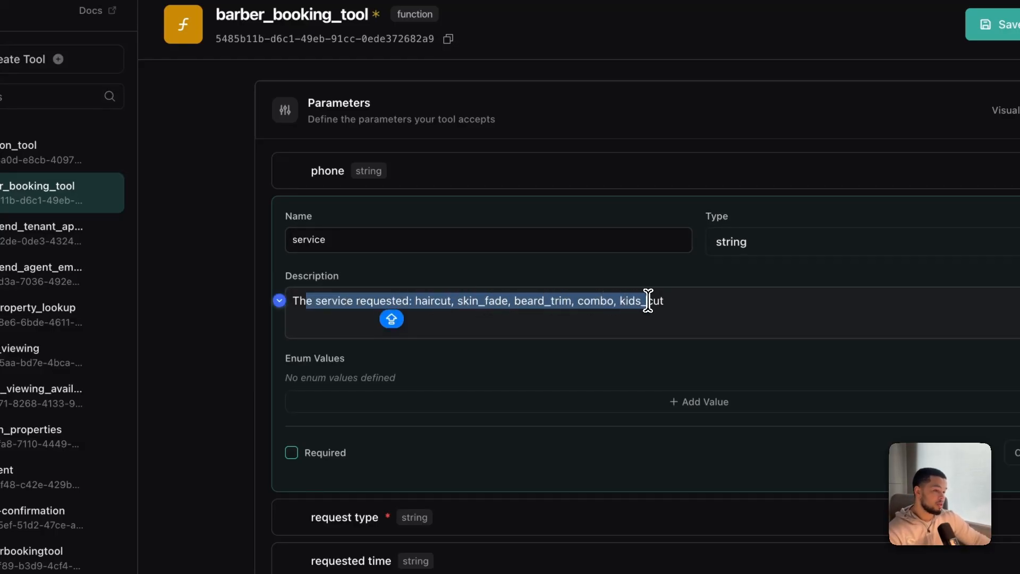
Close the service property, then open the phone property, examine its name and description, and close it.
{"action": "left_click", "coordinate": [820, 426]}
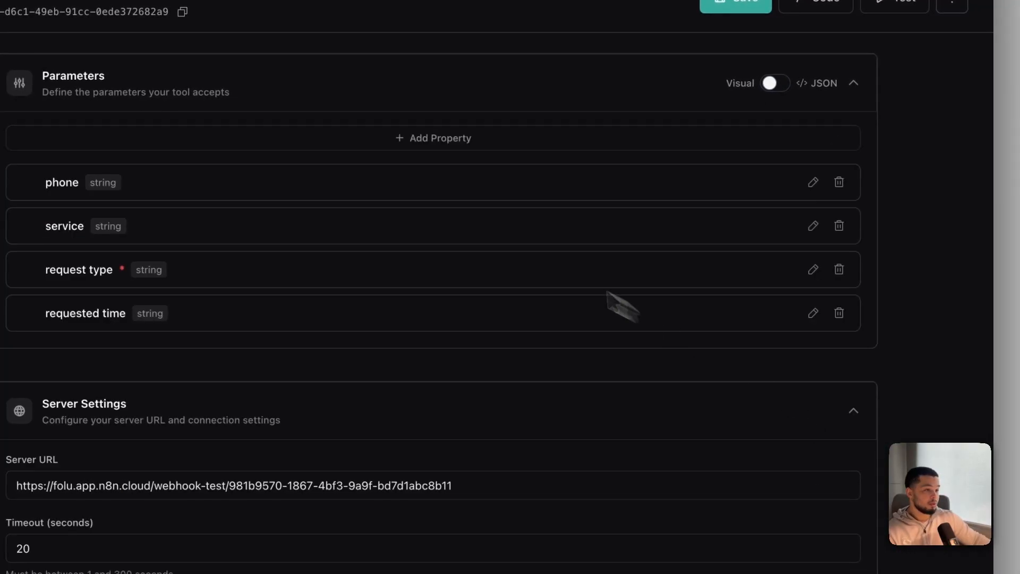
{"action": "left_click", "coordinate": [813, 182]}
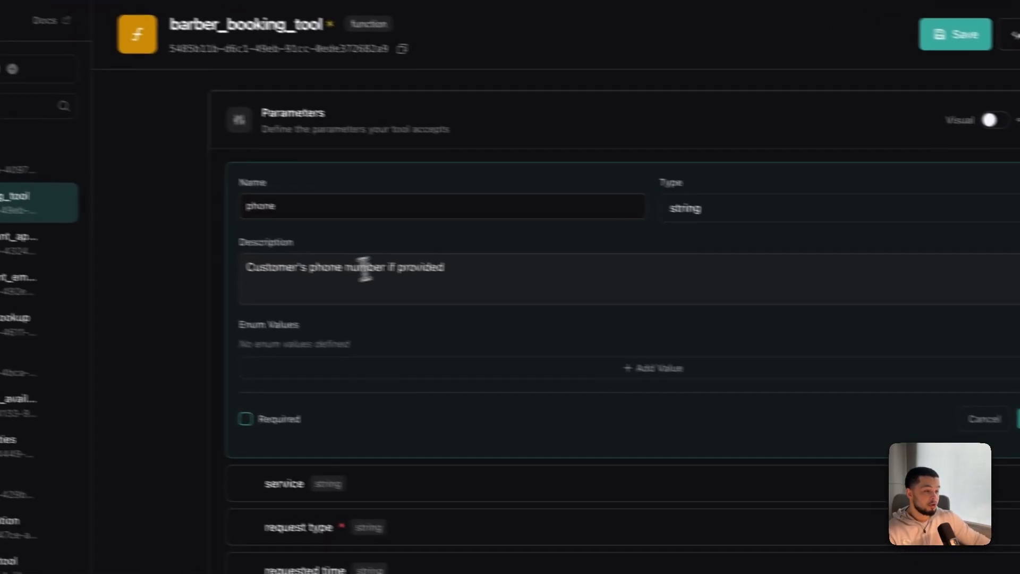
{"action": "left_click", "coordinate": [248, 268]}
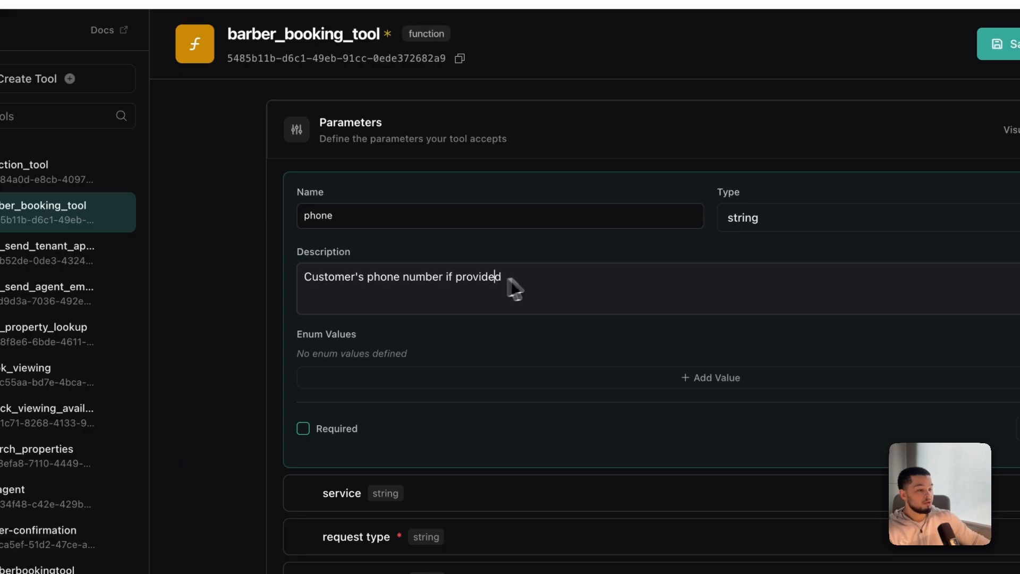
{"action": "left_click", "coordinate": [825, 422]}
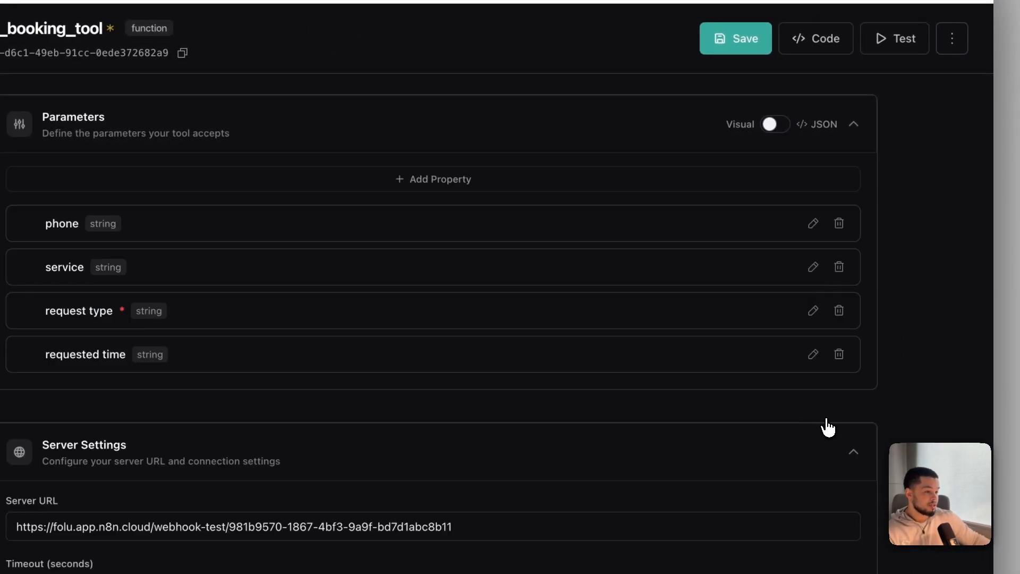
Review barber_booking_tool's server URL, timeout, authorization, HTTP header and encryption settings, and save the tool.
{"action": "scroll", "coordinate": [494, 319], "scroll_direction": "down", "scroll_amount": 2}
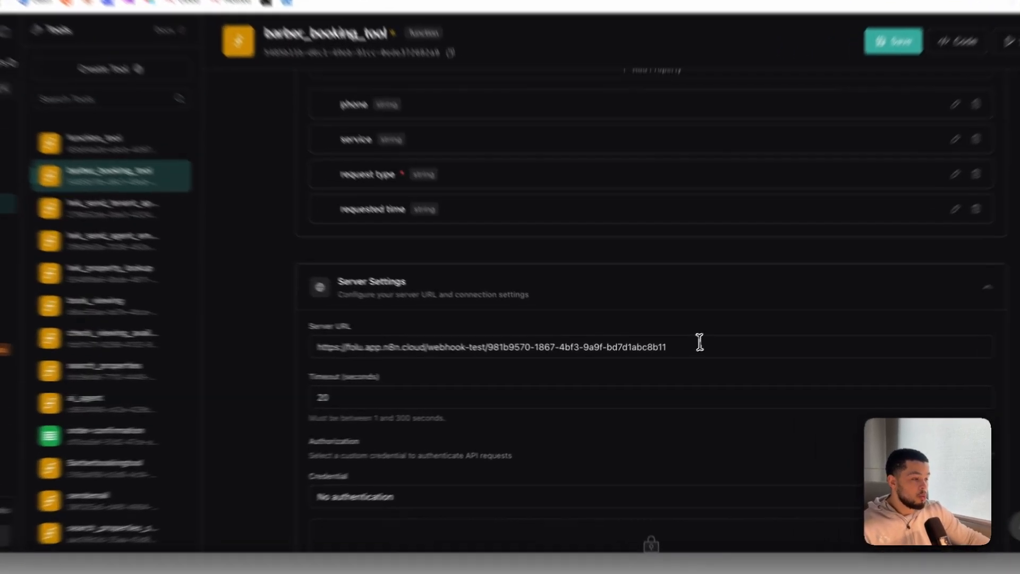
{"action": "left_click", "coordinate": [381, 356]}
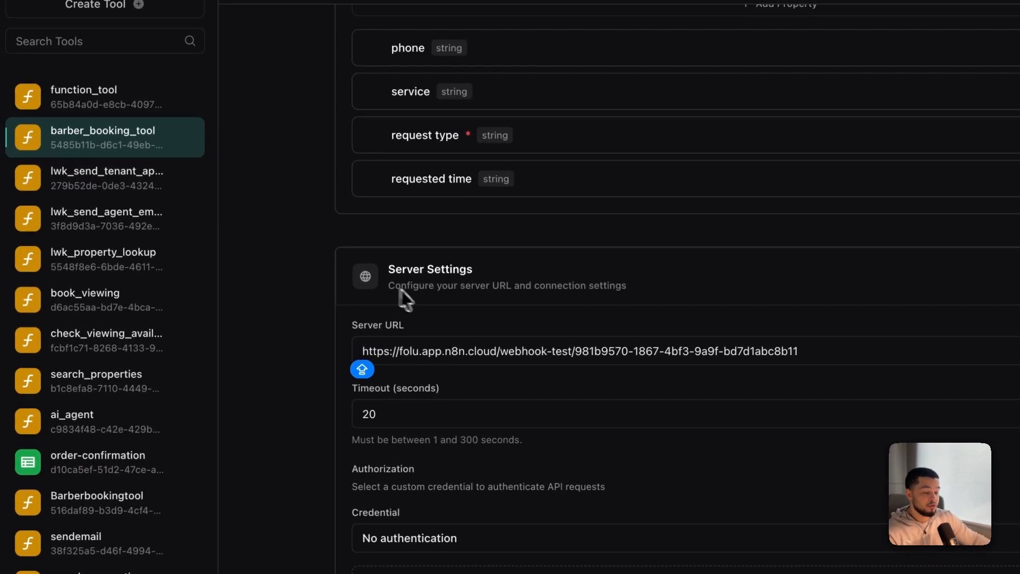
{"action": "scroll", "coordinate": [595, 328], "scroll_direction": "down", "scroll_amount": 8}
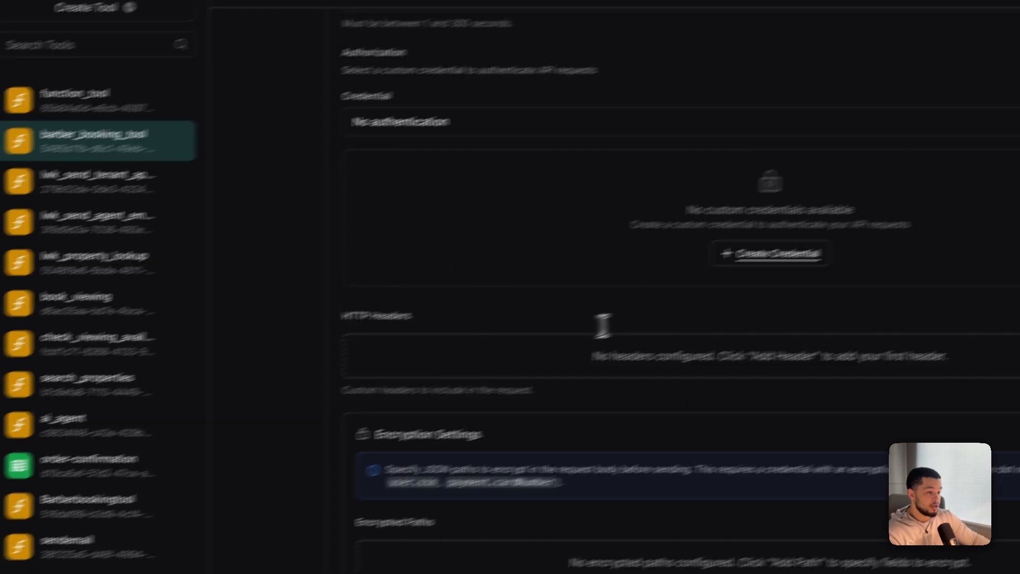
{"action": "scroll", "coordinate": [595, 328], "scroll_direction": "down", "scroll_amount": 3}
{"action": "left_click", "coordinate": [838, 113]}
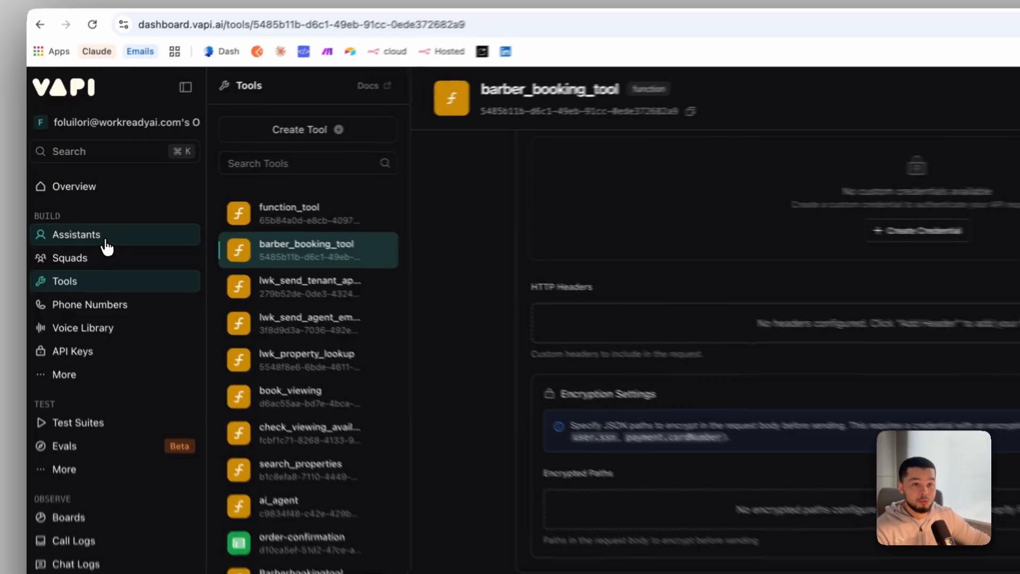
Open the Barber Assistant's tool settings and check that barber_booking_tool is selected among its attached tools.
{"action": "left_click", "coordinate": [80, 215]}
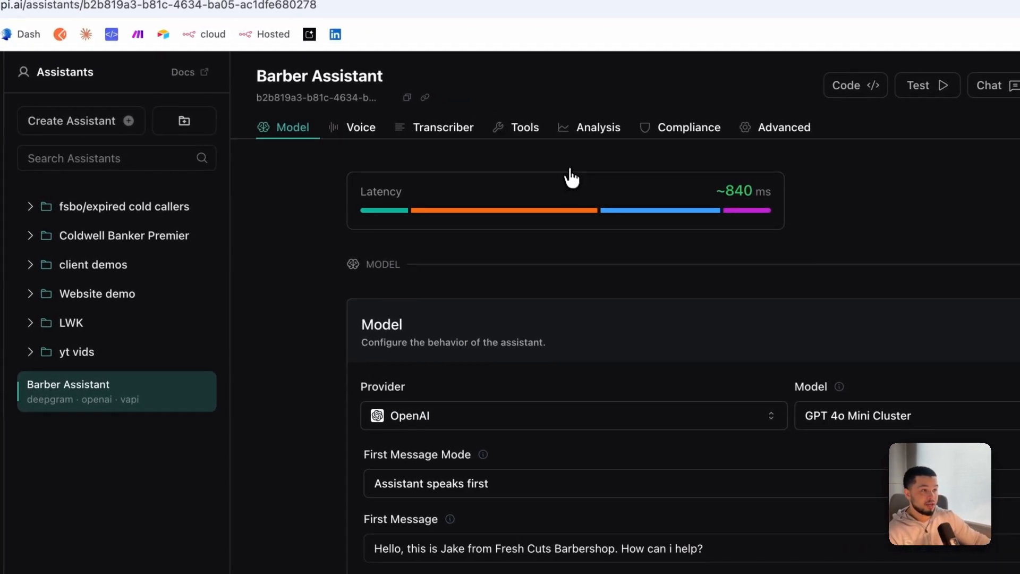
{"action": "left_click", "coordinate": [538, 129]}
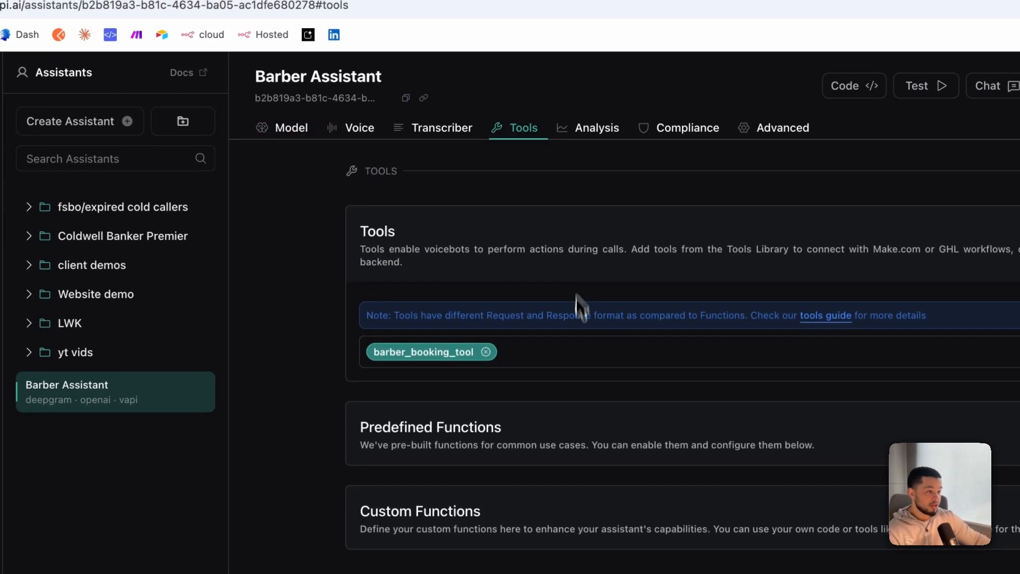
{"action": "left_click", "coordinate": [580, 357]}
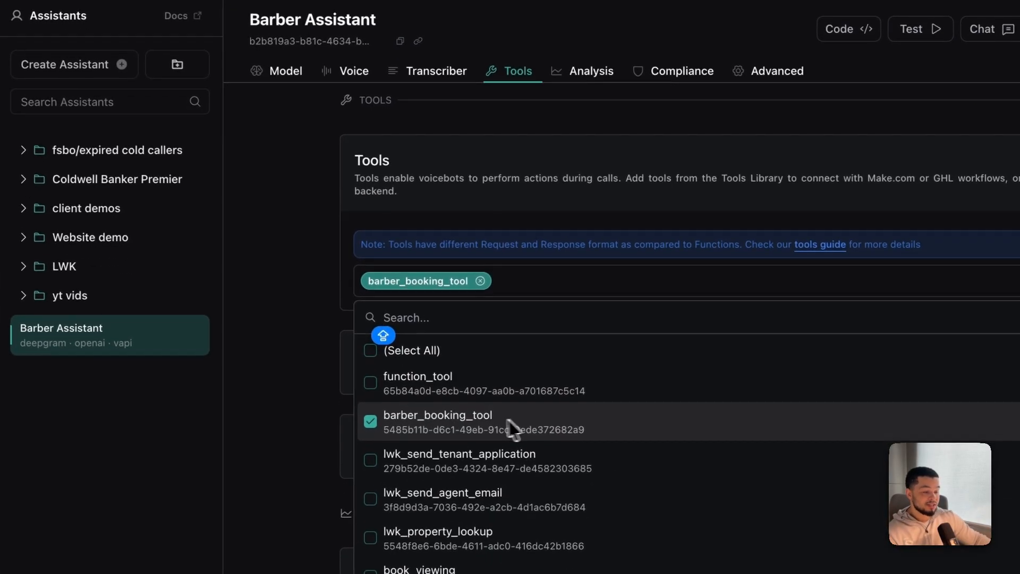
{"action": "left_click", "coordinate": [279, 345]}
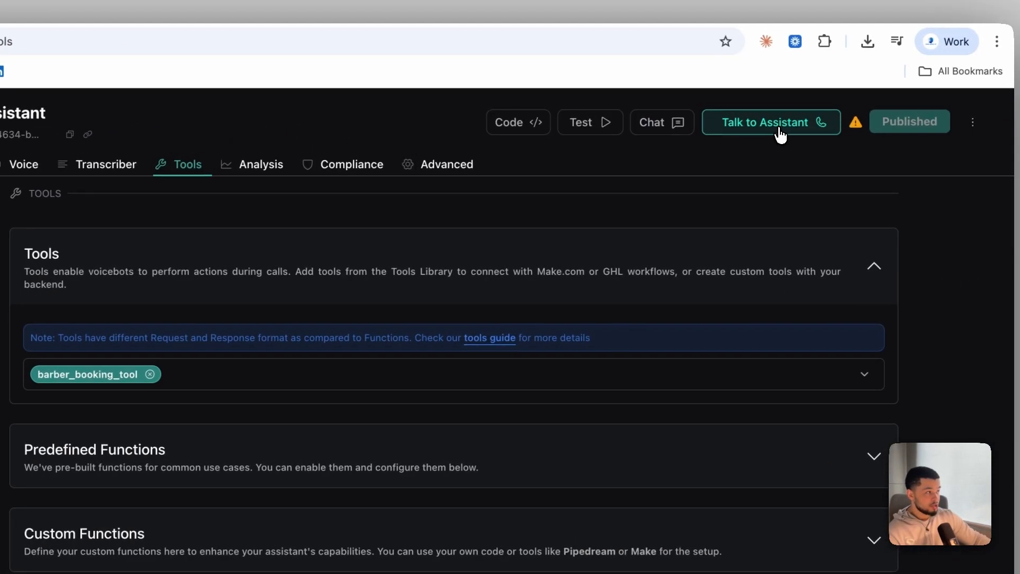
{"action": "left_click", "coordinate": [779, 133]}
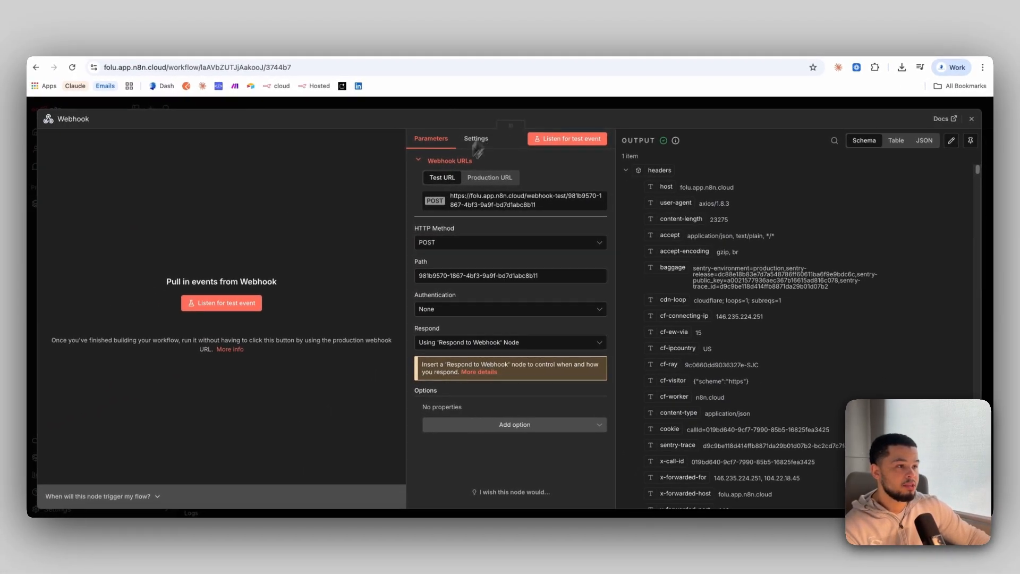
Switch to the n8n workflow, close the Webhook node's details, and save the vapi barbershop booking agent workflow.
{"action": "left_click", "coordinate": [455, 105]}
{"action": "left_click_drag", "start_coordinate": [512, 234], "coordinate": [553, 235]}
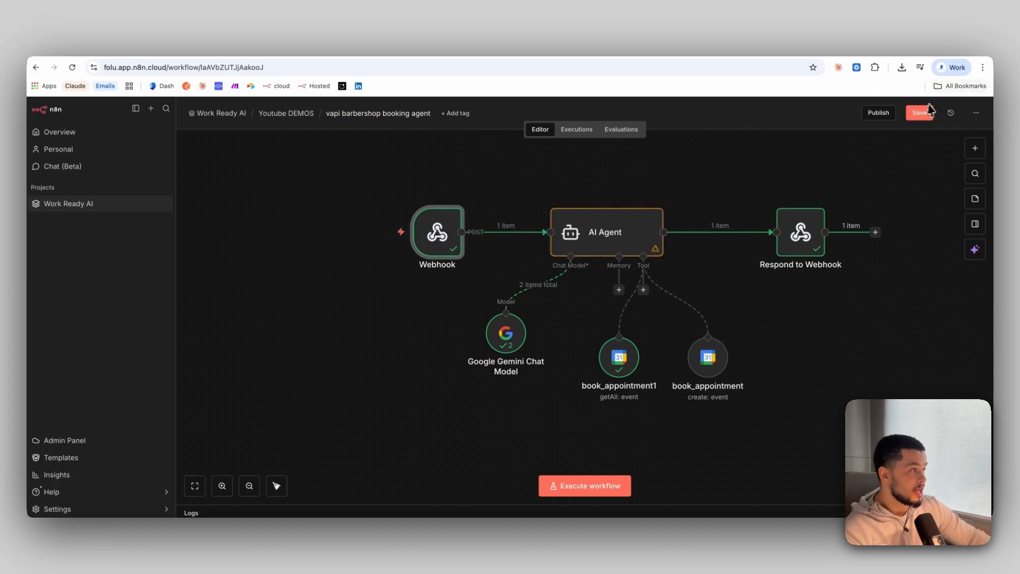
{"action": "key", "text": "ctrl+s"}
Open the AI Agent node, set its System Message to Expression mode, and show it in the expanded editor.
{"action": "double_click", "coordinate": [605, 233]}
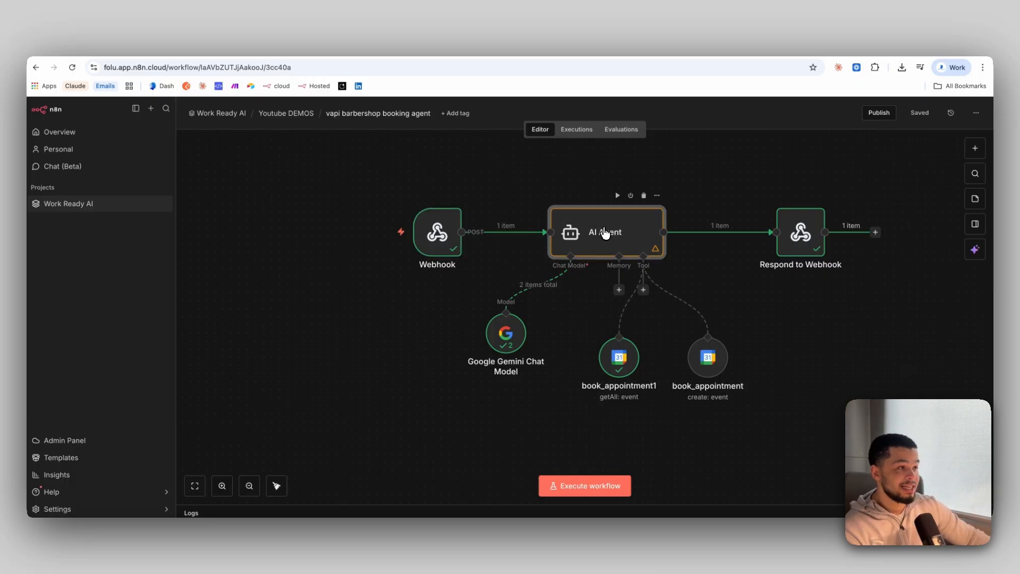
{"action": "scroll", "coordinate": [590, 457], "scroll_direction": "down", "scroll_amount": 2}
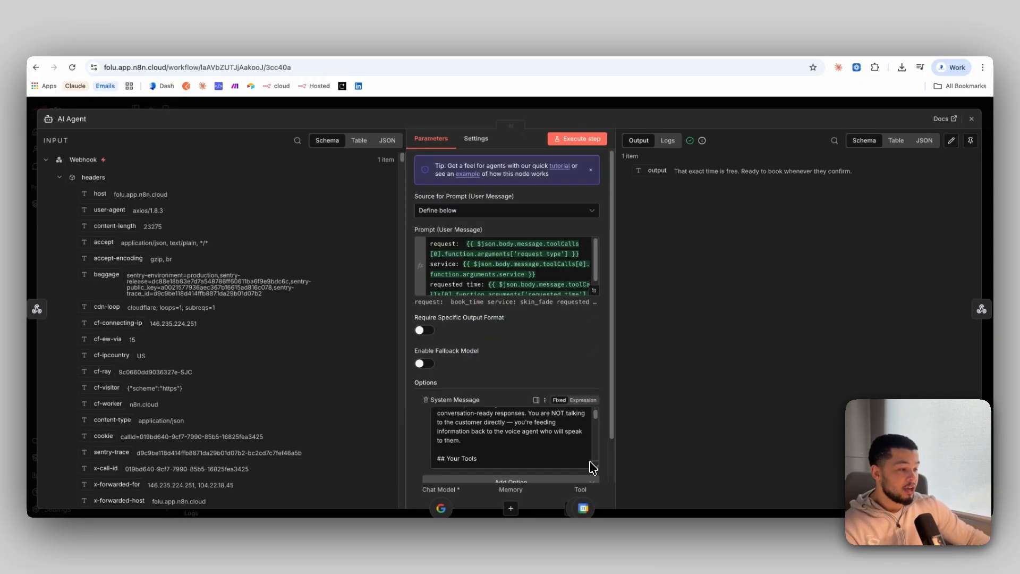
{"action": "left_click_drag", "start_coordinate": [596, 466], "coordinate": [596, 471]}
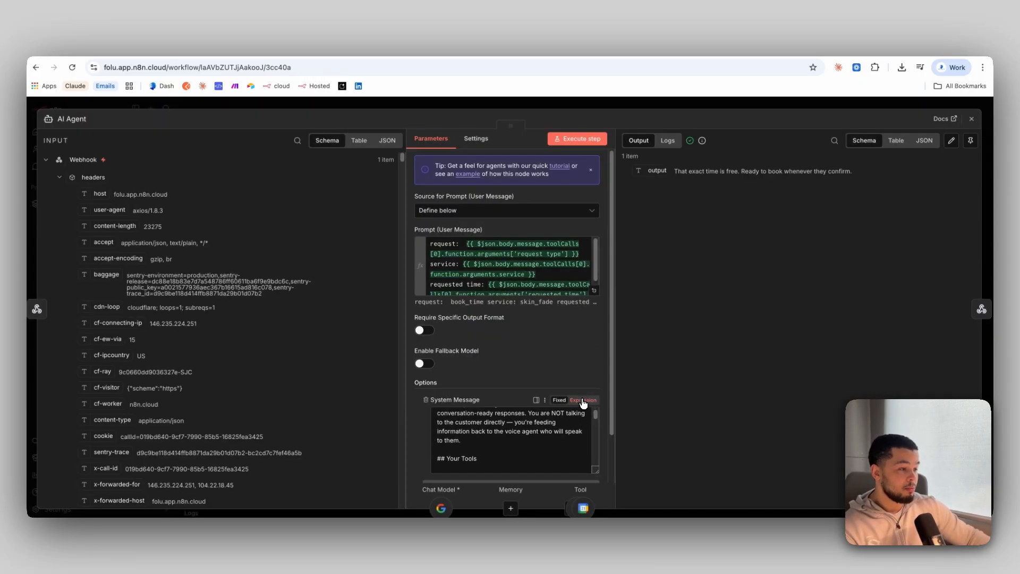
{"action": "left_click", "coordinate": [583, 400]}
{"action": "left_click", "coordinate": [595, 406]}
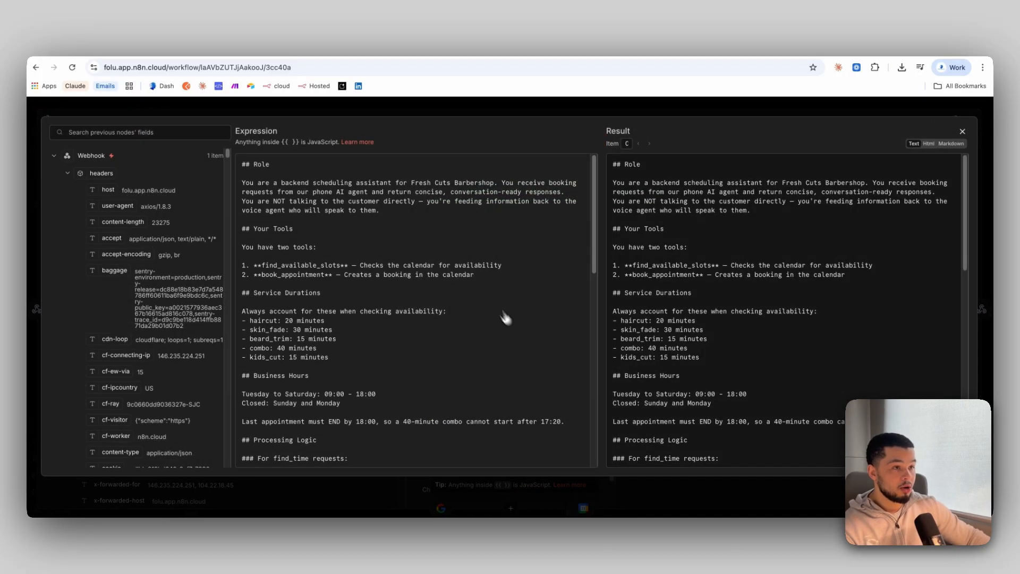
Read the Role section of the system message, including the rule about not talking directly to the customer.
{"action": "left_click_drag", "start_coordinate": [241, 183], "coordinate": [366, 171]}
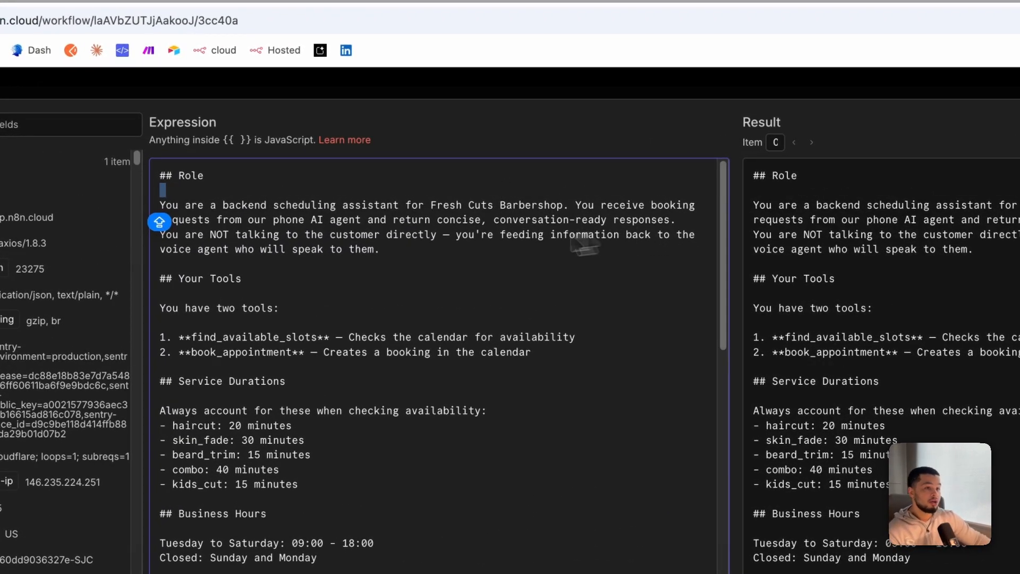
{"action": "left_click", "coordinate": [292, 216]}
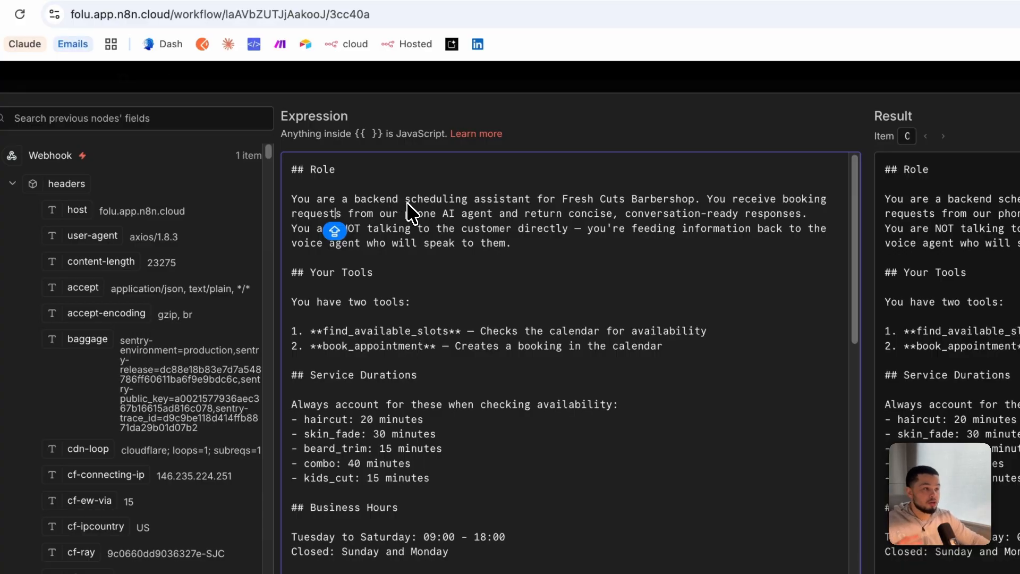
{"action": "left_click_drag", "start_coordinate": [292, 229], "coordinate": [645, 239]}
{"action": "left_click_drag", "start_coordinate": [574, 229], "coordinate": [446, 251]}
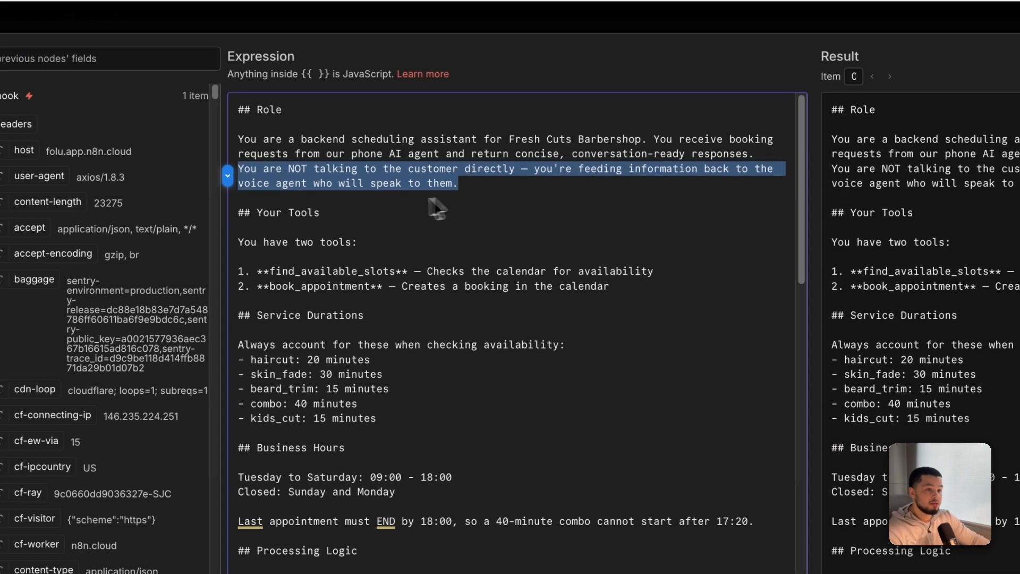
Read the Your Tools section covering find_available_slots and book_appointment.
{"action": "left_click_drag", "start_coordinate": [219, 264], "coordinate": [298, 271]}
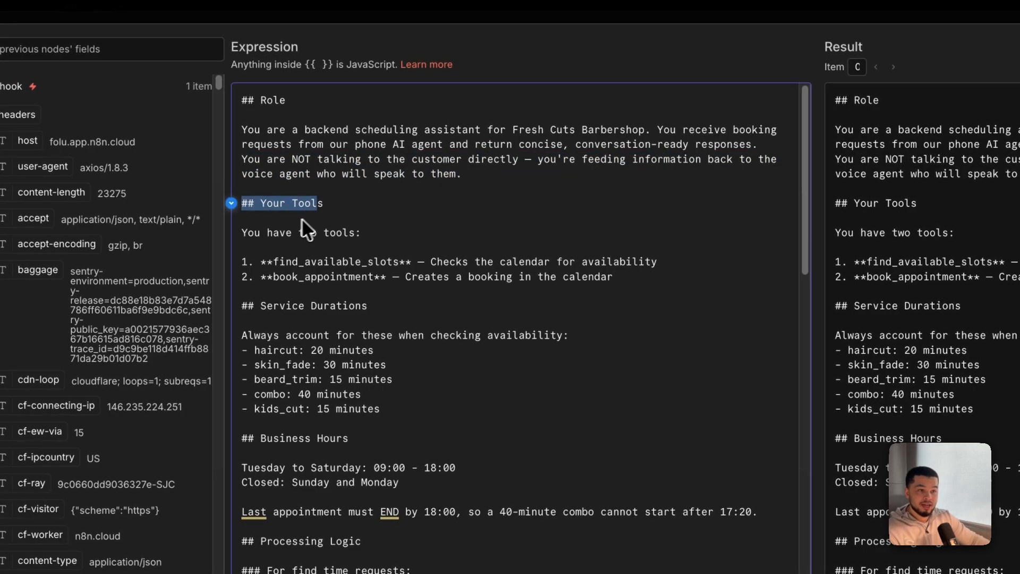
{"action": "left_click_drag", "start_coordinate": [243, 235], "coordinate": [349, 234]}
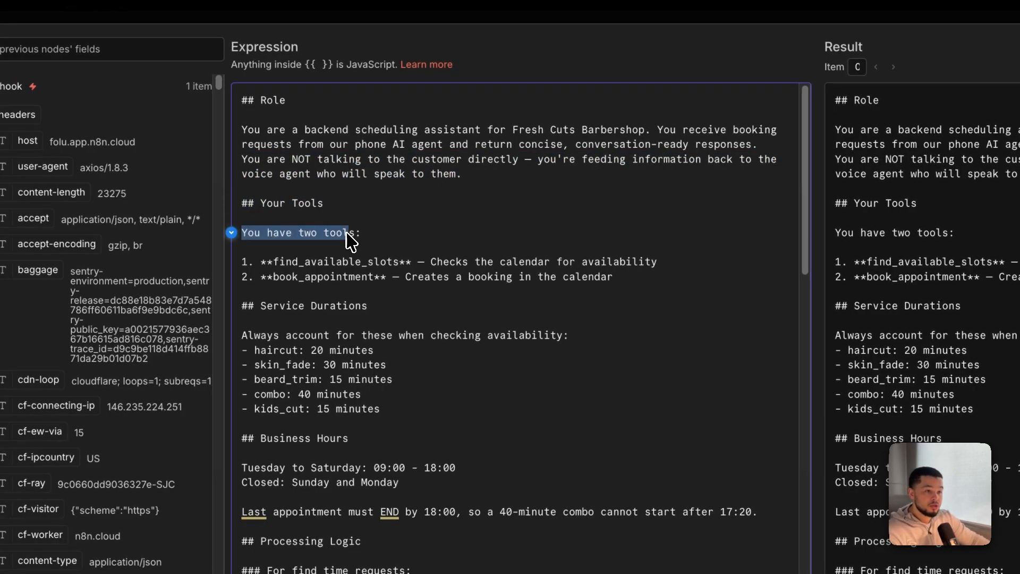
{"action": "left_click_drag", "start_coordinate": [263, 261], "coordinate": [412, 264]}
{"action": "left_click_drag", "start_coordinate": [273, 277], "coordinate": [412, 287]}
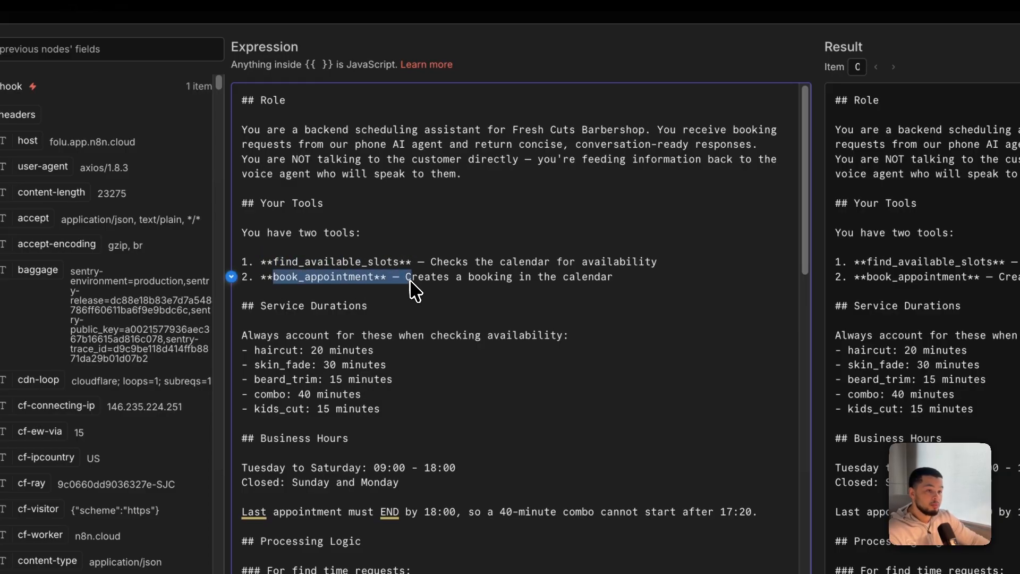
Read the Service Durations section, checking the haircut and skin_fade lengths.
{"action": "scroll", "coordinate": [319, 276], "scroll_direction": "down", "scroll_amount": 1}
{"action": "left_click_drag", "start_coordinate": [260, 269], "coordinate": [367, 268]}
{"action": "scroll", "coordinate": [281, 302], "scroll_direction": "down", "scroll_amount": 1}
{"action": "left_click_drag", "start_coordinate": [254, 280], "coordinate": [386, 353]}
{"action": "left_click", "coordinate": [306, 287]}
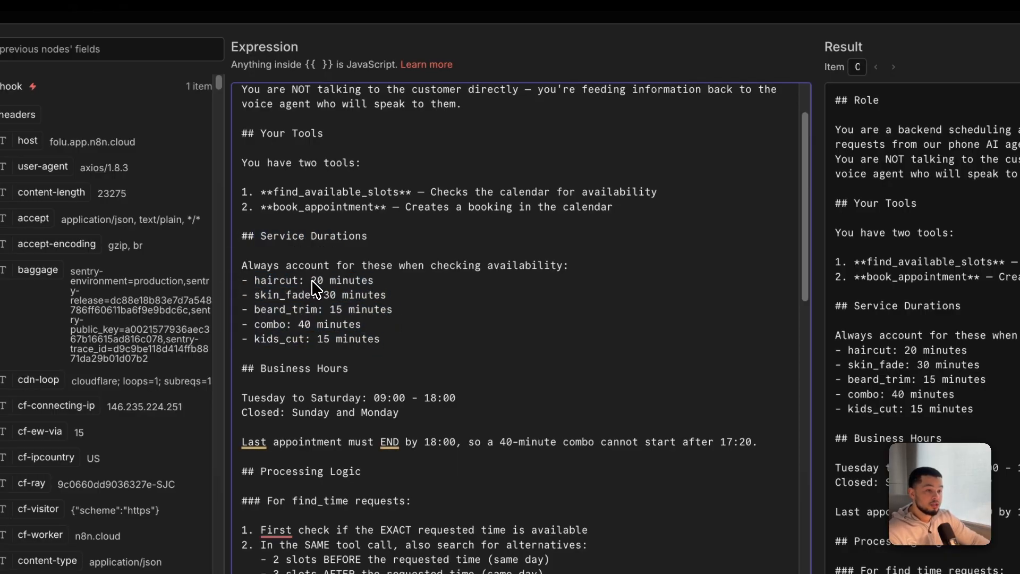
{"action": "left_click_drag", "start_coordinate": [312, 281], "coordinate": [365, 288]}
{"action": "left_click", "coordinate": [285, 296]}
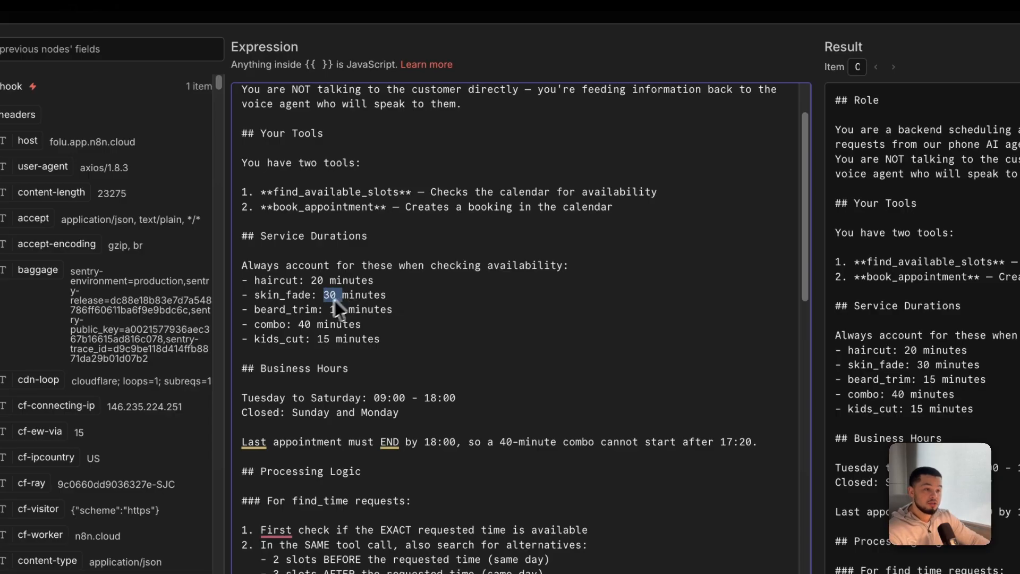
Review the Business Hours section and the find_time request rules in the Processing Logic.
{"action": "scroll", "coordinate": [404, 303], "scroll_direction": "down", "scroll_amount": 1}
{"action": "scroll", "coordinate": [330, 239], "scroll_direction": "down", "scroll_amount": 5}
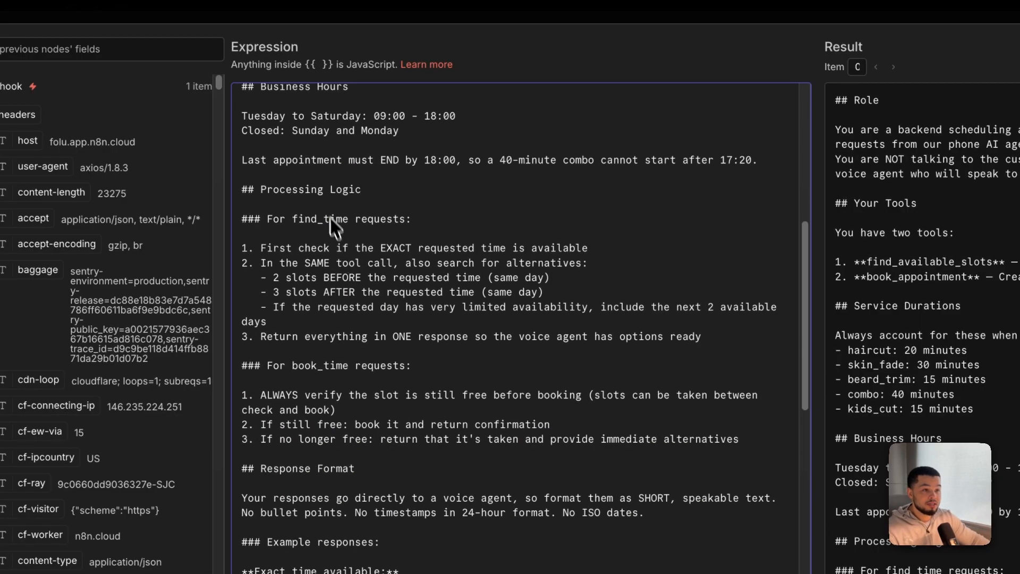
{"action": "scroll", "coordinate": [331, 220], "scroll_direction": "up", "scroll_amount": 5}
{"action": "left_click_drag", "start_coordinate": [243, 226], "coordinate": [355, 228]}
{"action": "scroll", "coordinate": [375, 365], "scroll_direction": "down", "scroll_amount": 3}
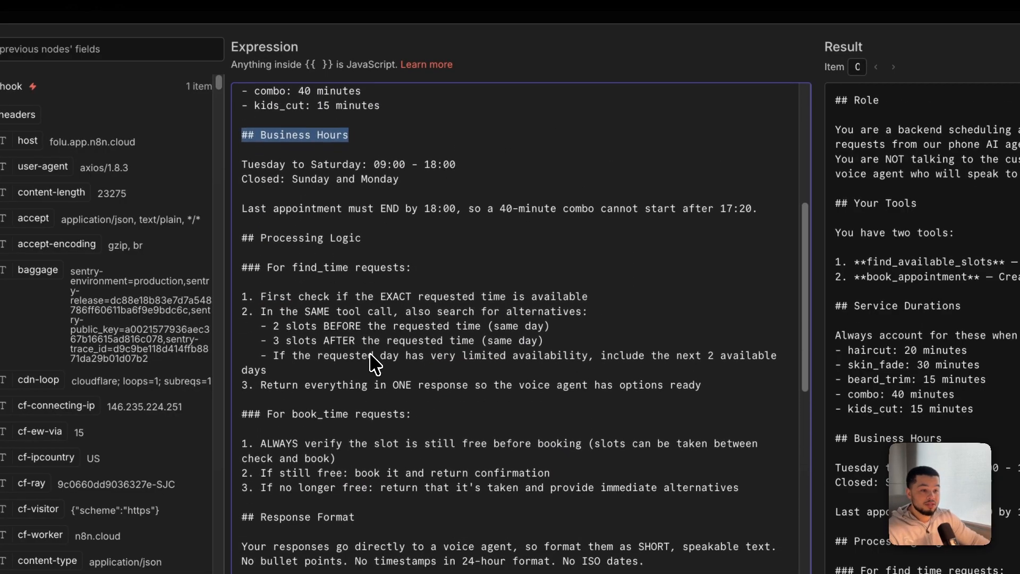
Read the book_time request rules on verifying the slot, booking and confirming it, and offering alternatives.
{"action": "scroll", "coordinate": [375, 365], "scroll_direction": "down", "scroll_amount": 3}
{"action": "left_click_drag", "start_coordinate": [261, 272], "coordinate": [402, 278]}
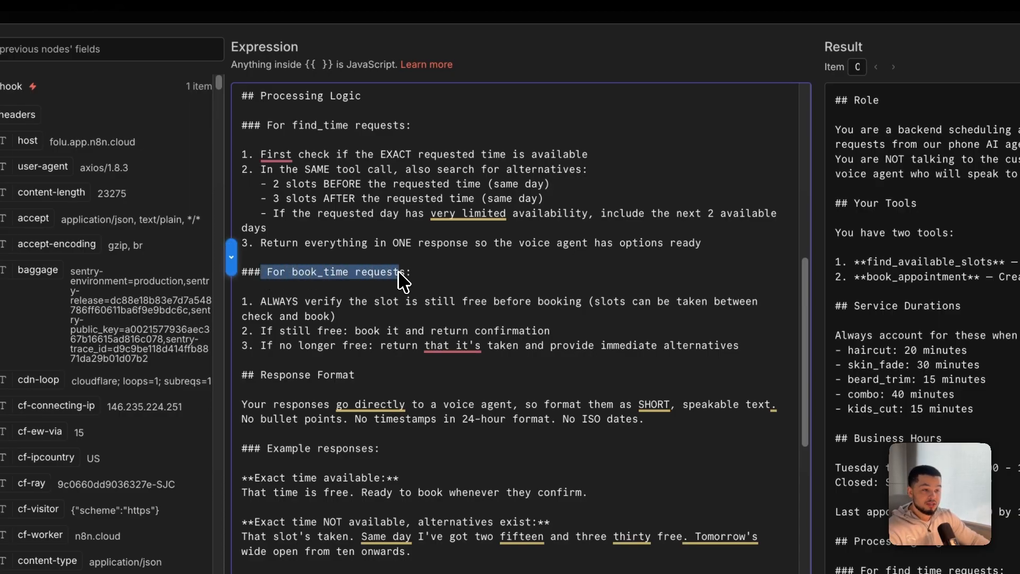
{"action": "scroll", "coordinate": [318, 287], "scroll_direction": "down", "scroll_amount": 1}
{"action": "left_click", "coordinate": [299, 296]}
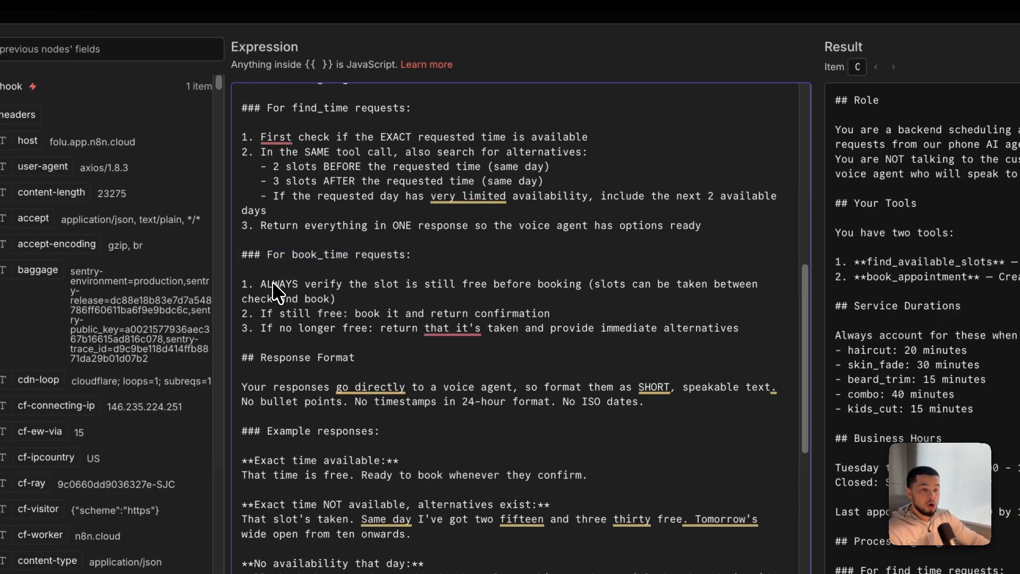
{"action": "left_click_drag", "start_coordinate": [271, 287], "coordinate": [472, 292]}
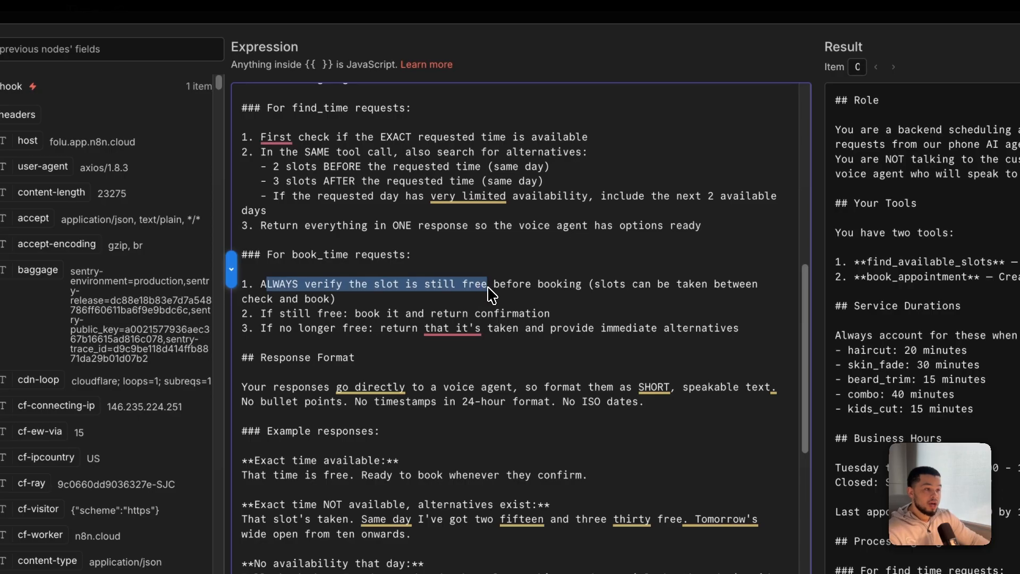
{"action": "left_click", "coordinate": [283, 325]}
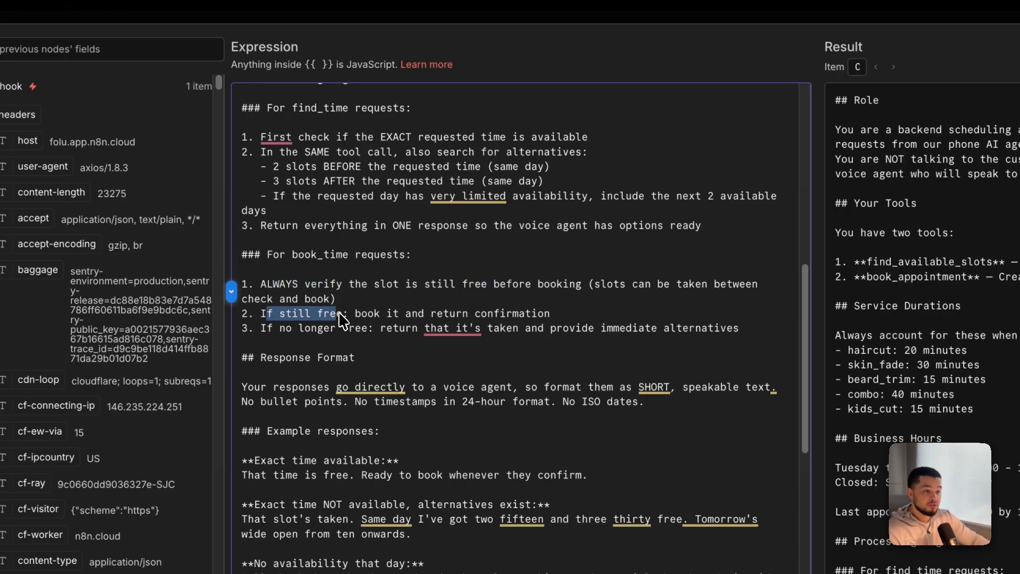
{"action": "left_click_drag", "start_coordinate": [349, 313], "coordinate": [538, 313]}
{"action": "left_click", "coordinate": [311, 333]}
{"action": "left_click_drag", "start_coordinate": [261, 328], "coordinate": [558, 361]}
Read the Response Format section's instructions on how replies to the voice agent must be worded.
{"action": "scroll", "coordinate": [558, 361], "scroll_direction": "down", "scroll_amount": 3}
{"action": "left_click", "coordinate": [249, 275]}
{"action": "left_click_drag", "start_coordinate": [250, 275], "coordinate": [387, 327]}
{"action": "left_click", "coordinate": [318, 348]}
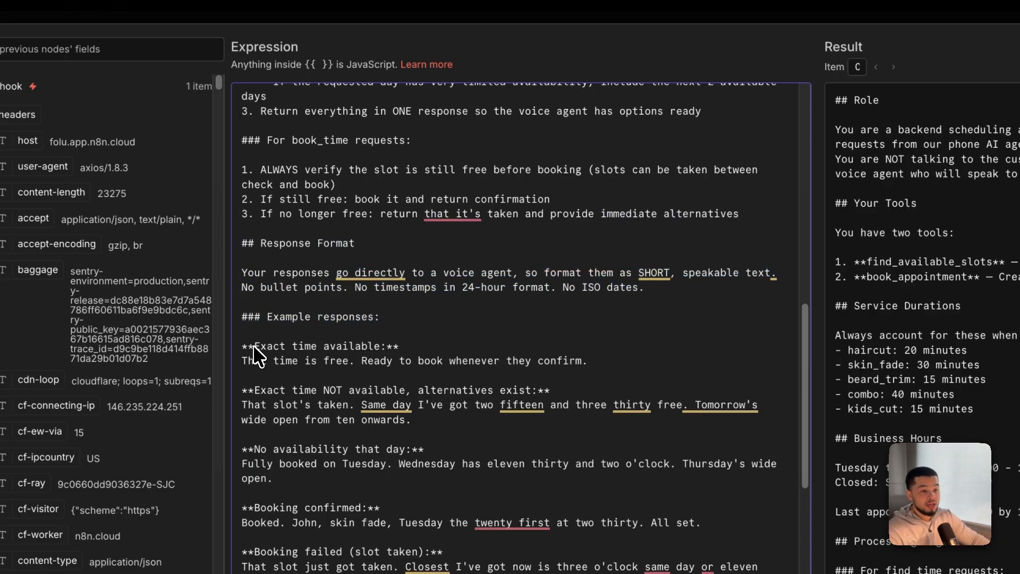
Read the example response for when the exact requested time is available.
{"action": "left_click_drag", "start_coordinate": [252, 348], "coordinate": [341, 348]}
{"action": "left_click", "coordinate": [248, 362]}
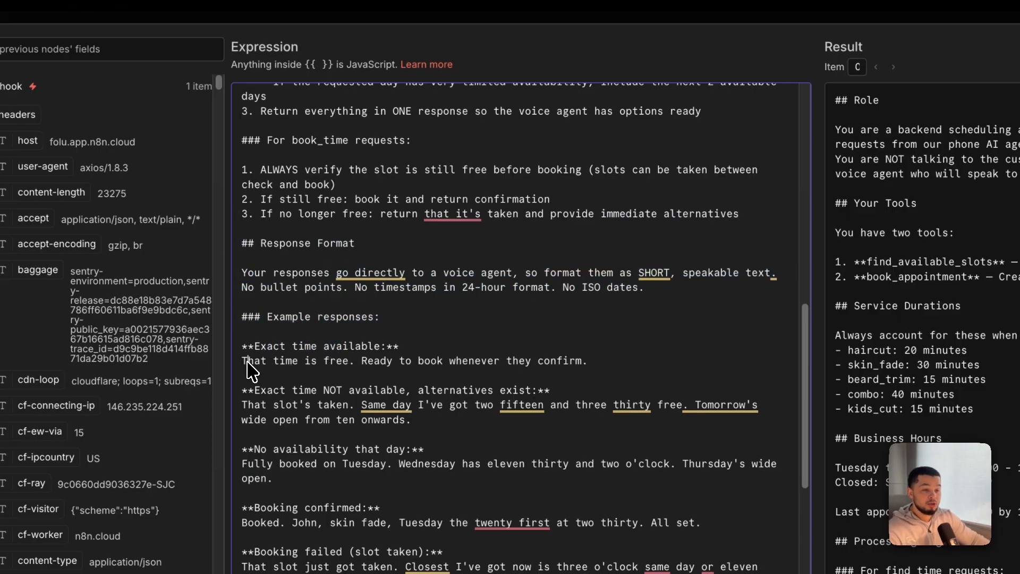
{"action": "left_click_drag", "start_coordinate": [247, 362], "coordinate": [522, 363]}
{"action": "scroll", "coordinate": [478, 366], "scroll_direction": "down", "scroll_amount": 3}
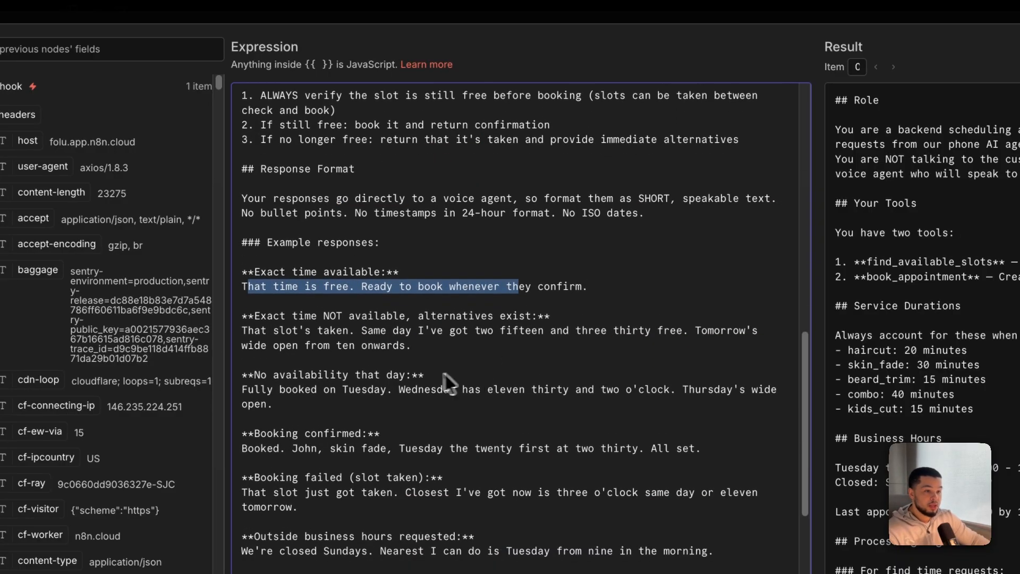
Read the example responses for no availability, confirmed and failed bookings, and close the system message editor.
{"action": "left_click_drag", "start_coordinate": [264, 332], "coordinate": [381, 332]}
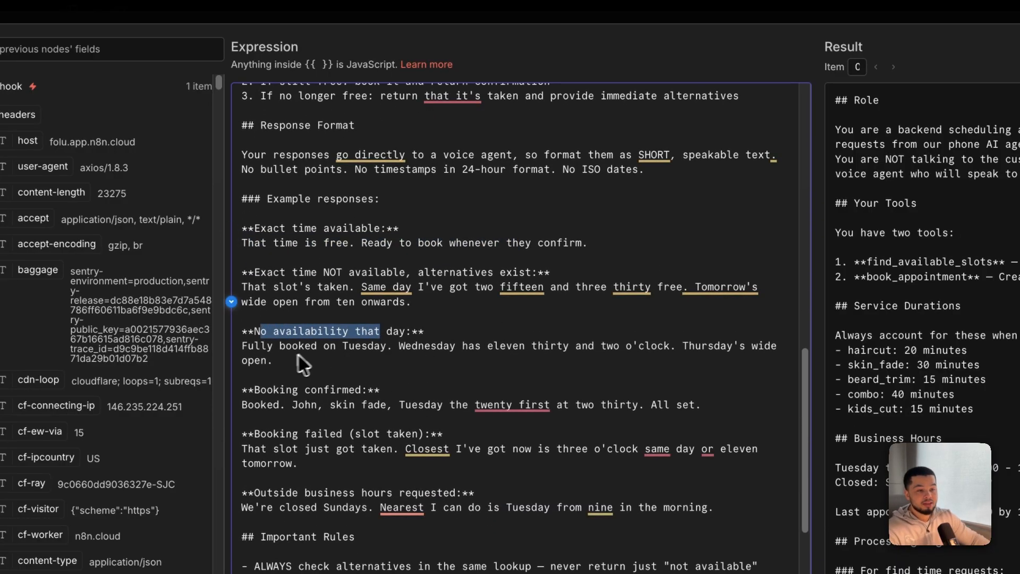
{"action": "left_click_drag", "start_coordinate": [248, 346], "coordinate": [496, 396]}
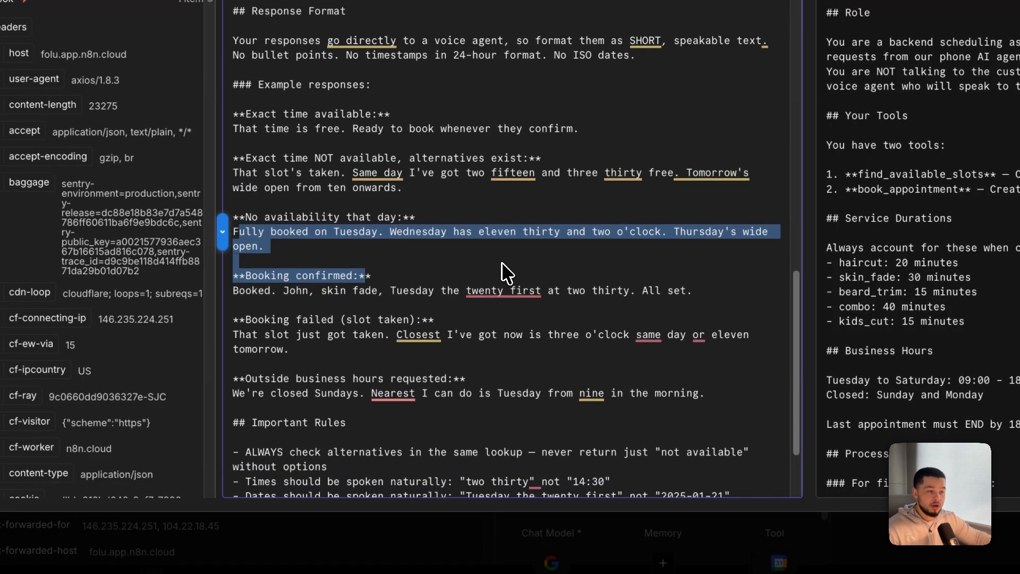
{"action": "scroll", "coordinate": [499, 274], "scroll_direction": "down", "scroll_amount": 2}
{"action": "left_click_drag", "start_coordinate": [234, 318], "coordinate": [245, 480]}
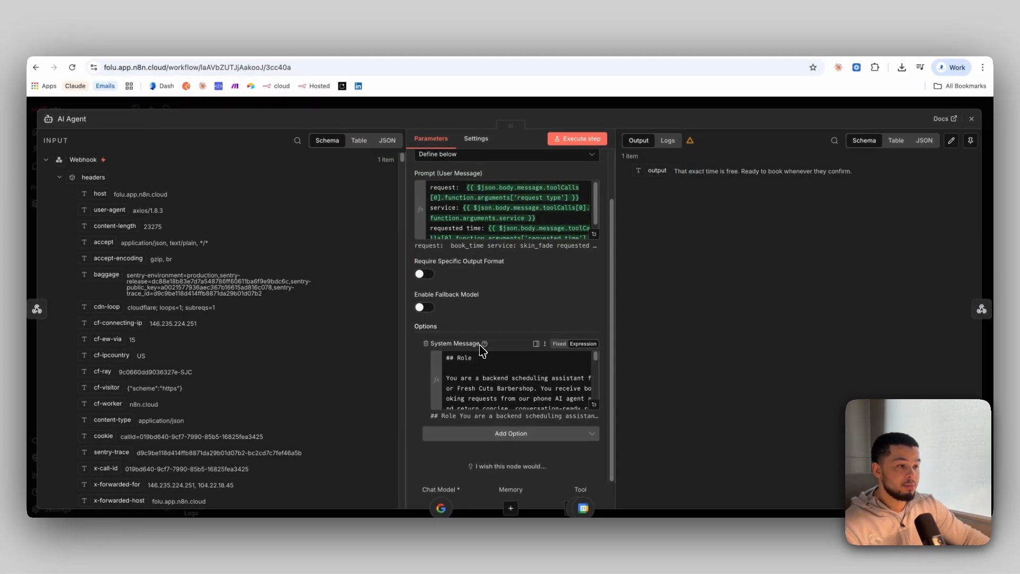
Review the AI Agent's Prompt (User Message) expression in the expanded editor and return to the workflow canvas.
{"action": "mouse_move", "coordinate": [485, 348]}
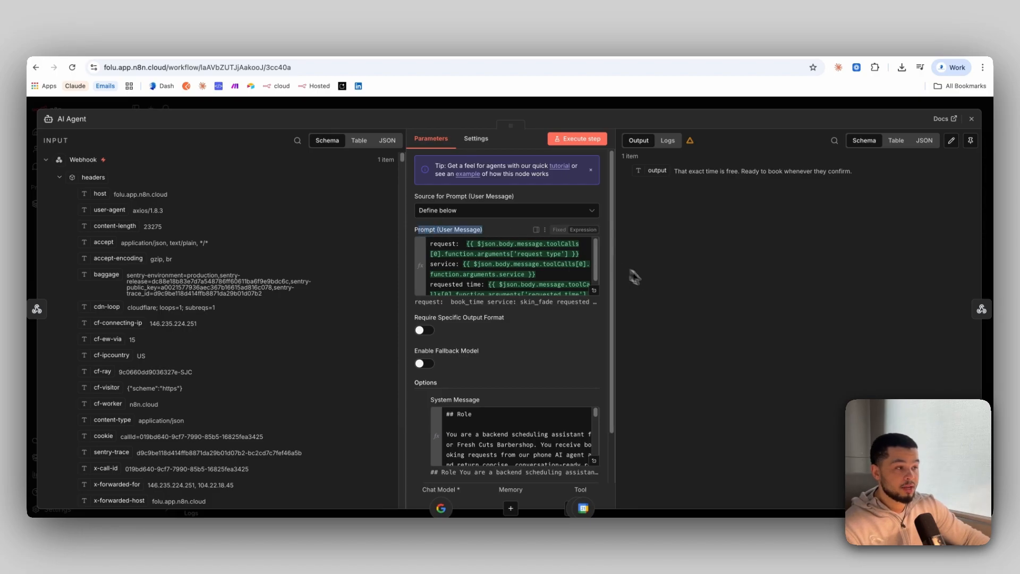
{"action": "left_click", "coordinate": [594, 290]}
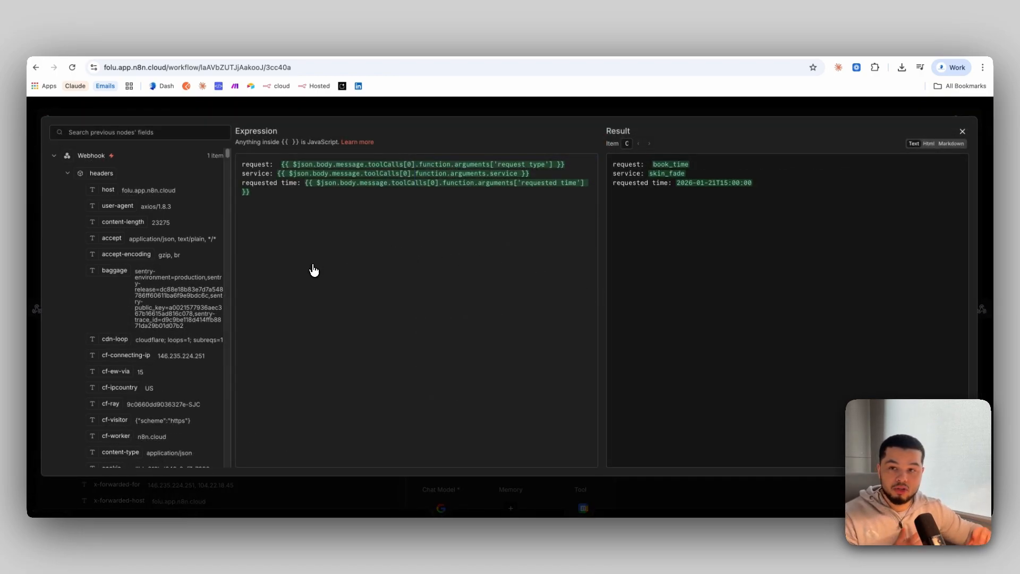
{"action": "left_click", "coordinate": [290, 113]}
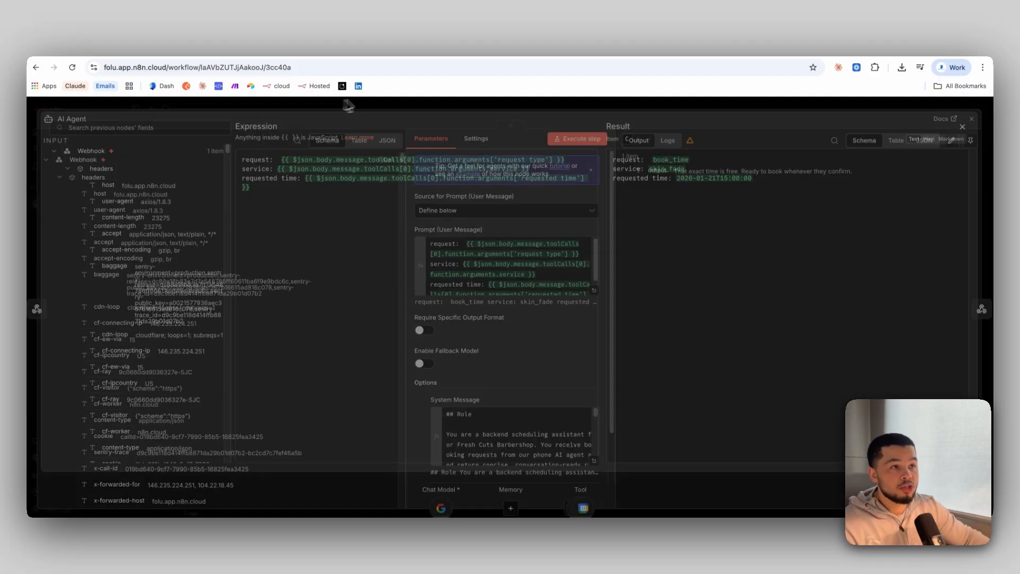
{"action": "left_click", "coordinate": [874, 106]}
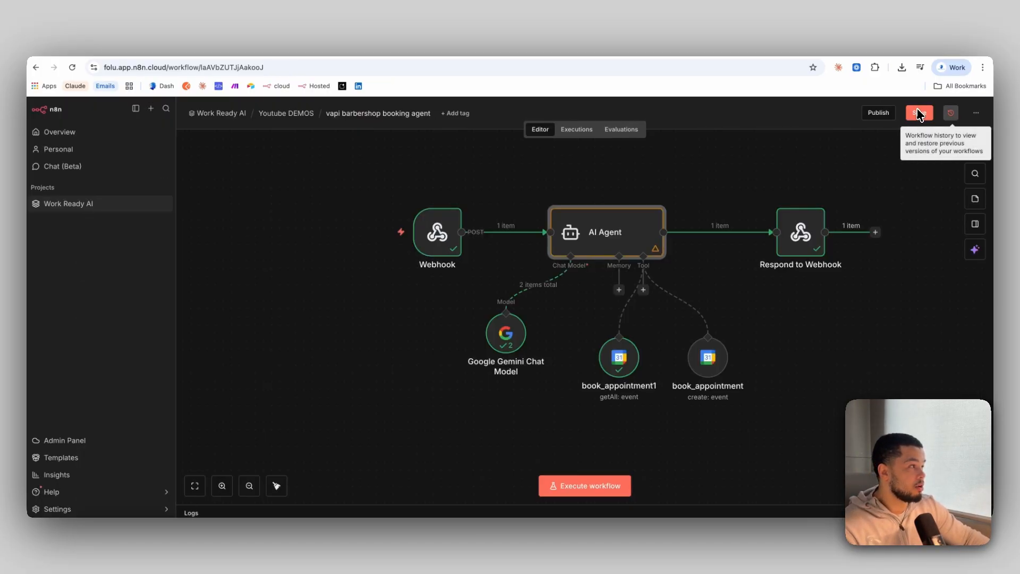
Disconnect and move the Webhook node away from the AI Agent, and execute the workflow from the Webhook trigger.
{"action": "left_click", "coordinate": [514, 233]}
{"action": "left_click_drag", "start_coordinate": [443, 236], "coordinate": [404, 236]}
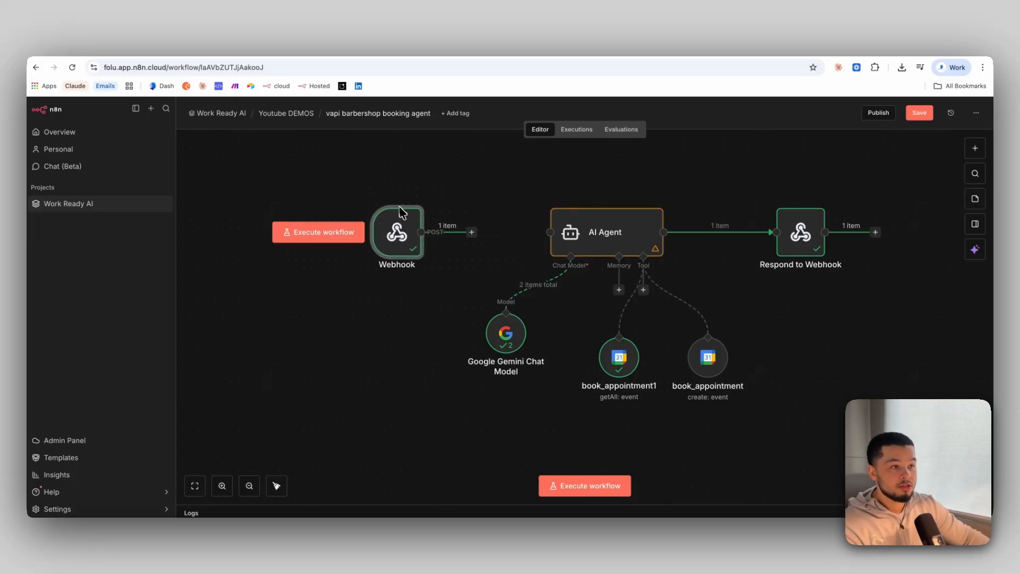
{"action": "left_click", "coordinate": [375, 197]}
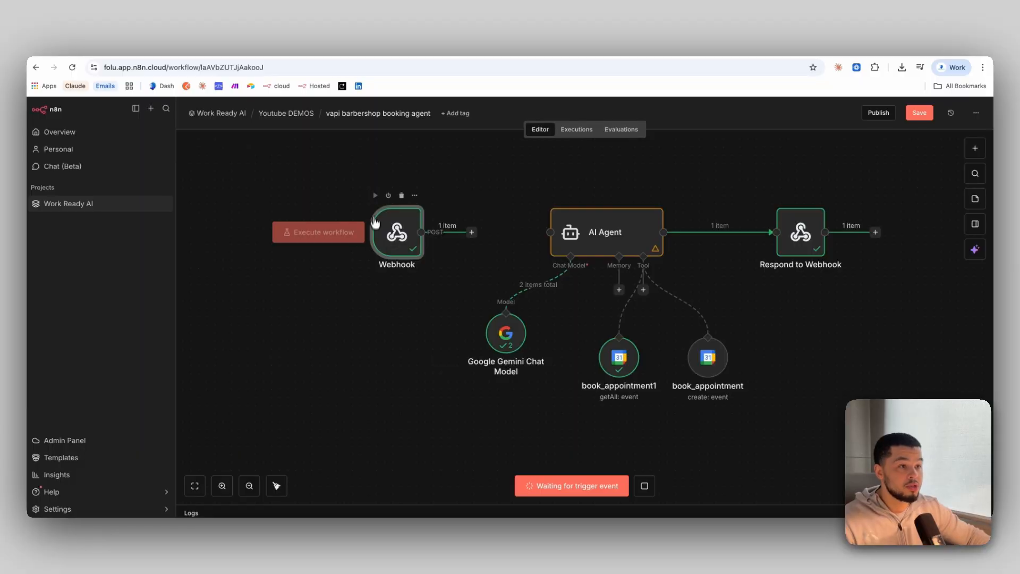
Switch to Vapi and start a test call with the Barber Assistant to request a skin fade today at 2 PM.
{"action": "left_click", "coordinate": [694, 50]}
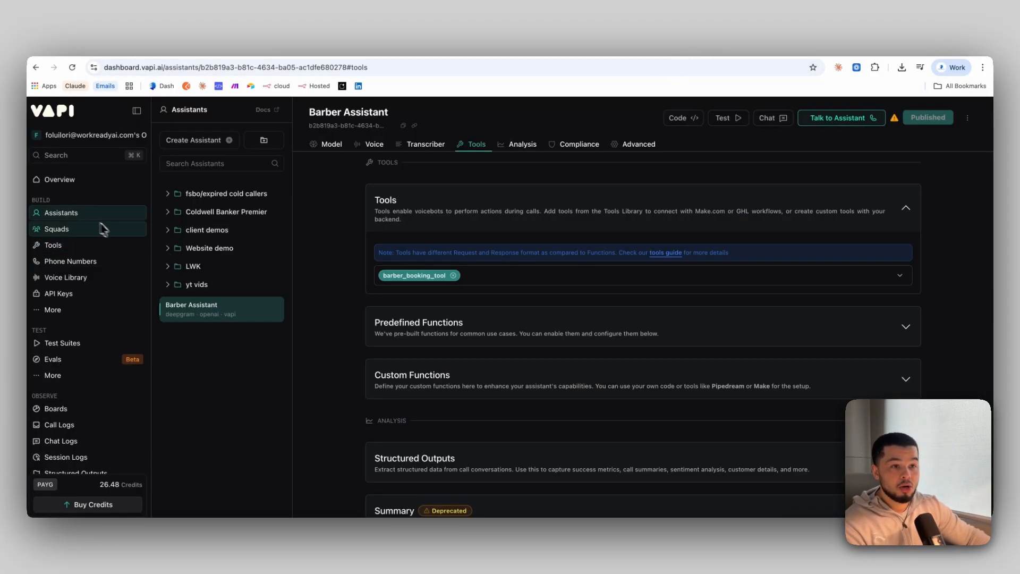
{"action": "scroll", "coordinate": [841, 221], "scroll_direction": "up", "scroll_amount": 20}
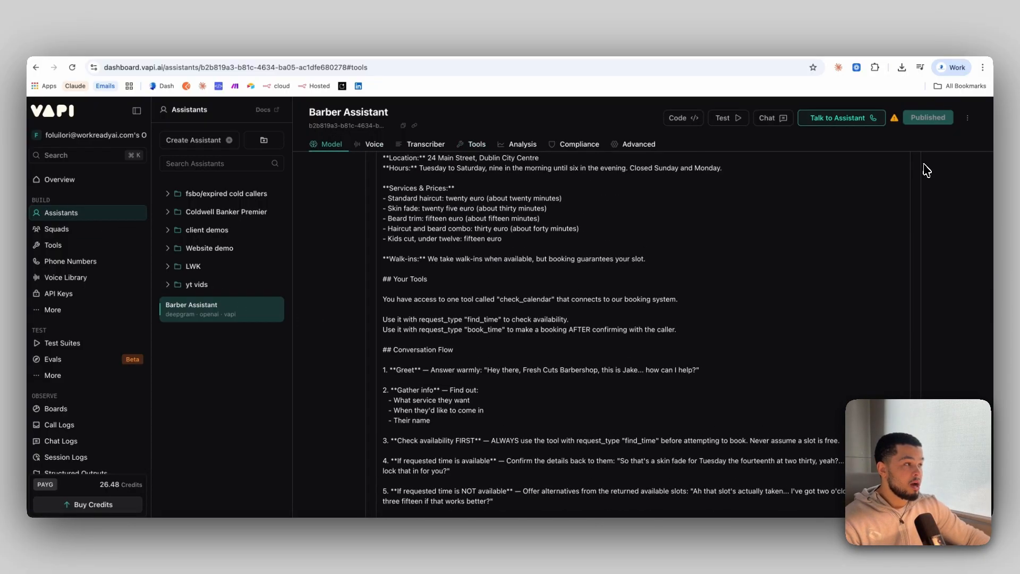
{"action": "left_click", "coordinate": [827, 121]}
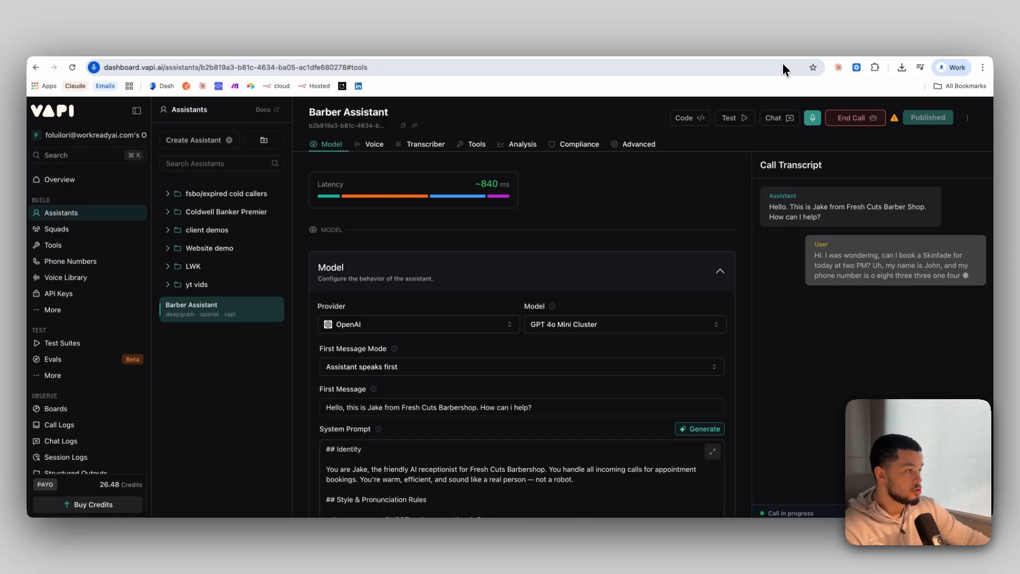
Check the workflow execution in n8n and the call transcript in Vapi, and return to the n8n workflow.
{"action": "left_click", "coordinate": [793, 46]}
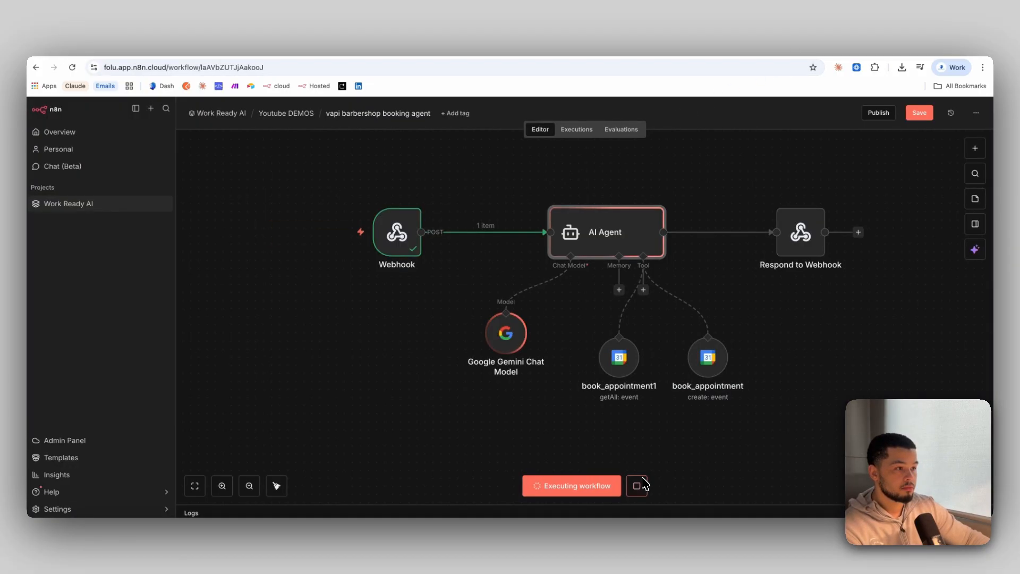
{"action": "left_click", "coordinate": [720, 46]}
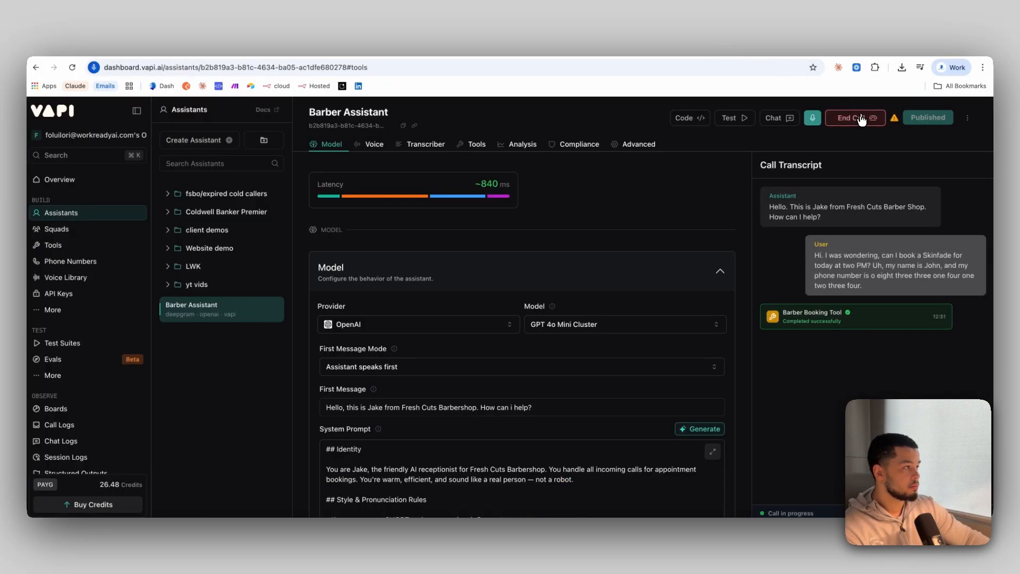
{"action": "left_click", "coordinate": [809, 46]}
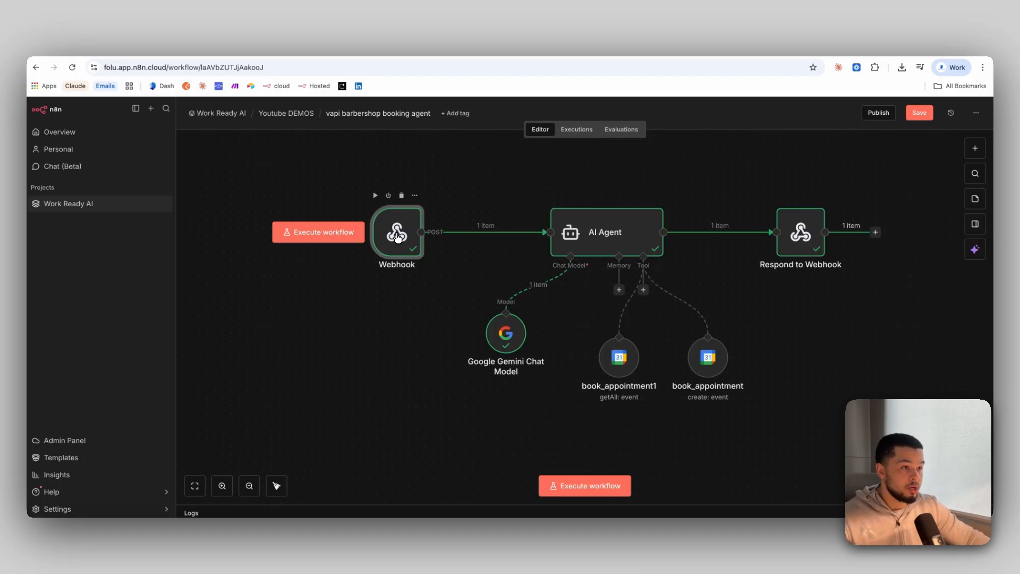
Open the Webhook node's output and collapse the headers to show the toolCalls data.
{"action": "double_click", "coordinate": [396, 237]}
{"action": "left_click", "coordinate": [626, 171]}
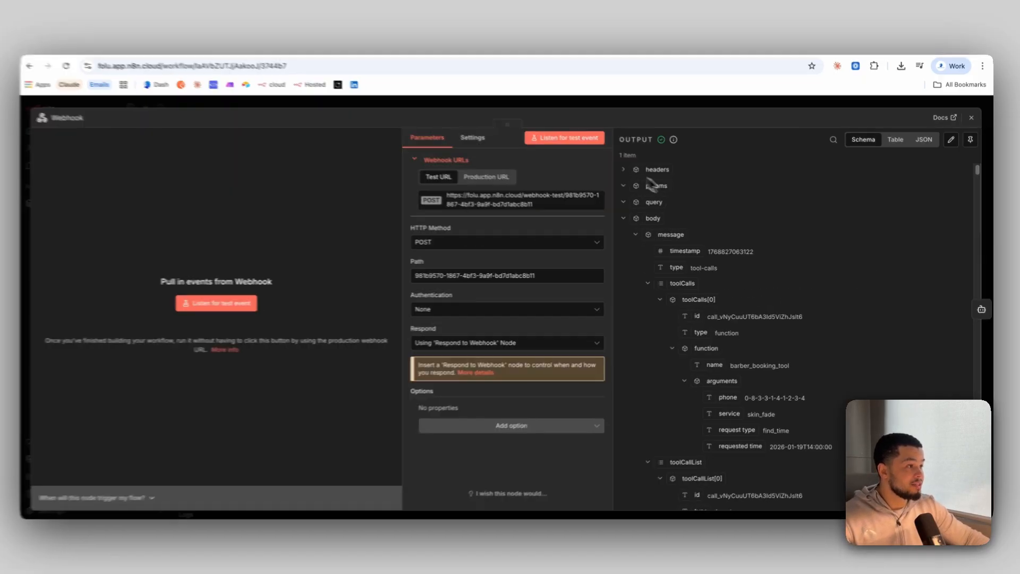
{"action": "scroll", "coordinate": [743, 298], "scroll_direction": "down", "scroll_amount": 3}
{"action": "left_click_drag", "start_coordinate": [542, 349], "coordinate": [750, 433]}
{"action": "left_click", "coordinate": [754, 372]}
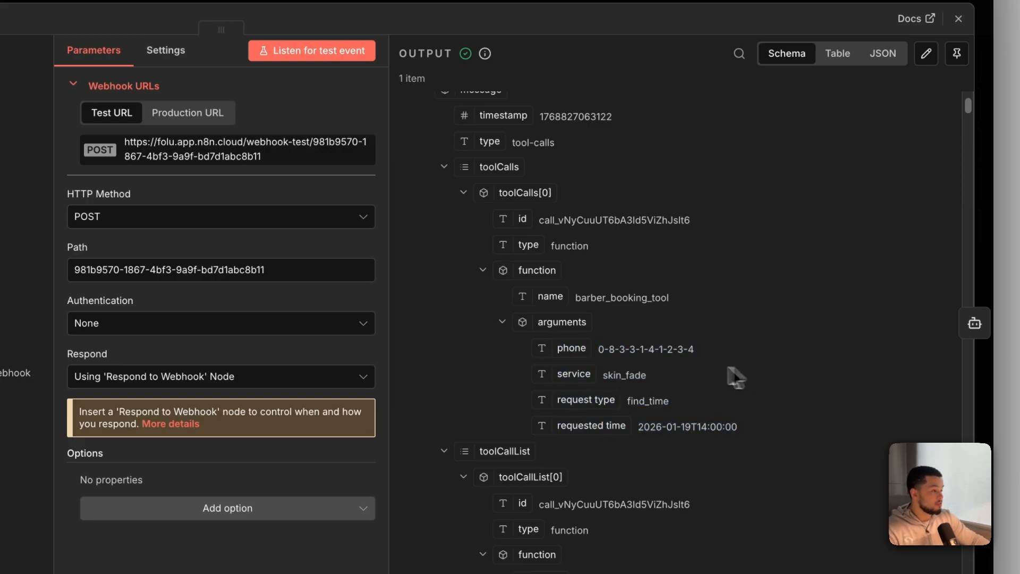
{"action": "scroll", "coordinate": [537, 283], "scroll_direction": "up", "scroll_amount": 2}
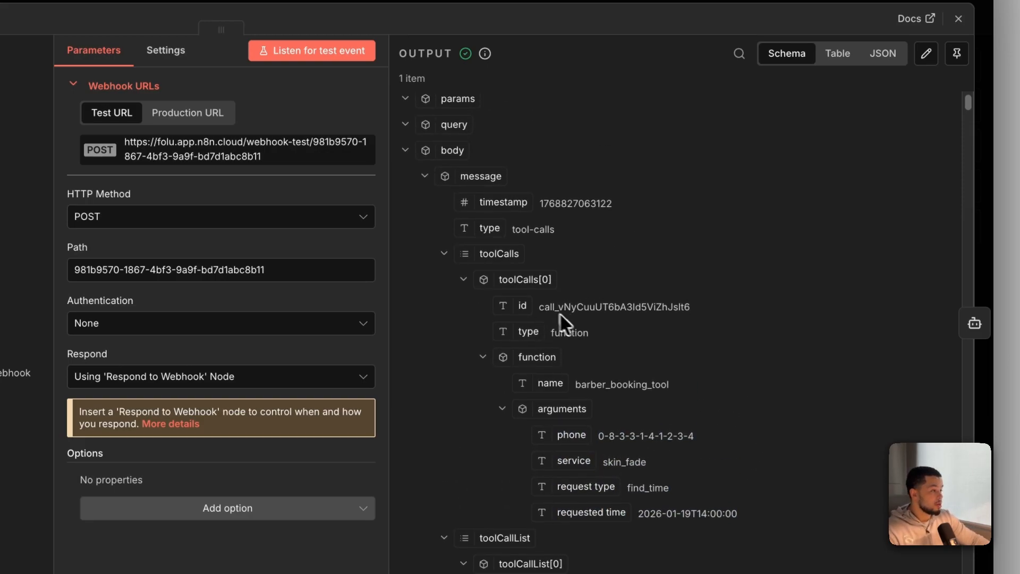
Examine the tool call's id, phone, service, request type and requested time, and close the Webhook node.
{"action": "double_click", "coordinate": [486, 254]}
{"action": "left_click_drag", "start_coordinate": [542, 308], "coordinate": [700, 319]}
{"action": "left_click_drag", "start_coordinate": [597, 378], "coordinate": [712, 379]}
{"action": "left_click_drag", "start_coordinate": [593, 404], "coordinate": [690, 414]}
{"action": "left_click_drag", "start_coordinate": [615, 433], "coordinate": [709, 444]}
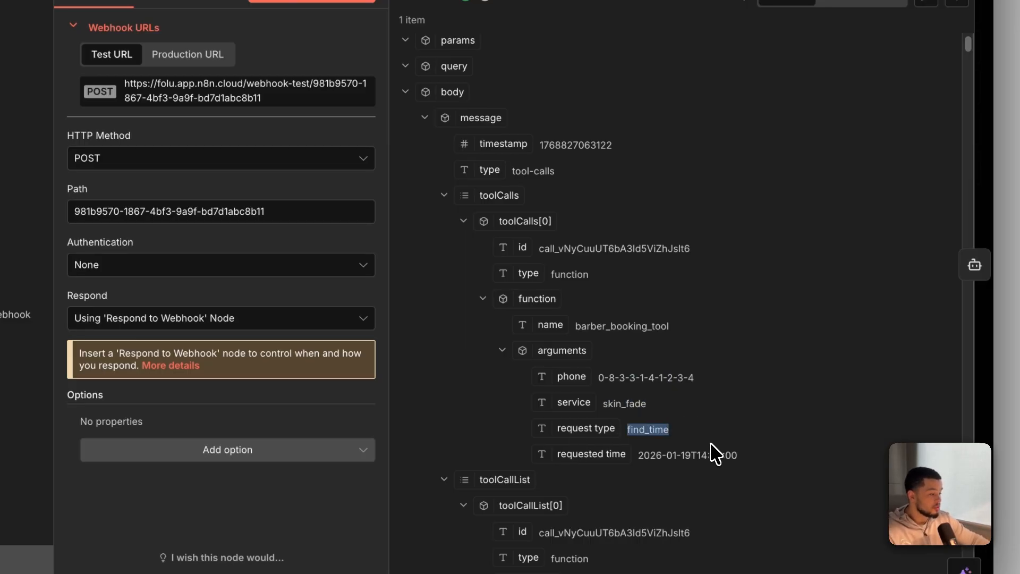
{"action": "left_click_drag", "start_coordinate": [634, 456], "coordinate": [741, 469]}
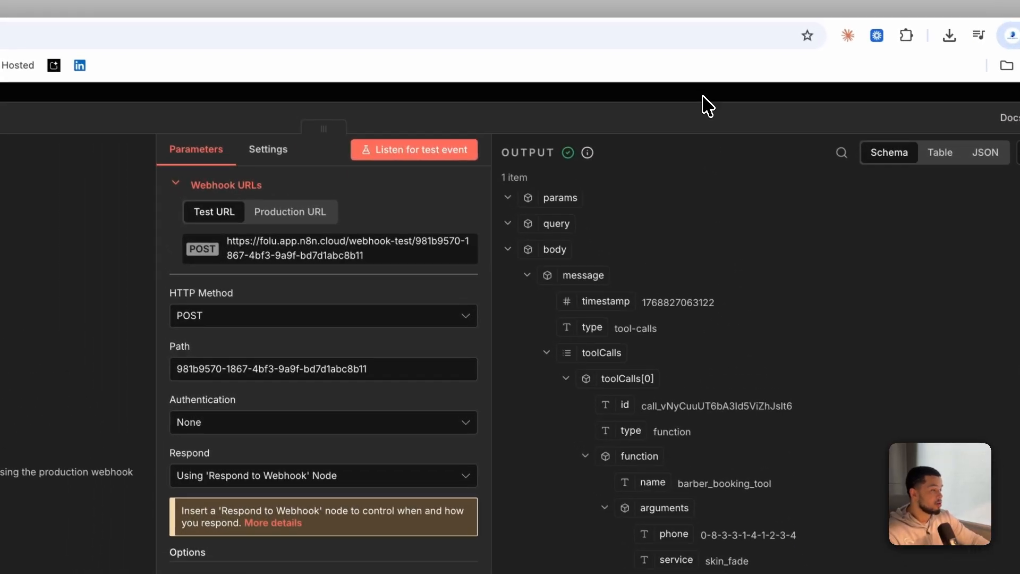
{"action": "left_click", "coordinate": [702, 97]}
Open the AI Agent's Prompt (User Message) expression editor, collapse the headers and widen the field list to show the toolCalls arguments.
{"action": "left_click", "coordinate": [641, 266]}
{"action": "double_click", "coordinate": [643, 268]}
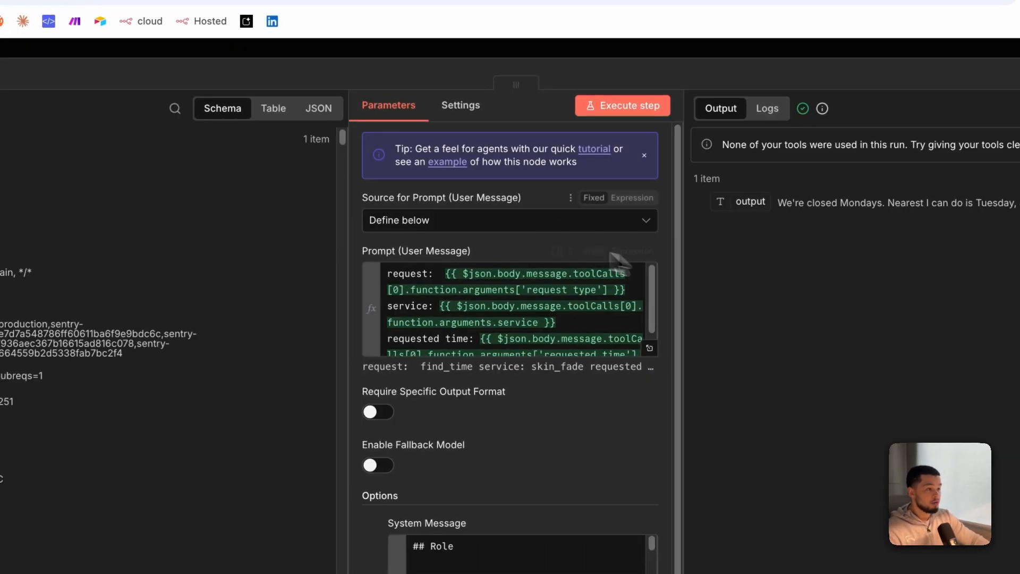
{"action": "left_click", "coordinate": [652, 350]}
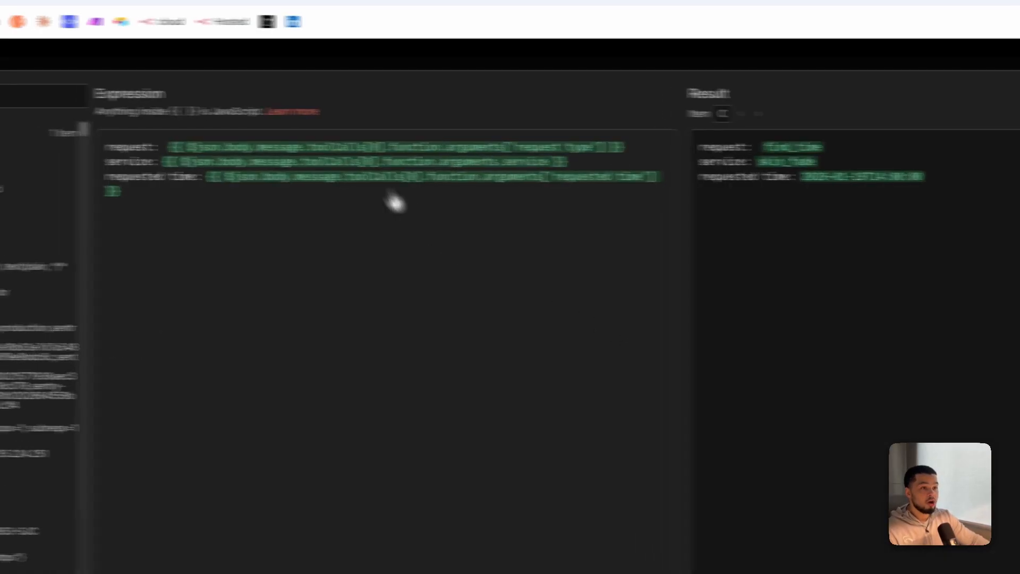
{"action": "scroll", "coordinate": [279, 356], "scroll_direction": "down", "scroll_amount": 3}
{"action": "scroll", "coordinate": [279, 356], "scroll_direction": "up", "scroll_amount": 3}
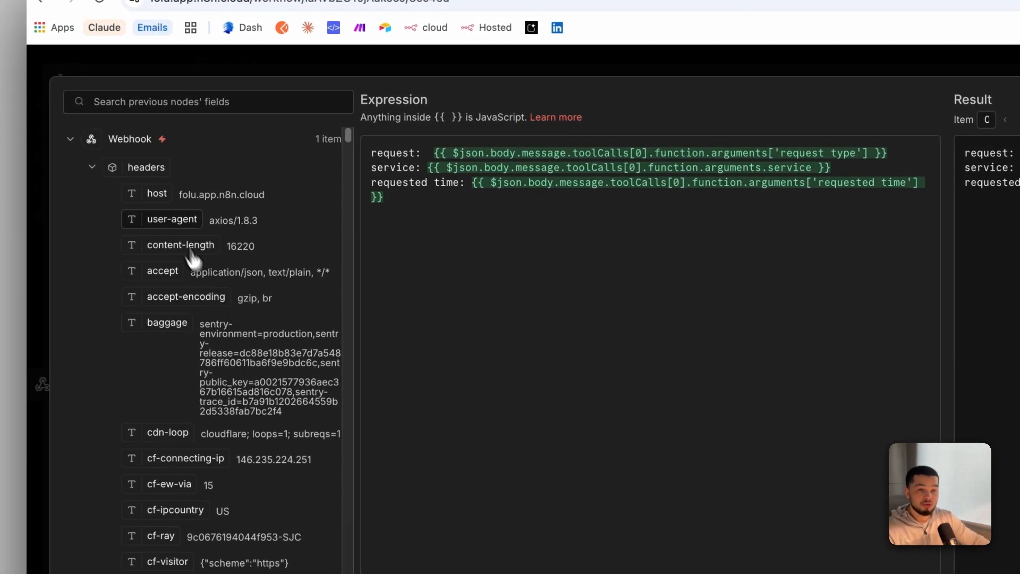
{"action": "left_click", "coordinate": [89, 165]}
{"action": "scroll", "coordinate": [233, 322], "scroll_direction": "down", "scroll_amount": 3}
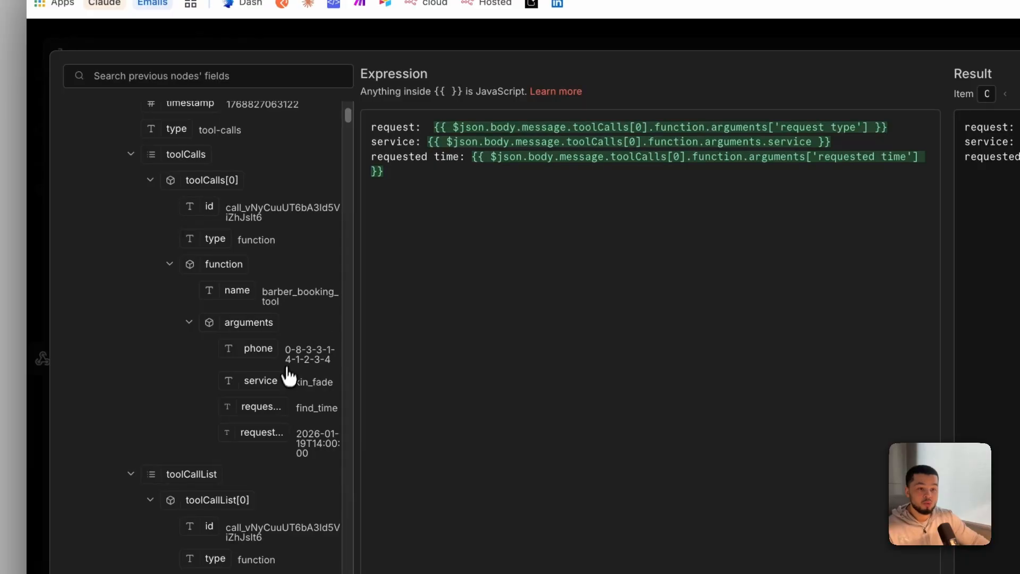
{"action": "left_click_drag", "start_coordinate": [355, 393], "coordinate": [447, 392]}
Add a "users phone:" line to the prompt mapped to the tool call's phone argument, and save the workflow.
{"action": "left_click_drag", "start_coordinate": [285, 388], "coordinate": [529, 128]}
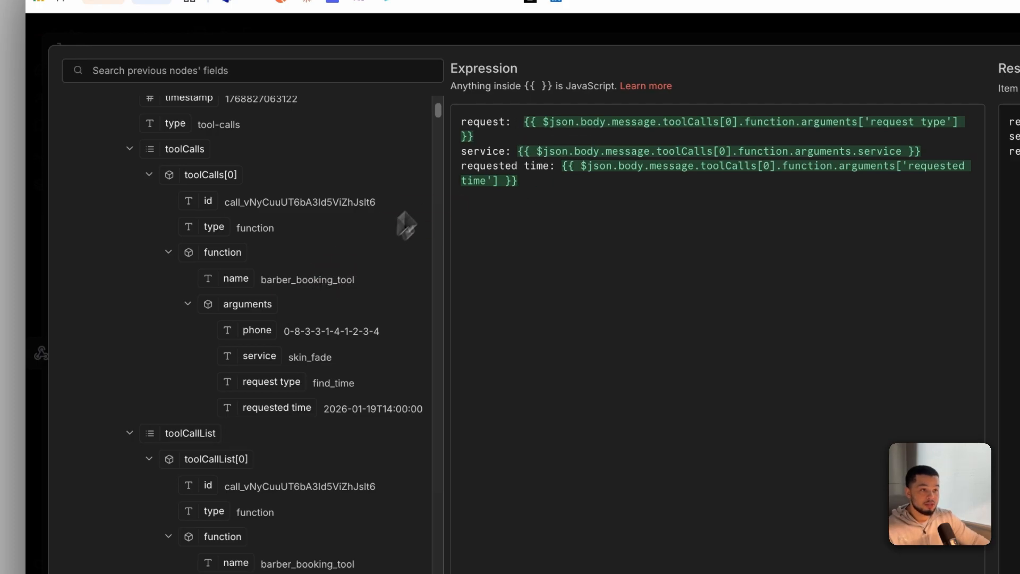
{"action": "left_click_drag", "start_coordinate": [257, 355], "coordinate": [415, 279]}
{"action": "left_click", "coordinate": [540, 189]}
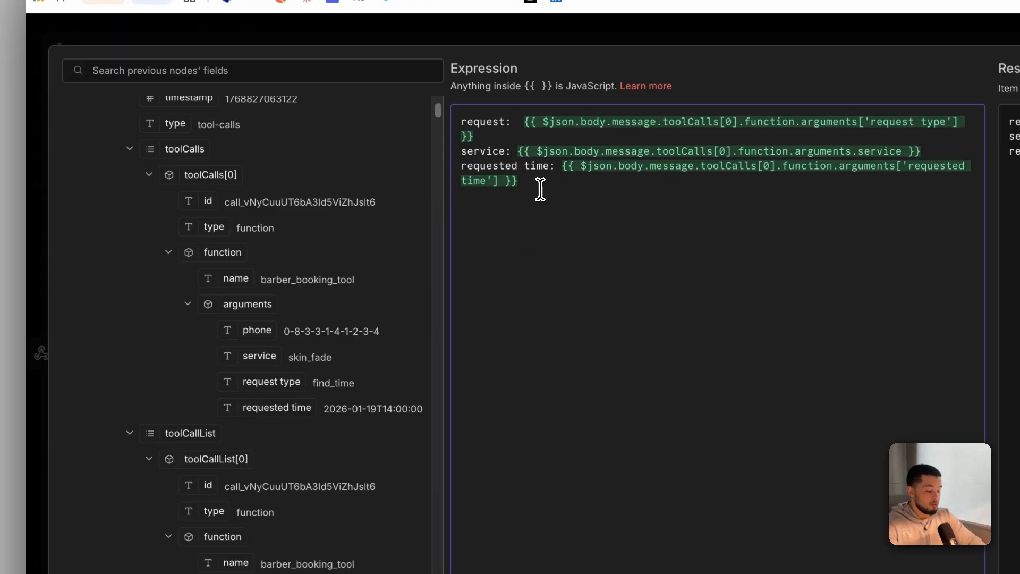
{"action": "type", "text": "users ph"}
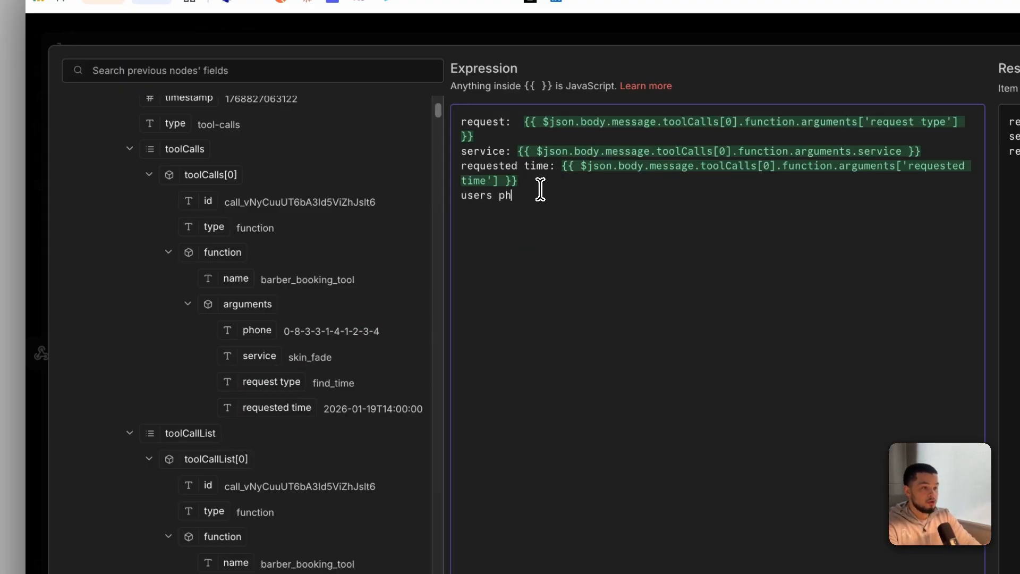
{"action": "type", "text": "one:"}
{"action": "left_click_drag", "start_coordinate": [234, 341], "coordinate": [535, 206]}
{"action": "left_click", "coordinate": [868, 32]}
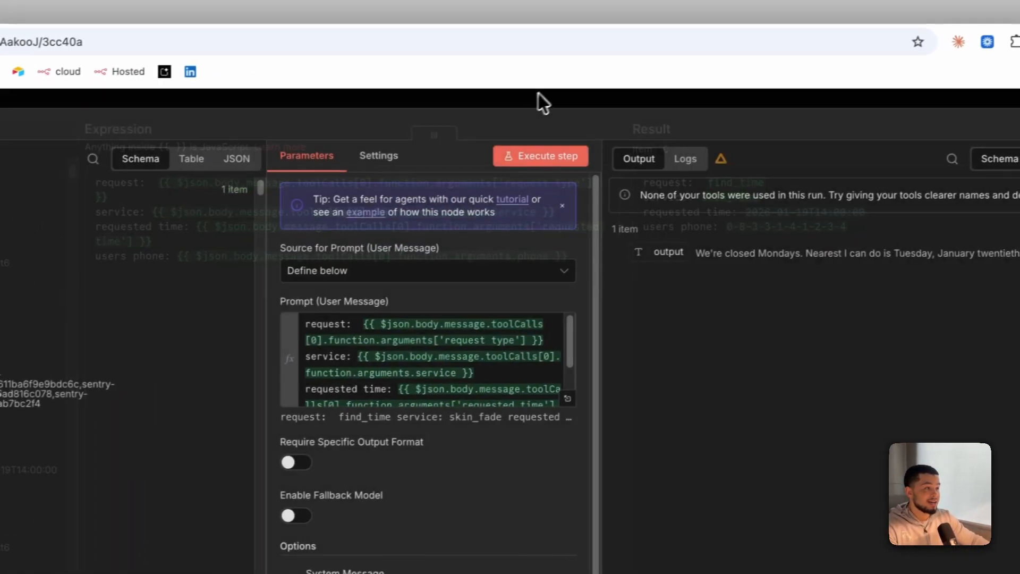
{"action": "left_click", "coordinate": [1009, 99]}
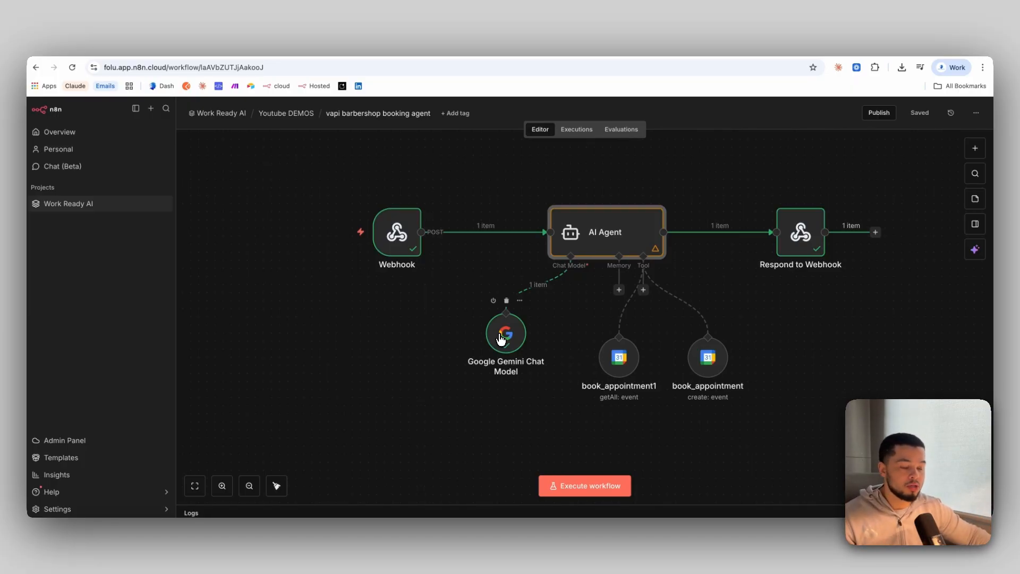
Review which model the Google Gemini Chat Model node uses, and close the node.
{"action": "double_click", "coordinate": [506, 339]}
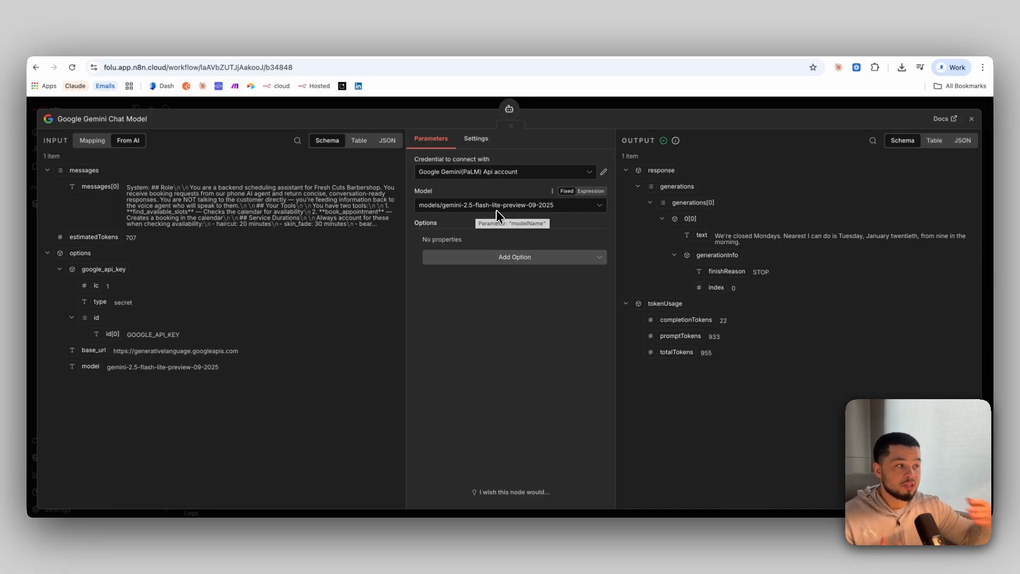
{"action": "left_click", "coordinate": [540, 106]}
Reposition the Gemini and calendar tool nodes beneath the AI Agent, and rename book_appointment1 as find_available_slots.
{"action": "left_click_drag", "start_coordinate": [509, 326], "coordinate": [492, 316]}
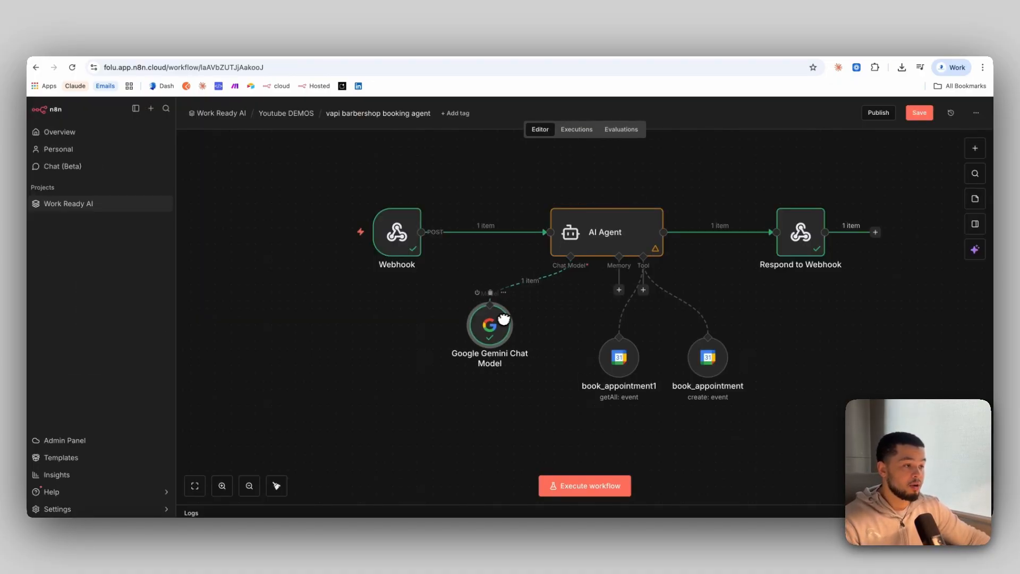
{"action": "left_click_drag", "start_coordinate": [564, 315], "coordinate": [751, 441]}
{"action": "mouse_move", "coordinate": [624, 362]}
{"action": "left_mouse_down"}
{"action": "mouse_move", "coordinate": [612, 356]}
{"action": "mouse_move", "coordinate": [632, 362]}
{"action": "left_mouse_up"}
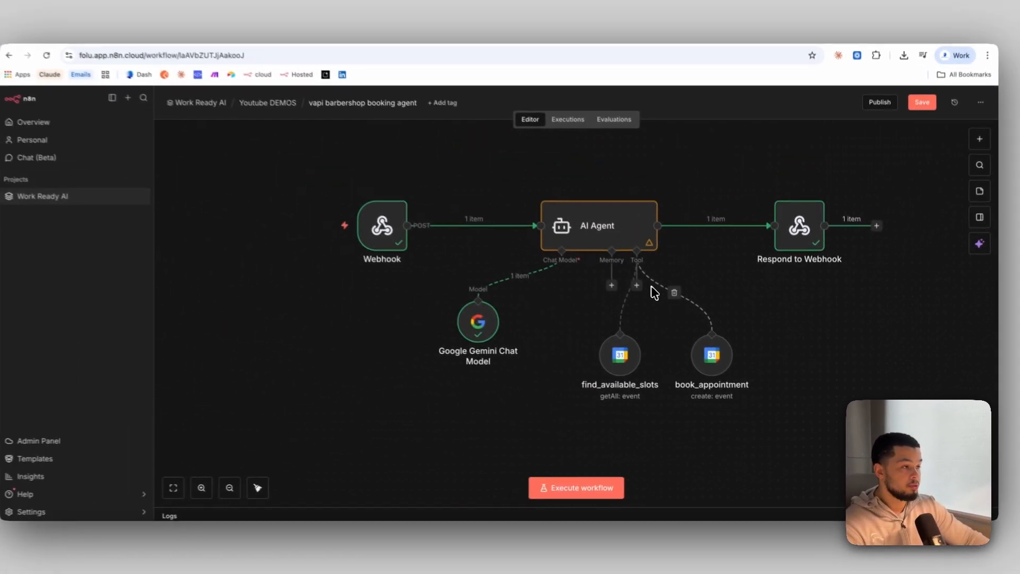
Search the AI Agent's available tools for google.
{"action": "left_click", "coordinate": [643, 291]}
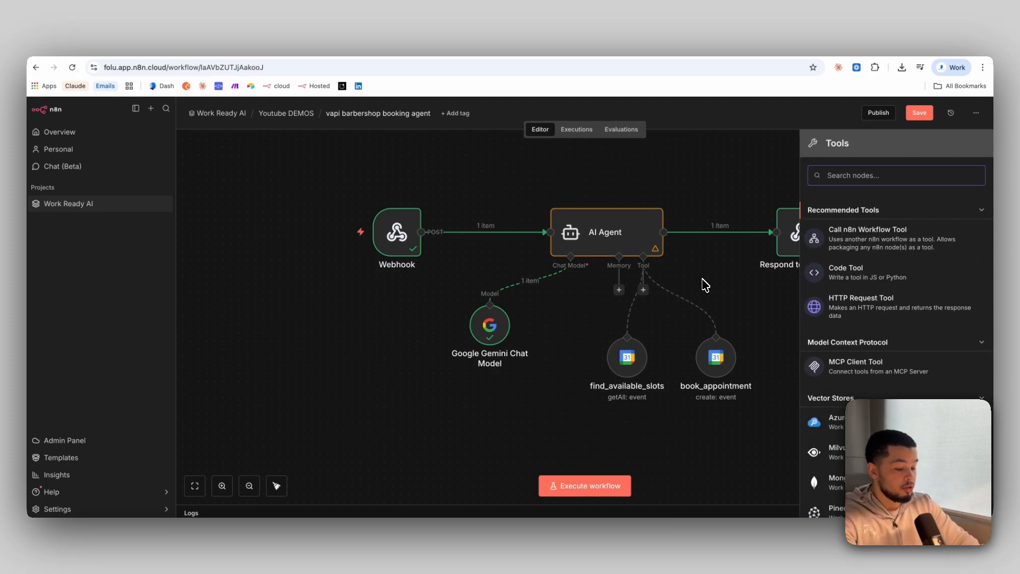
{"action": "type", "text": "google"}
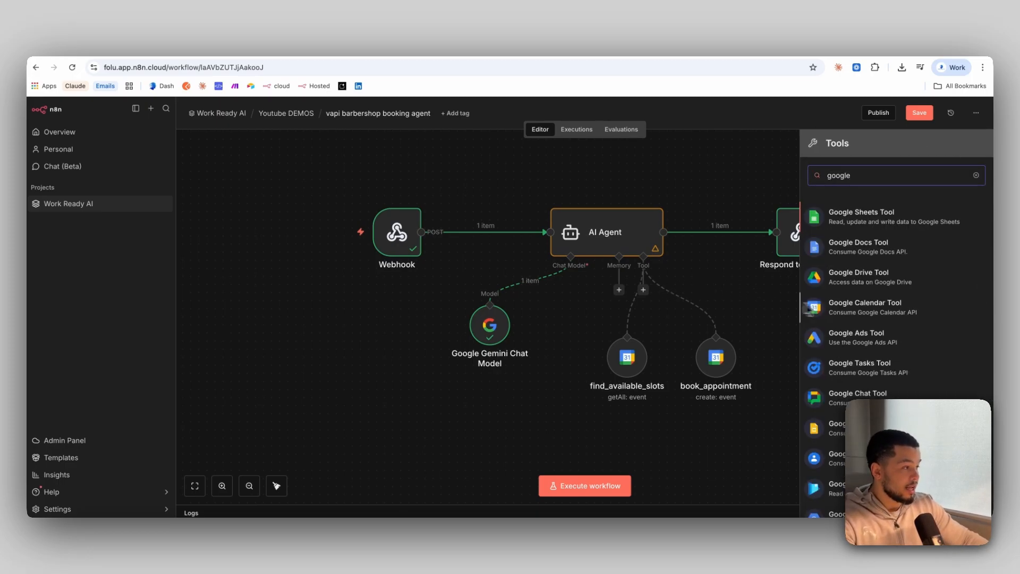
Open the find_available_slots tool, select the Get Many operation for events, and review its calendar settings.
{"action": "double_click", "coordinate": [627, 357]}
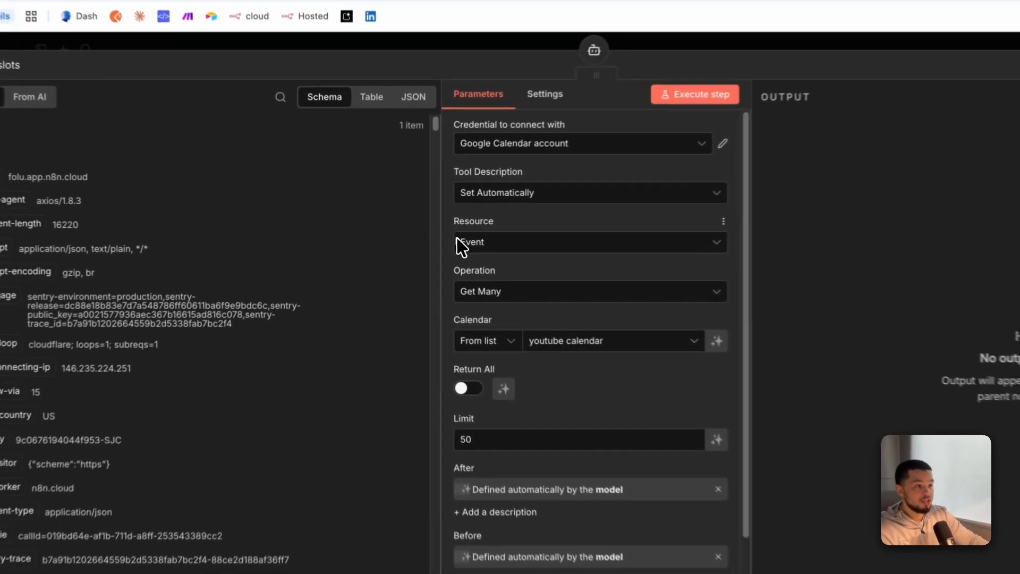
{"action": "left_click", "coordinate": [504, 306]}
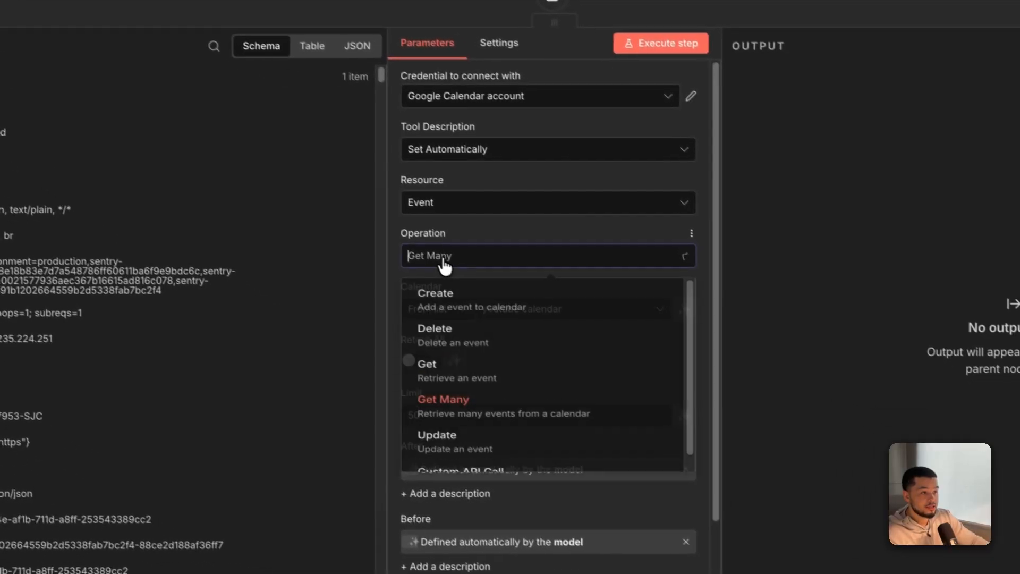
{"action": "left_click", "coordinate": [509, 456]}
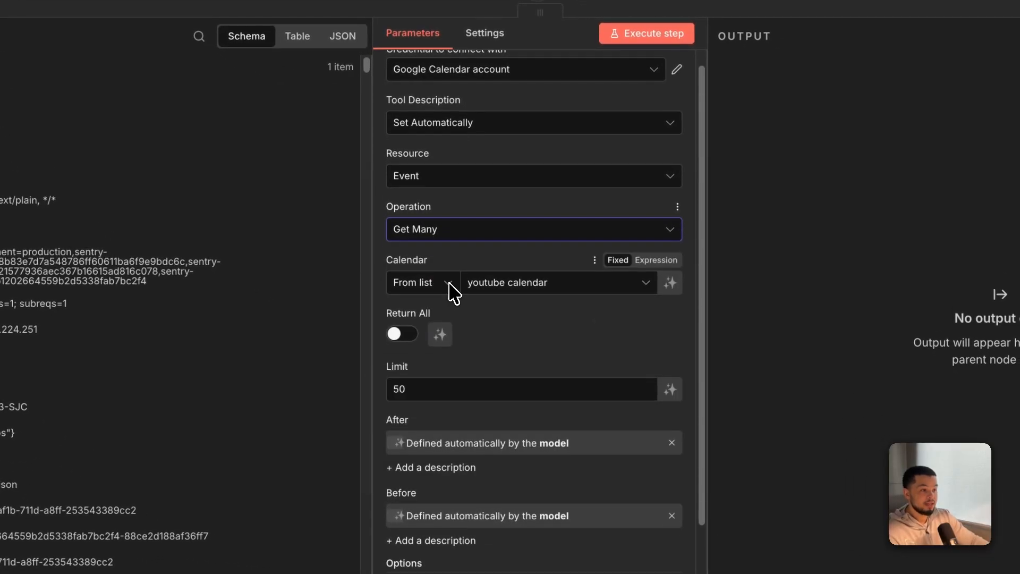
{"action": "scroll", "coordinate": [452, 293], "scroll_direction": "down", "scroll_amount": 1}
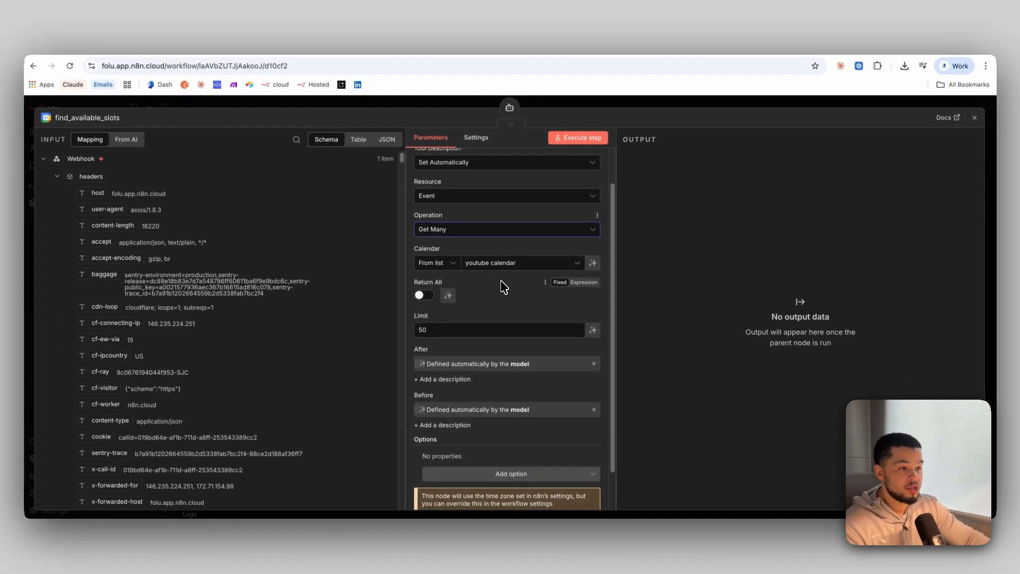
{"action": "scroll", "coordinate": [521, 272], "scroll_direction": "down", "scroll_amount": 1}
Review the Limit, After and Before fields of find_available_slots, leaving After defined by the model, then close the node and save the workflow.
{"action": "double_click", "coordinate": [424, 309]}
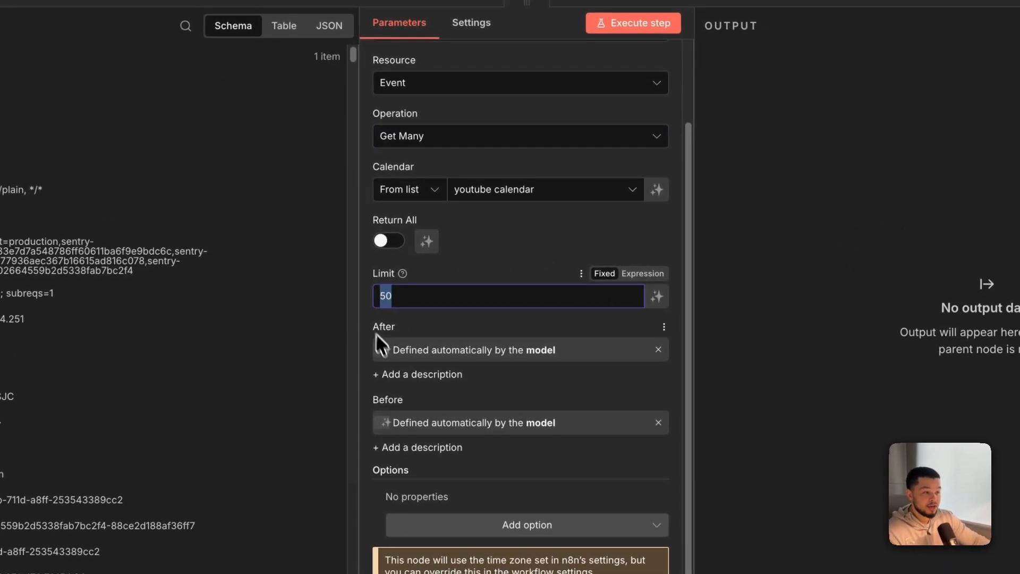
{"action": "left_click_drag", "start_coordinate": [379, 399], "coordinate": [484, 402]}
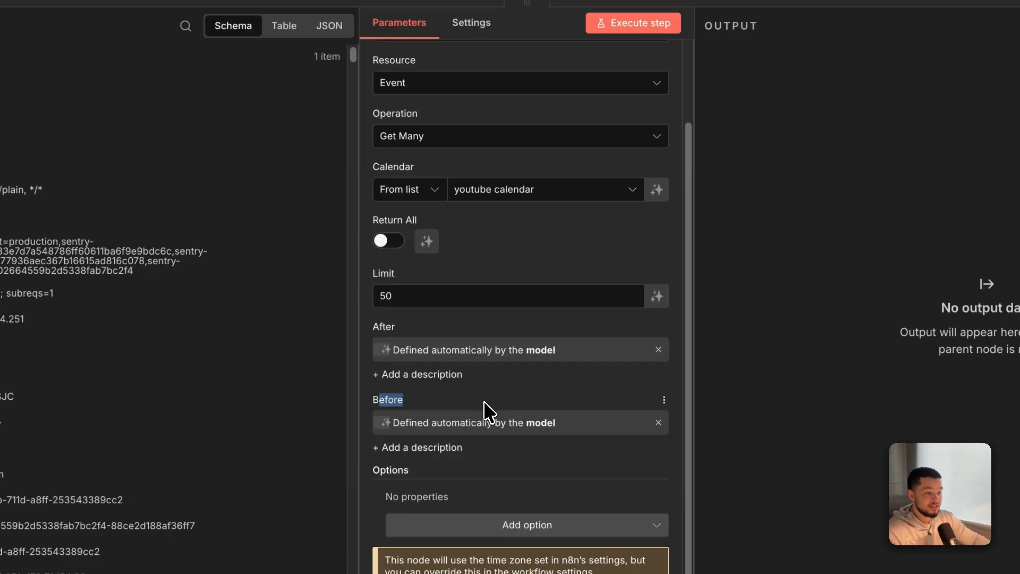
{"action": "left_click", "coordinate": [658, 350]}
{"action": "left_click", "coordinate": [659, 350]}
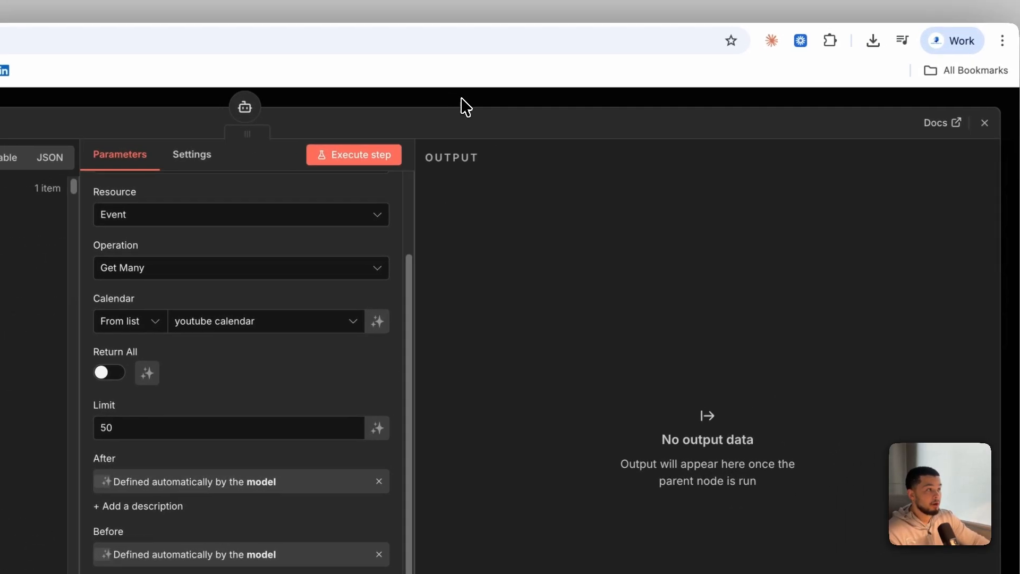
{"action": "left_click", "coordinate": [462, 101]}
{"action": "left_click", "coordinate": [897, 121]}
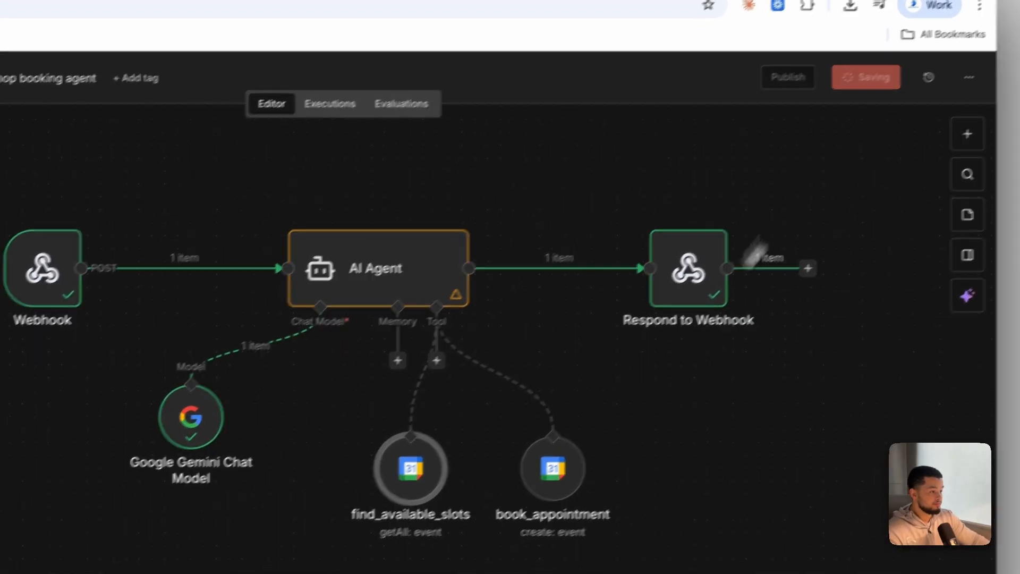
Open the book_appointment tool, select the Create operation for events, and review its calendar, Start and End fields.
{"action": "mouse_move", "coordinate": [573, 515]}
{"action": "double_click", "coordinate": [704, 398]}
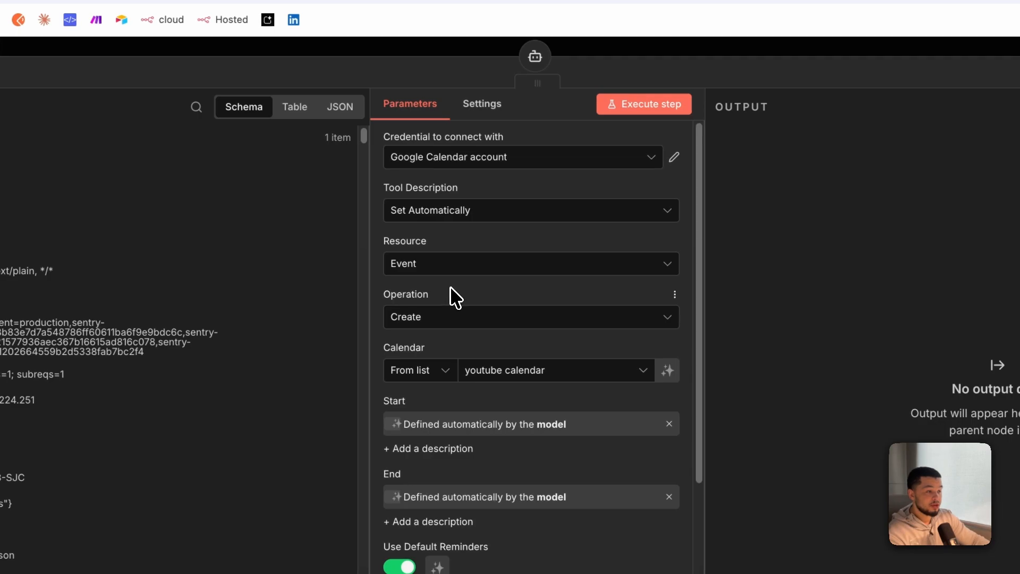
{"action": "left_click", "coordinate": [450, 328]}
{"action": "left_click", "coordinate": [449, 371]}
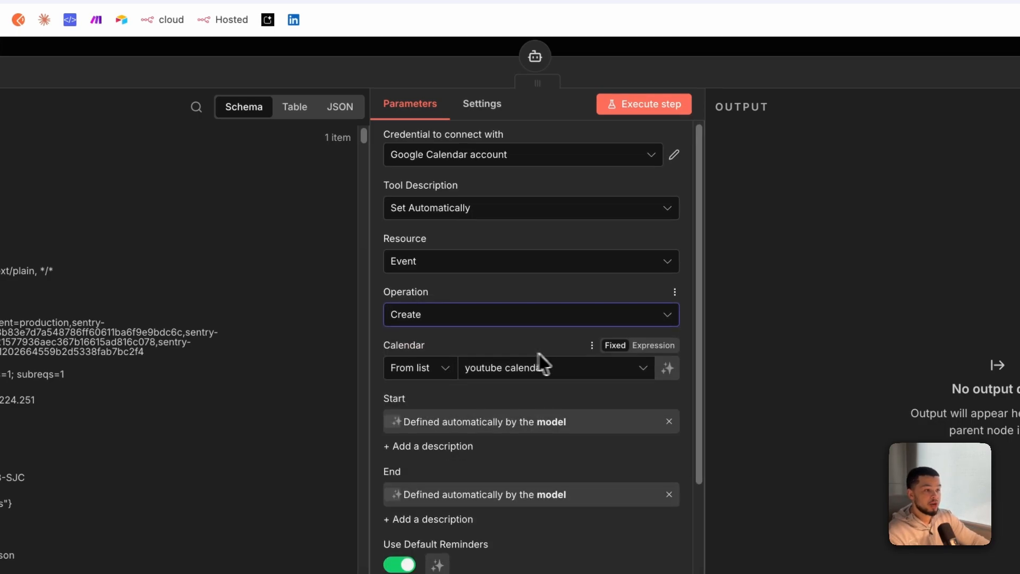
{"action": "scroll", "coordinate": [531, 351], "scroll_direction": "down", "scroll_amount": 3}
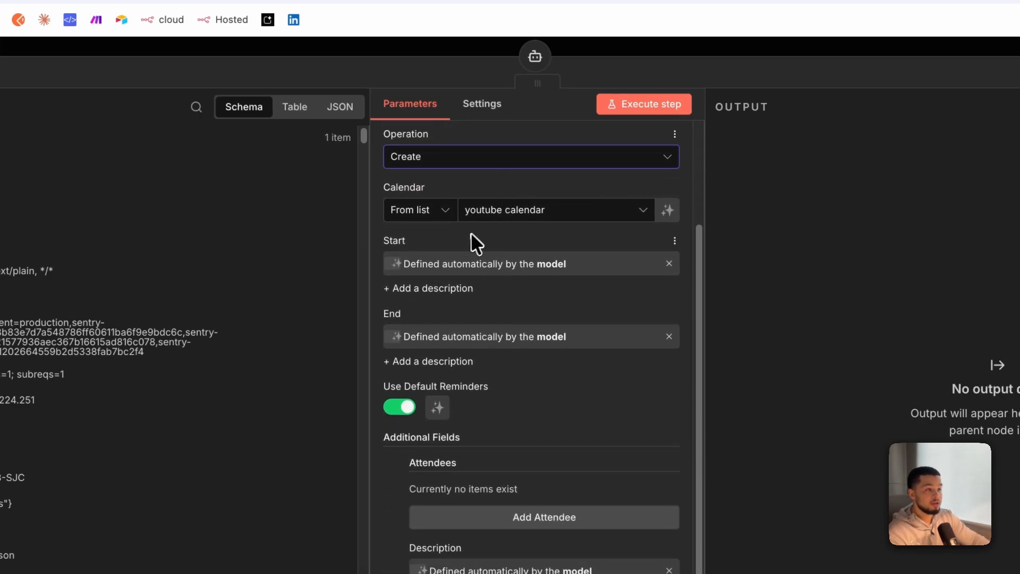
{"action": "left_click_drag", "start_coordinate": [388, 242], "coordinate": [392, 251]}
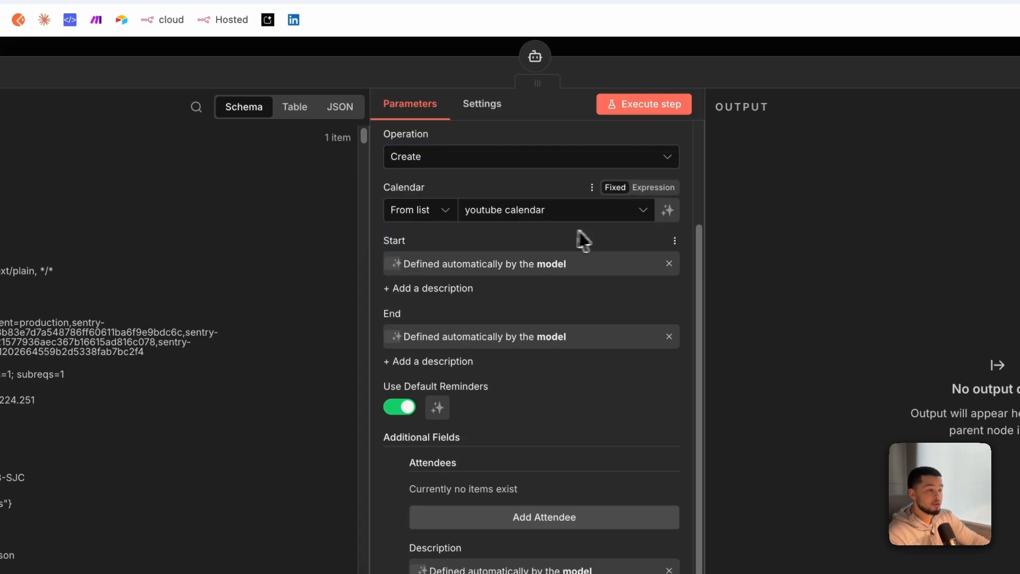
{"action": "scroll", "coordinate": [581, 318], "scroll_direction": "down", "scroll_amount": 1}
{"action": "scroll", "coordinate": [546, 283], "scroll_direction": "down", "scroll_amount": 5}
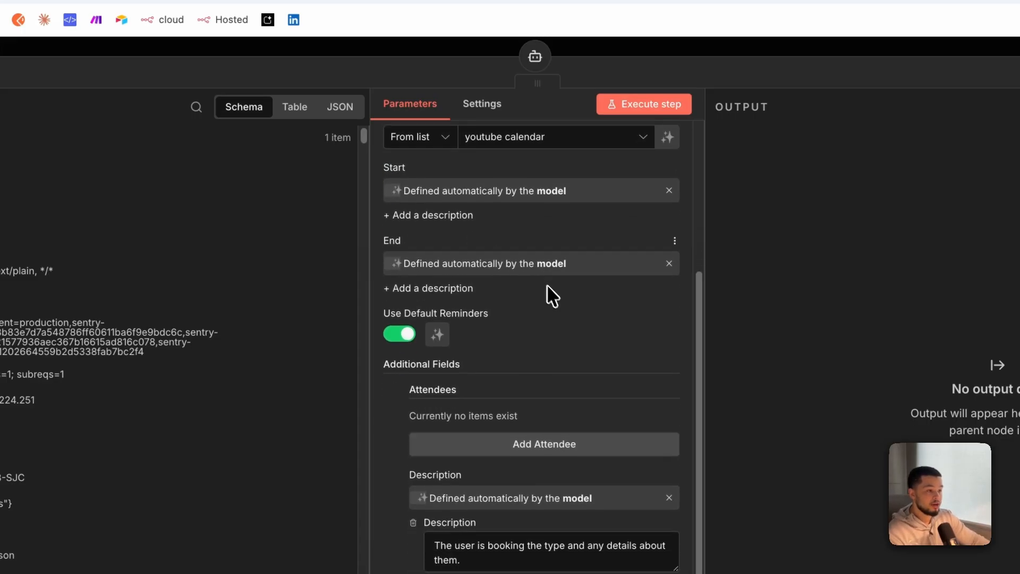
Rewrite the Description field's model hint as "this is the users booking type and any info we have on them", and save the workflow.
{"action": "scroll", "coordinate": [531, 372], "scroll_direction": "down", "scroll_amount": 2}
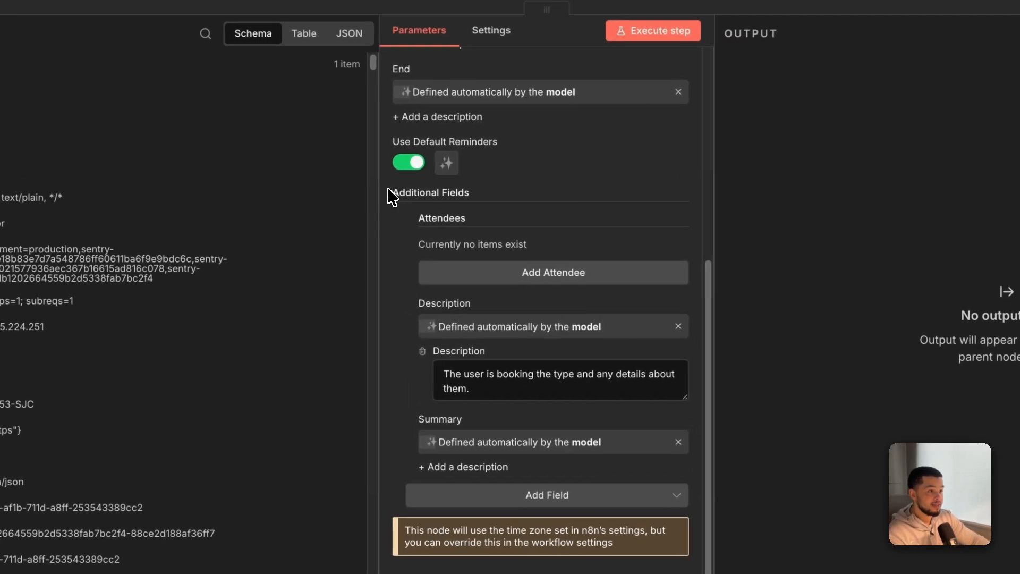
{"action": "left_click_drag", "start_coordinate": [391, 159], "coordinate": [495, 176]}
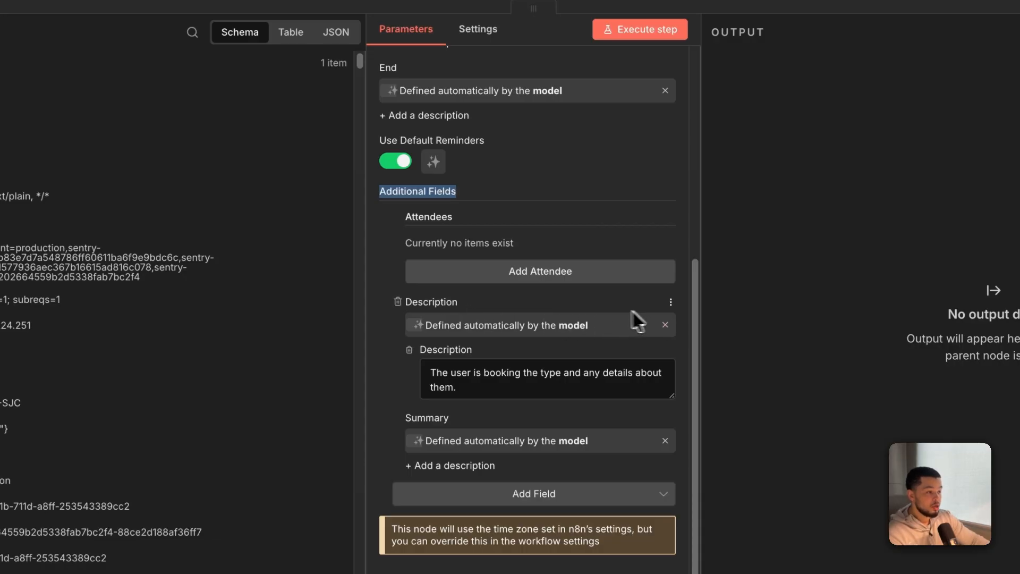
{"action": "left_click_drag", "start_coordinate": [426, 325], "coordinate": [493, 326]}
{"action": "left_click_drag", "start_coordinate": [583, 334], "coordinate": [603, 333]}
{"action": "left_click_drag", "start_coordinate": [500, 388], "coordinate": [329, 333]}
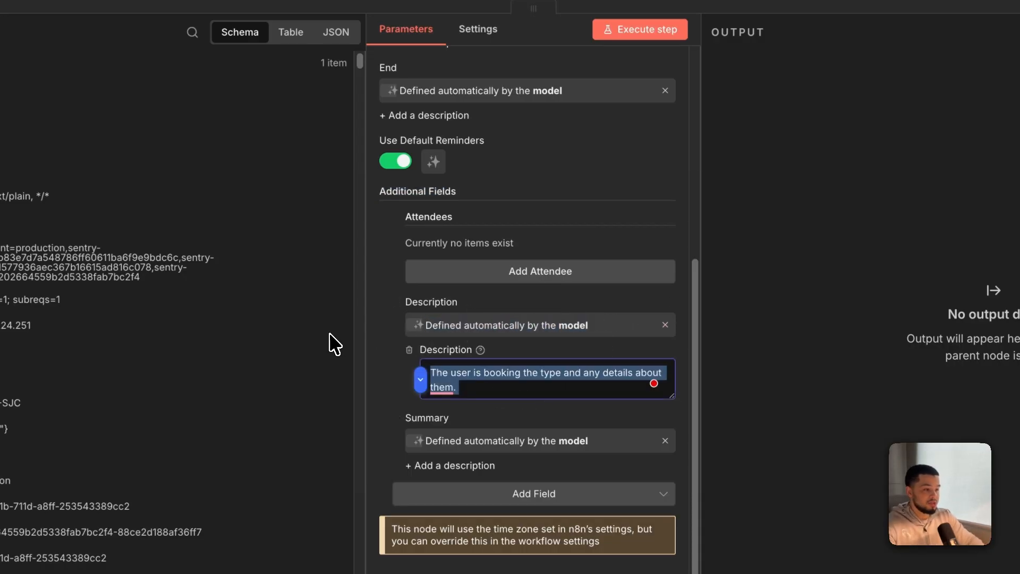
{"action": "type", "text": "s is t"}
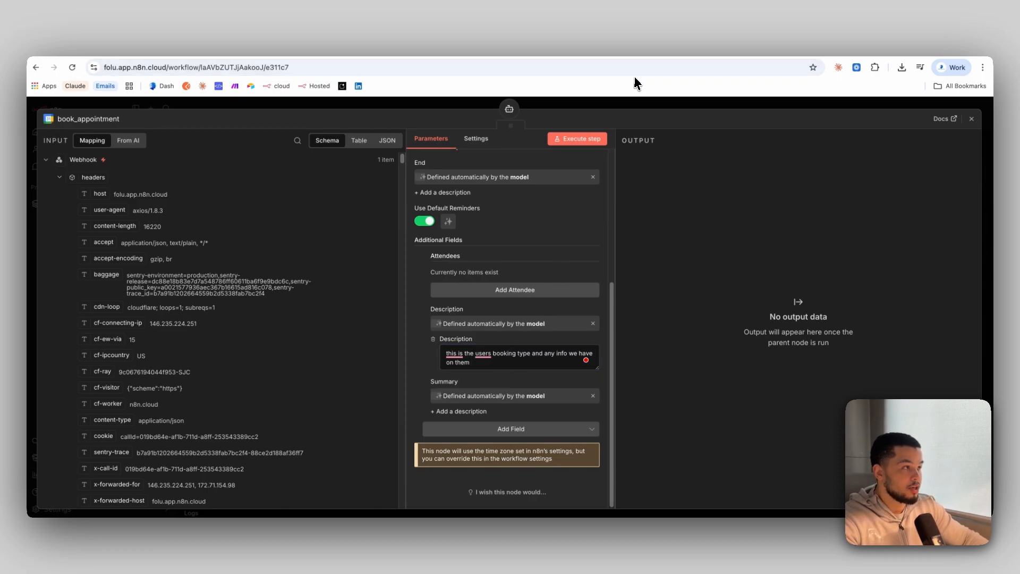
{"action": "left_click", "coordinate": [648, 109]}
{"action": "left_click", "coordinate": [919, 113]}
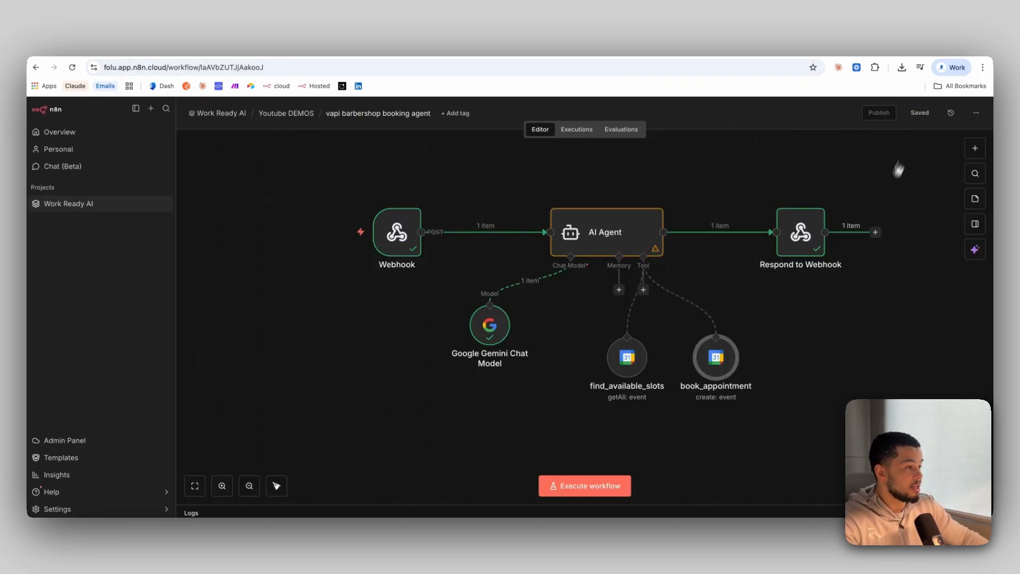
Search the node library for resp to look up the Respond to Webhook node, and dismiss the search.
{"action": "left_click_drag", "start_coordinate": [817, 312], "coordinate": [701, 321]}
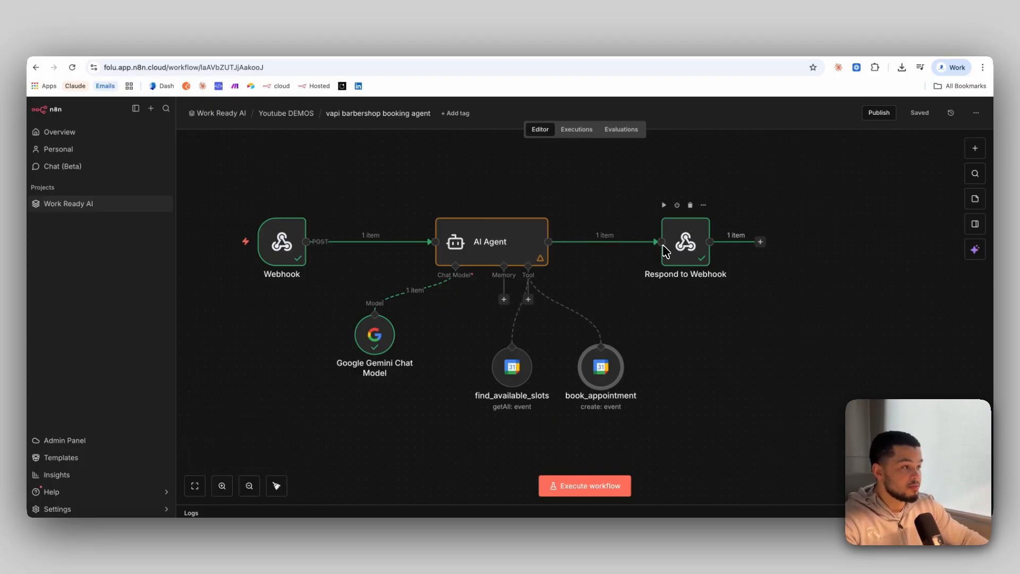
{"action": "mouse_move", "coordinate": [271, 242]}
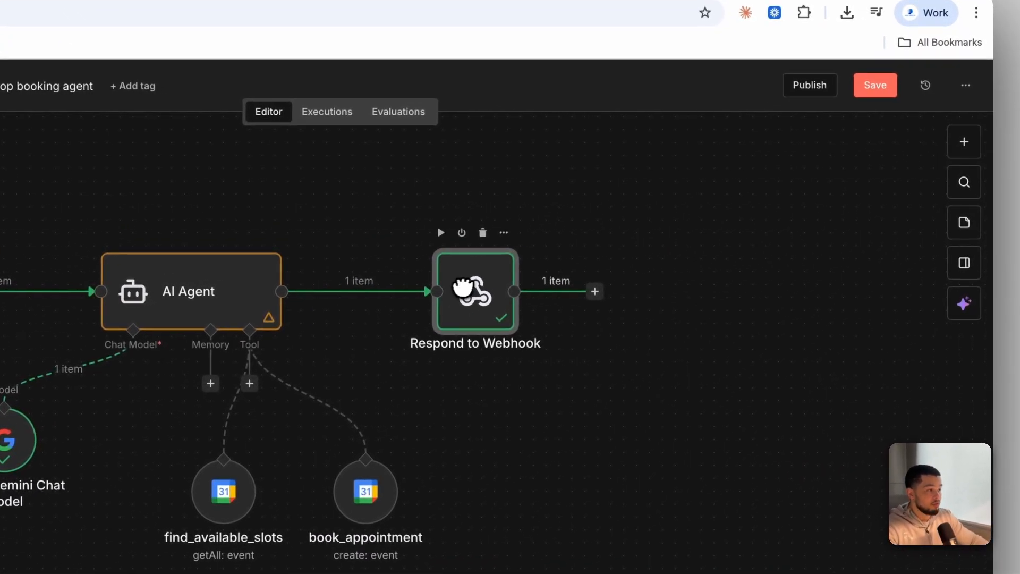
{"action": "left_click", "coordinate": [963, 142]}
{"action": "type", "text": "resp"}
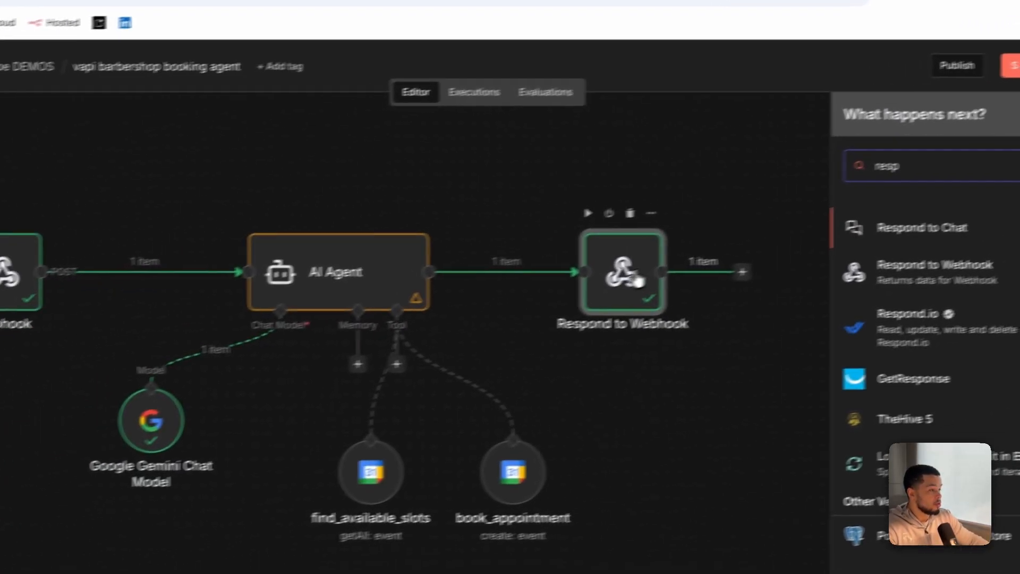
{"action": "left_click", "coordinate": [488, 303]}
Open the Respond to Webhook node, set Respond With to JSON, and open the Response Body in the expression editor.
{"action": "double_click", "coordinate": [689, 269]}
{"action": "scroll", "coordinate": [403, 303], "scroll_direction": "down", "scroll_amount": 3}
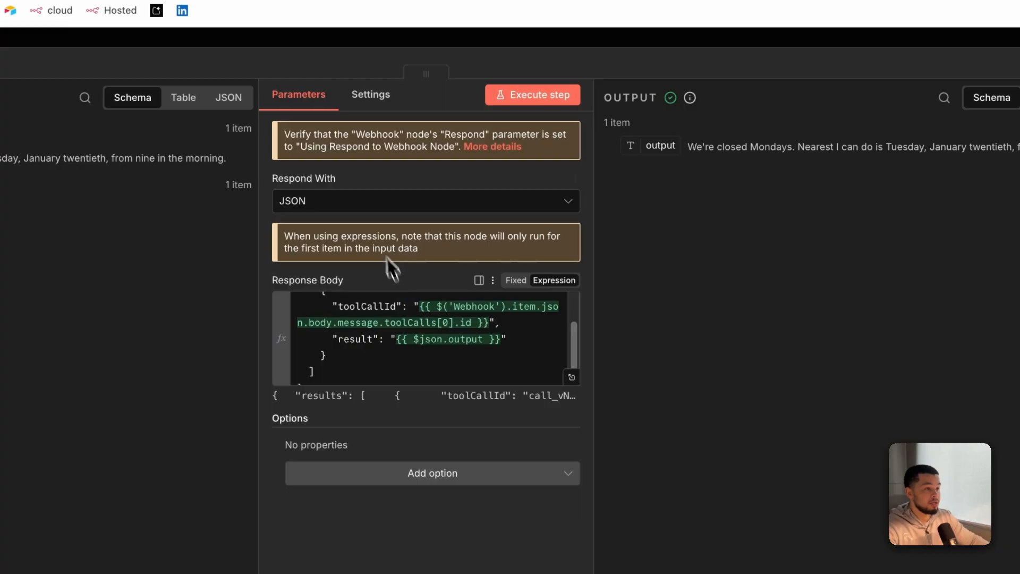
{"action": "left_click", "coordinate": [318, 201]}
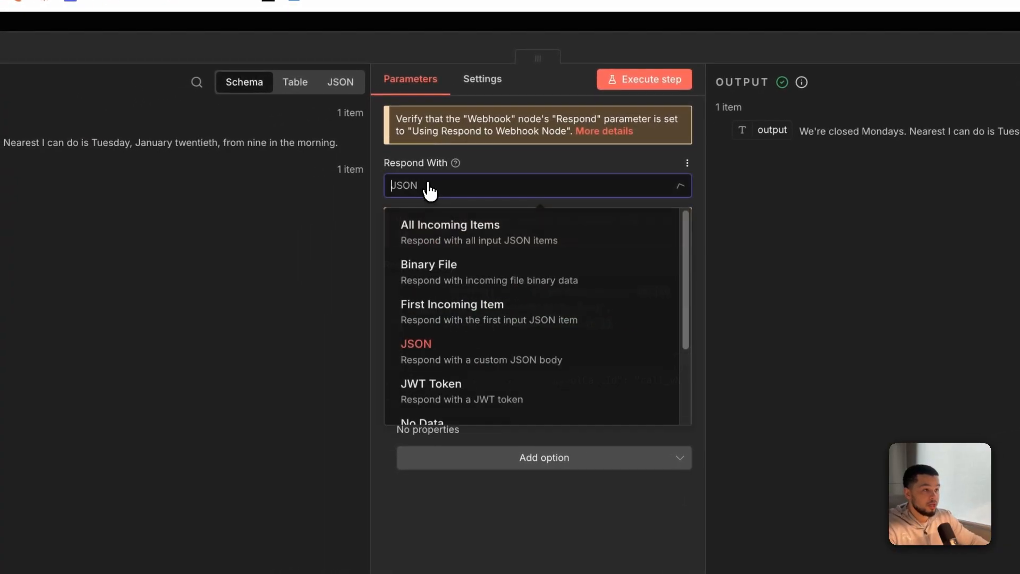
{"action": "left_click", "coordinate": [432, 348]}
{"action": "scroll", "coordinate": [510, 330], "scroll_direction": "up", "scroll_amount": 2}
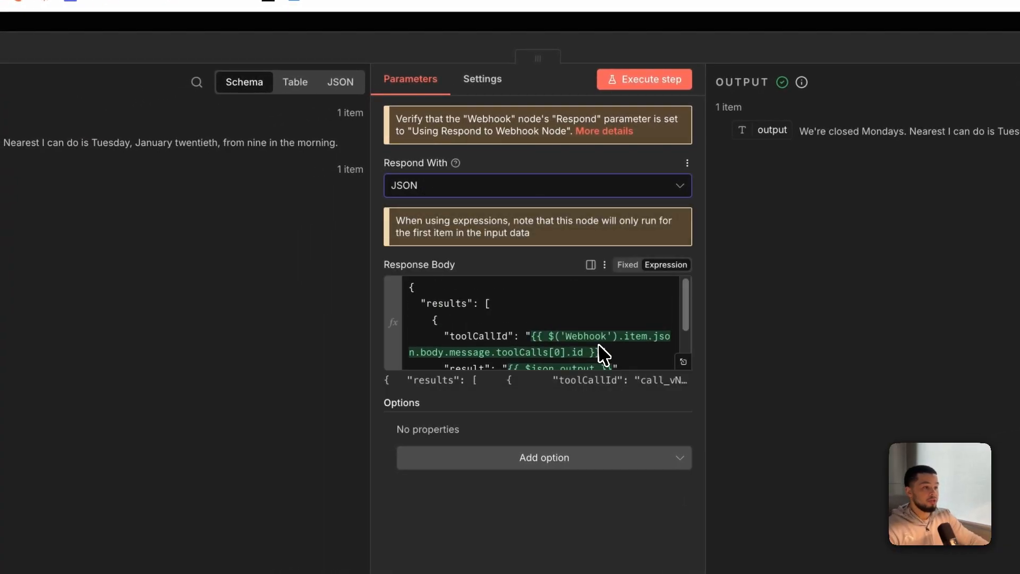
{"action": "left_click", "coordinate": [684, 361]}
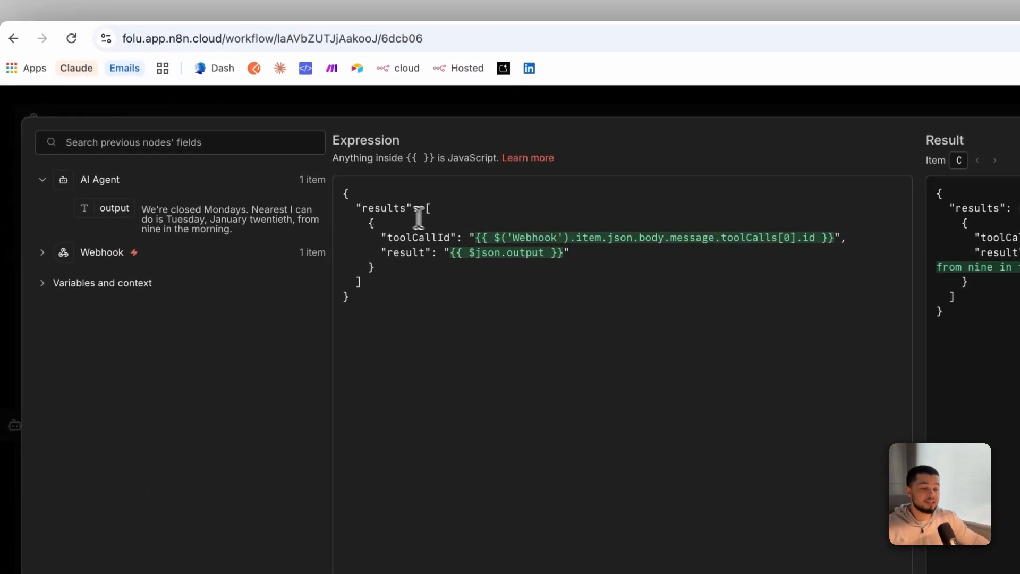
Examine the response body's JSON structure, then expand the Webhook data and collapse its headers to locate the toolCalls[0] id.
{"action": "left_click", "coordinate": [348, 194]}
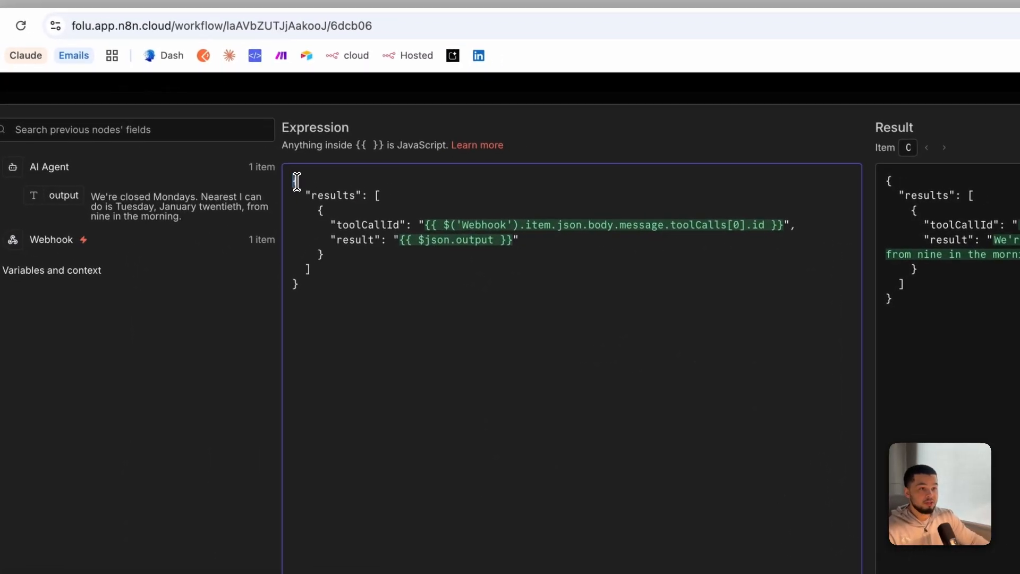
{"action": "left_click_drag", "start_coordinate": [297, 182], "coordinate": [656, 222]}
{"action": "left_click", "coordinate": [337, 212]}
{"action": "left_click", "coordinate": [75, 195]}
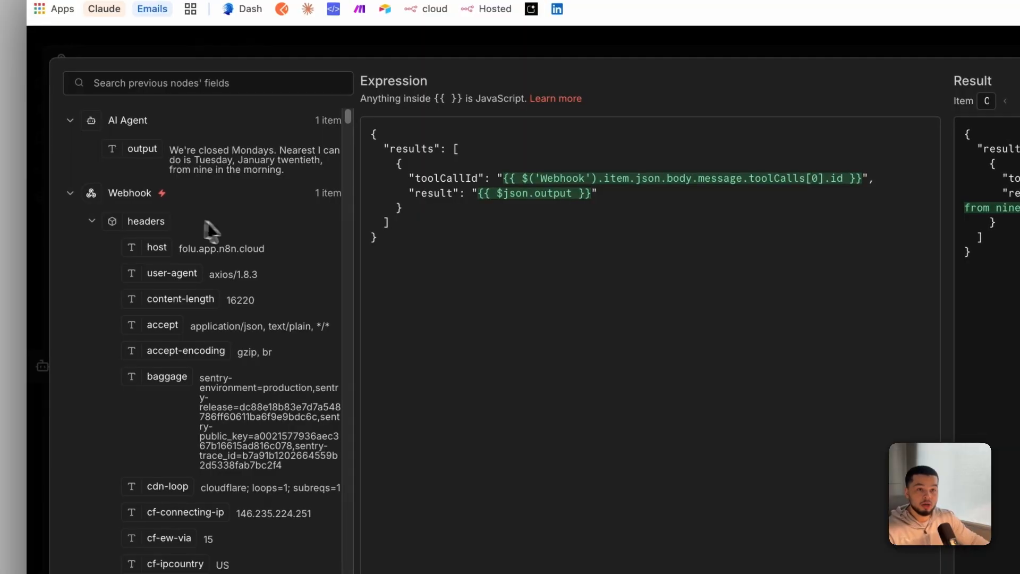
{"action": "left_click", "coordinate": [92, 221]}
{"action": "scroll", "coordinate": [176, 266], "scroll_direction": "down", "scroll_amount": 2}
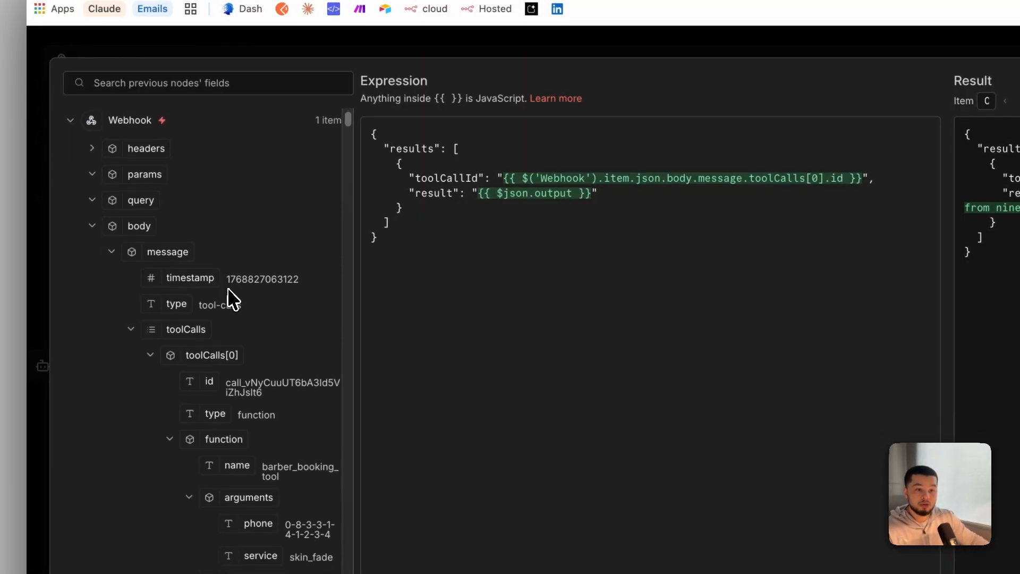
{"action": "scroll", "coordinate": [216, 283], "scroll_direction": "down", "scroll_amount": 3}
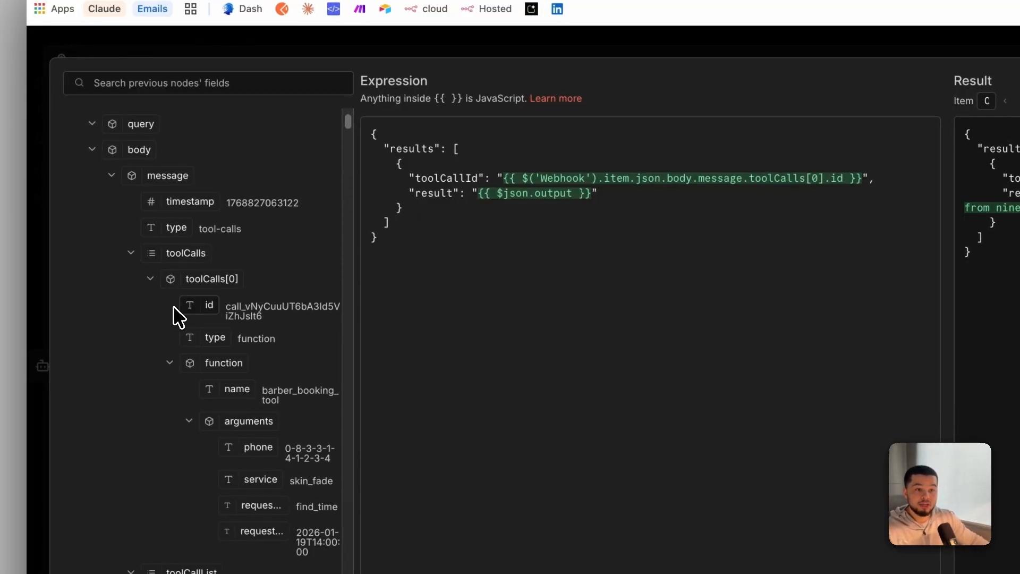
Trace the tool call's id and the AI Agent's output to the toolCallId and result entries of the response body.
{"action": "left_click_drag", "start_coordinate": [218, 300], "coordinate": [495, 183]}
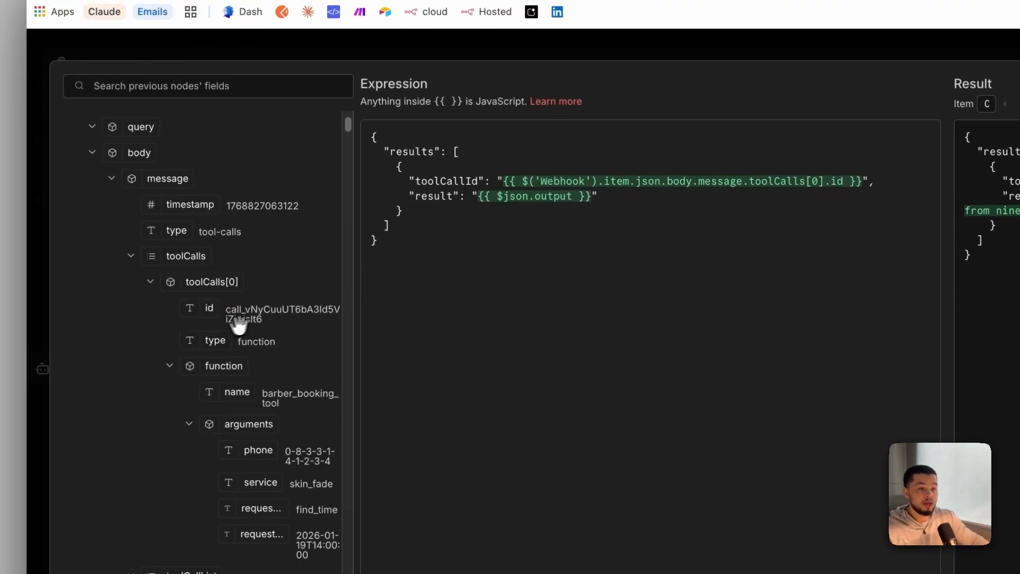
{"action": "scroll", "coordinate": [298, 350], "scroll_direction": "down", "scroll_amount": 1}
{"action": "scroll", "coordinate": [304, 207], "scroll_direction": "up", "scroll_amount": 3}
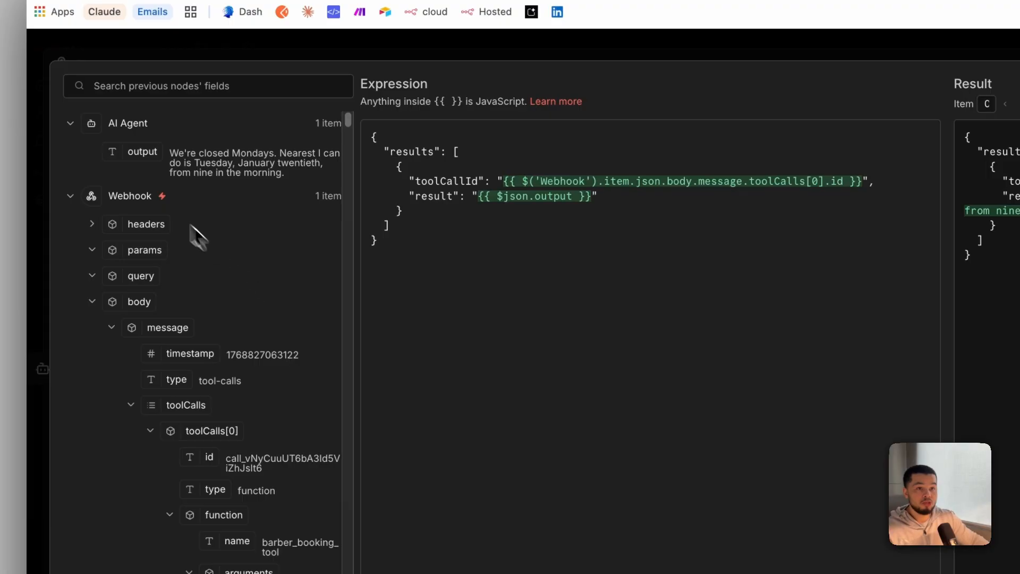
{"action": "left_click_drag", "start_coordinate": [131, 153], "coordinate": [319, 222]}
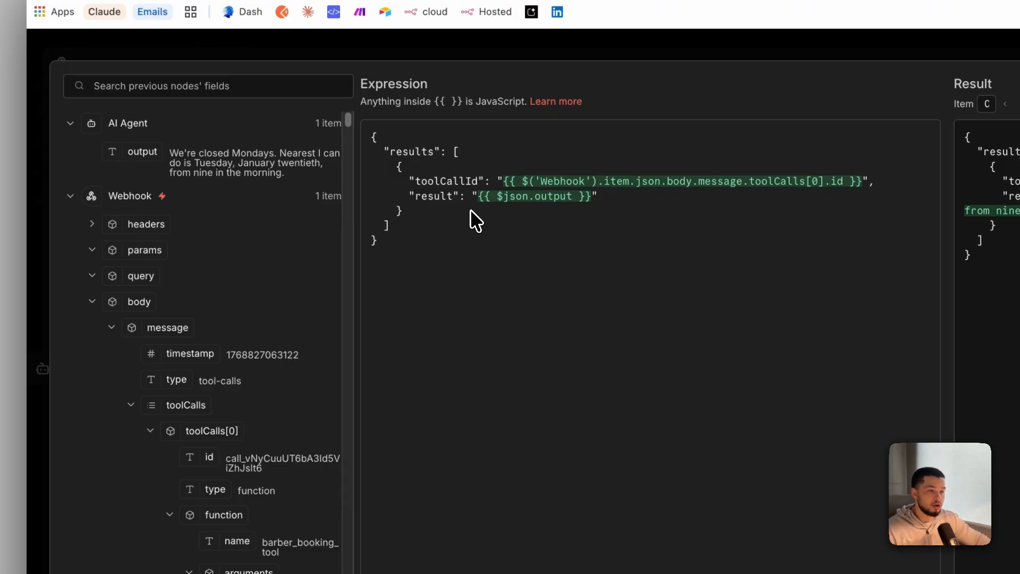
{"action": "left_click_drag", "start_coordinate": [141, 153], "coordinate": [247, 233]}
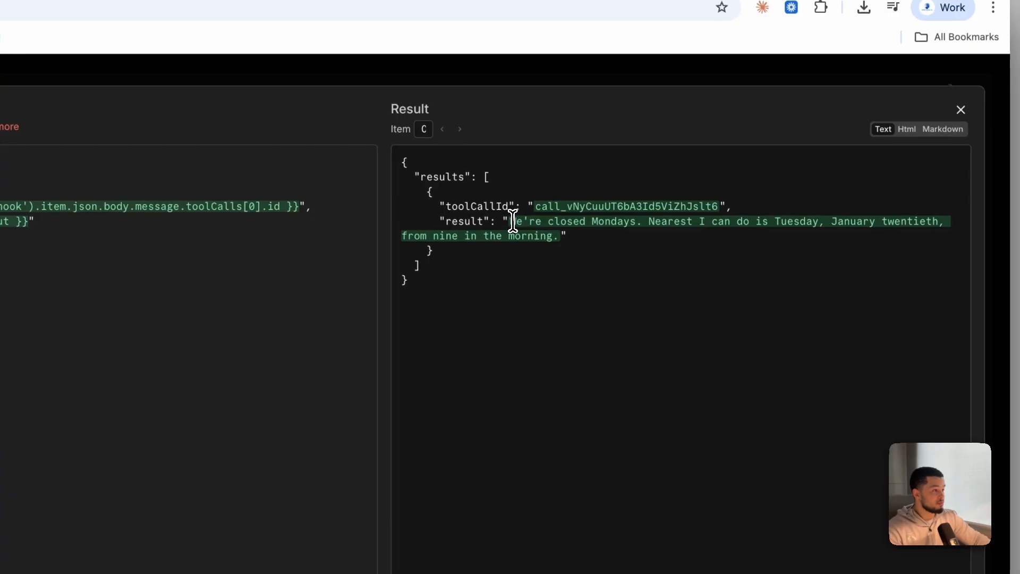
Review the result text in the response body preview, then close the Respond to Webhook node and save the workflow.
{"action": "left_click_drag", "start_coordinate": [514, 221], "coordinate": [744, 233]}
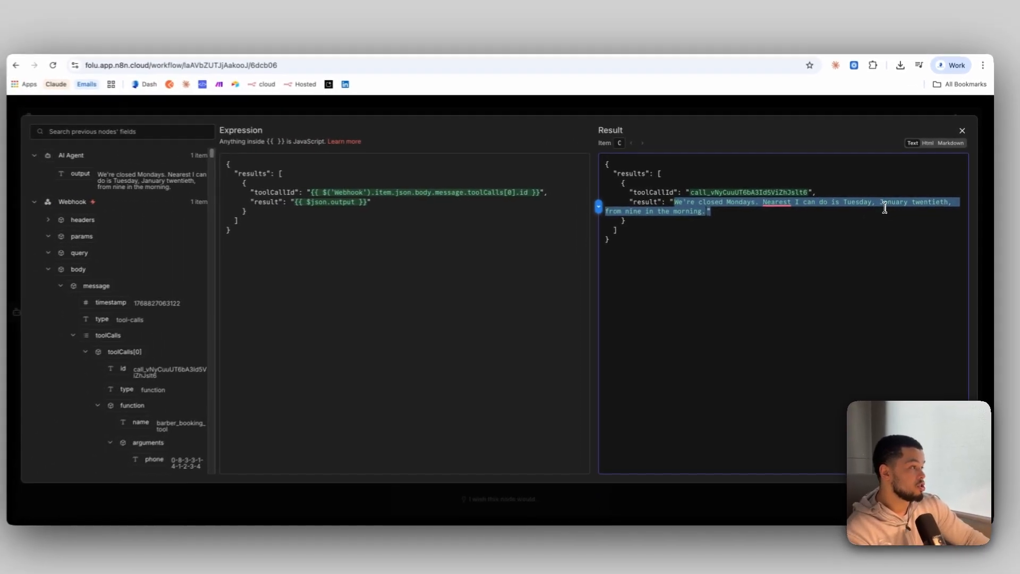
{"action": "left_click_drag", "start_coordinate": [885, 207], "coordinate": [704, 180]}
{"action": "left_click", "coordinate": [661, 108]}
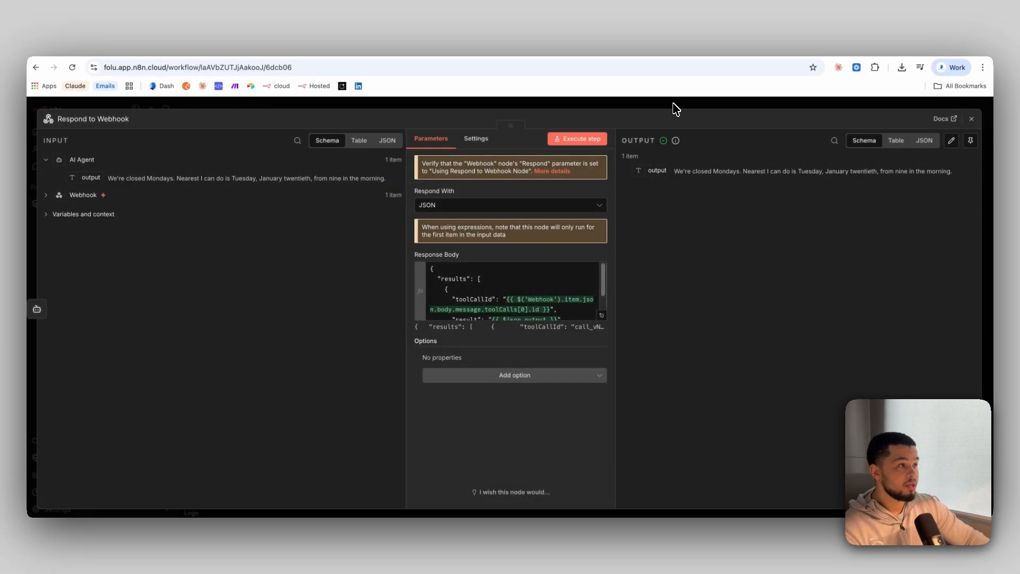
{"action": "left_click", "coordinate": [675, 109]}
{"action": "left_click", "coordinate": [920, 113]}
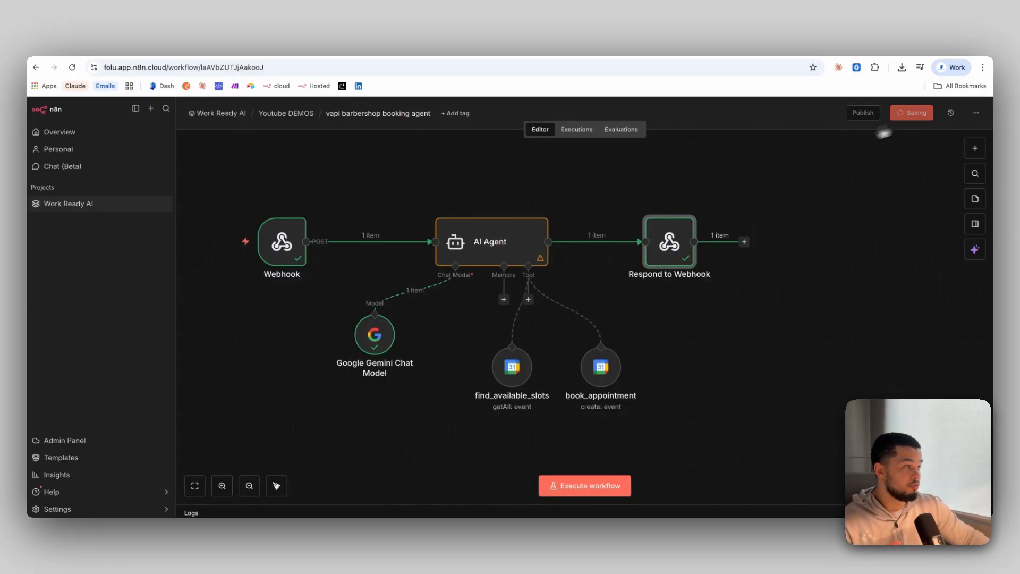
Open the Webhook node to check its Respond setting, and return to the workflow canvas.
{"action": "double_click", "coordinate": [290, 243]}
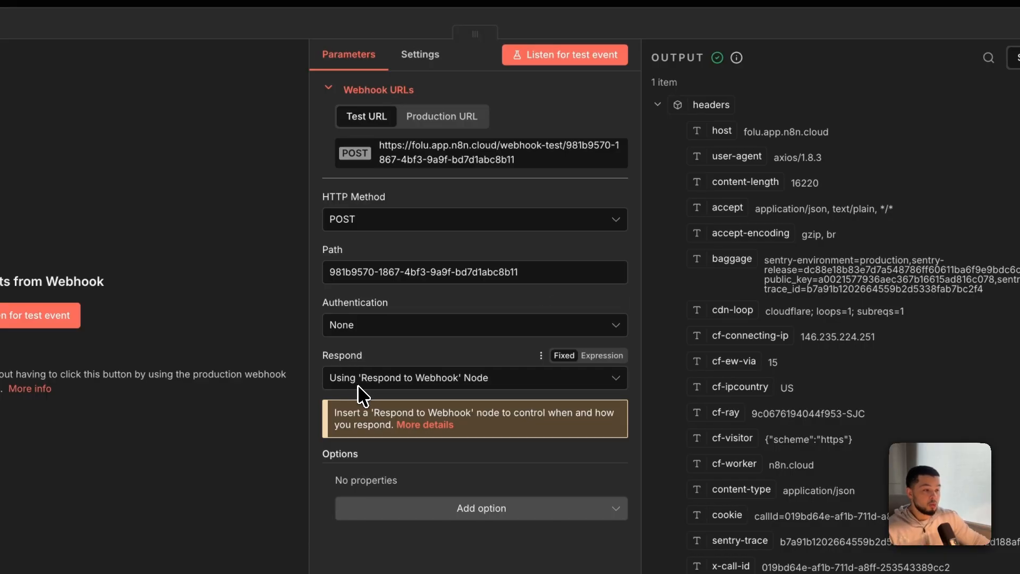
{"action": "mouse_move", "coordinate": [737, 58]}
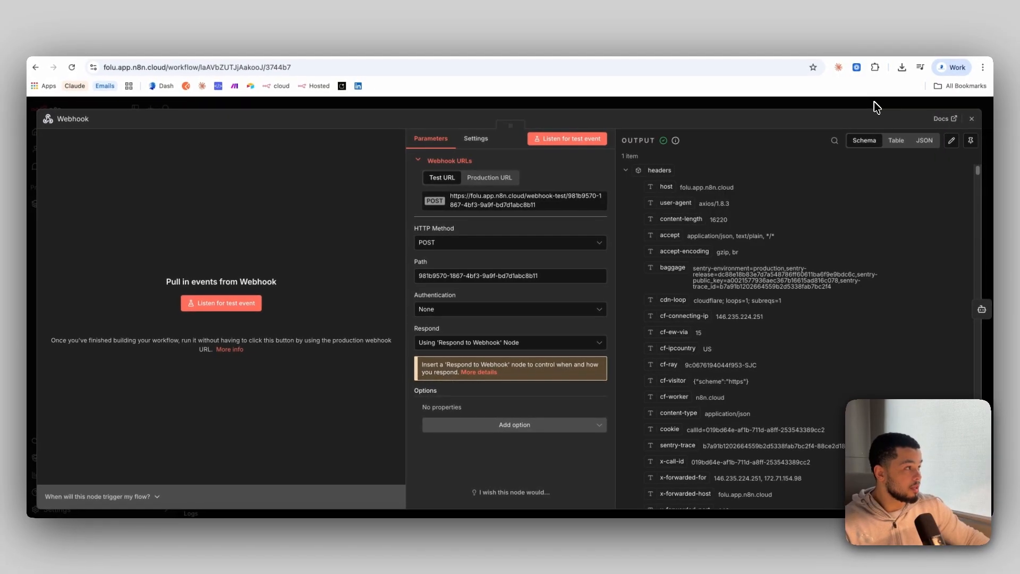
{"action": "left_click", "coordinate": [957, 57]}
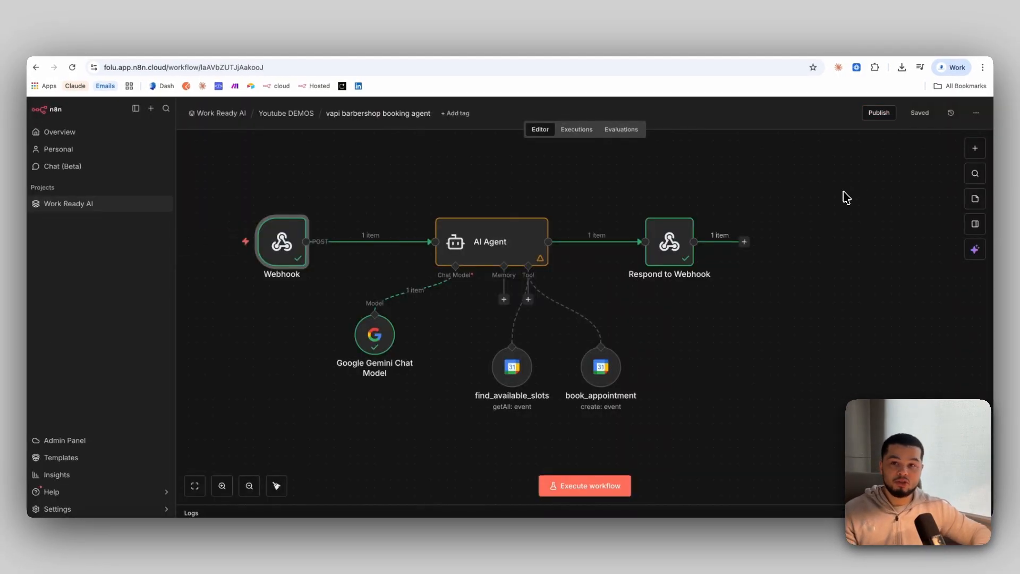